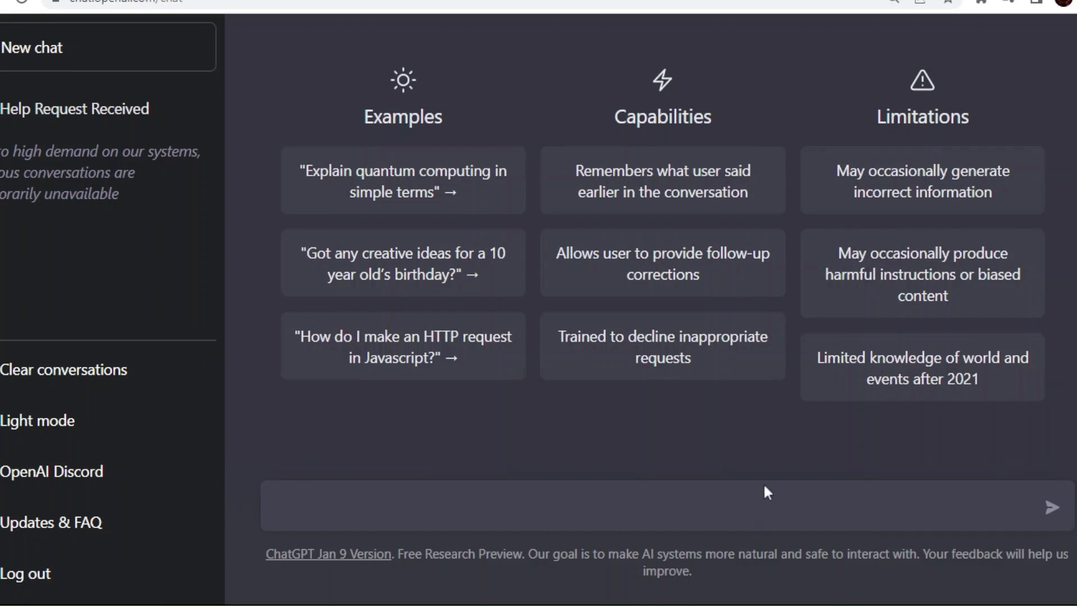
{"action": "type", "text": "Hi"}
Send the greeting and the request for a Pygame Space Invaders game, then switch to the code editor.
{"action": "key", "text": "Return"}
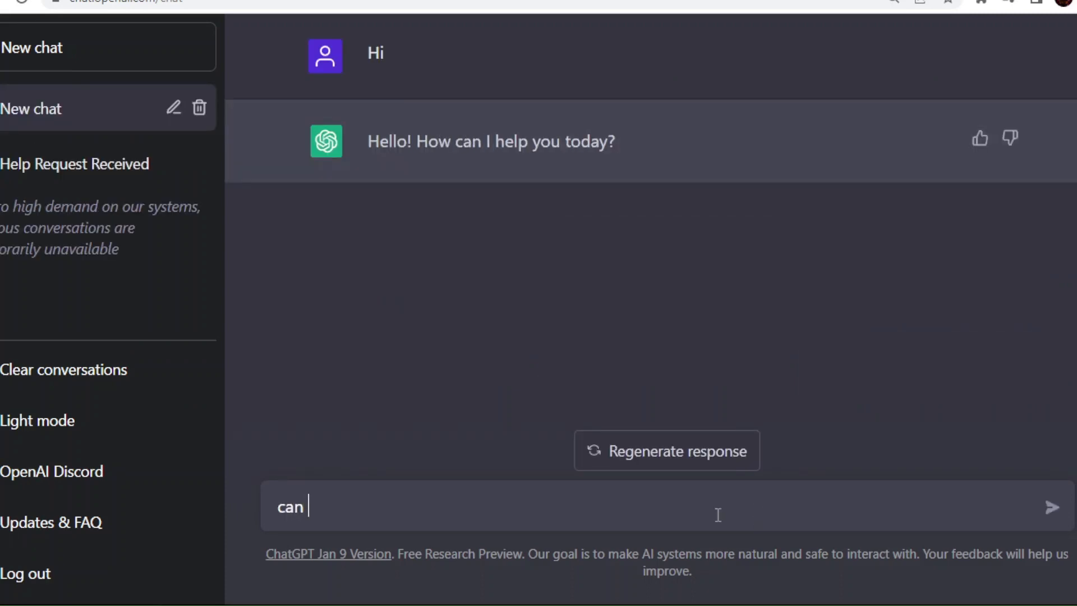
{"action": "type", "text": "you code a game like space invaders using pygame"}
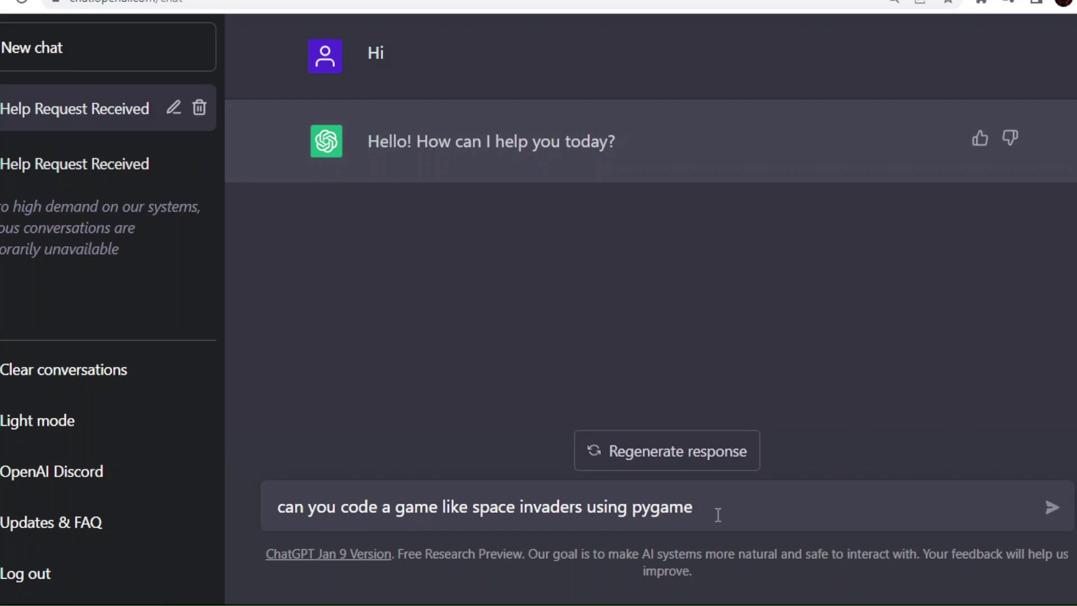
{"action": "key", "text": "Return"}
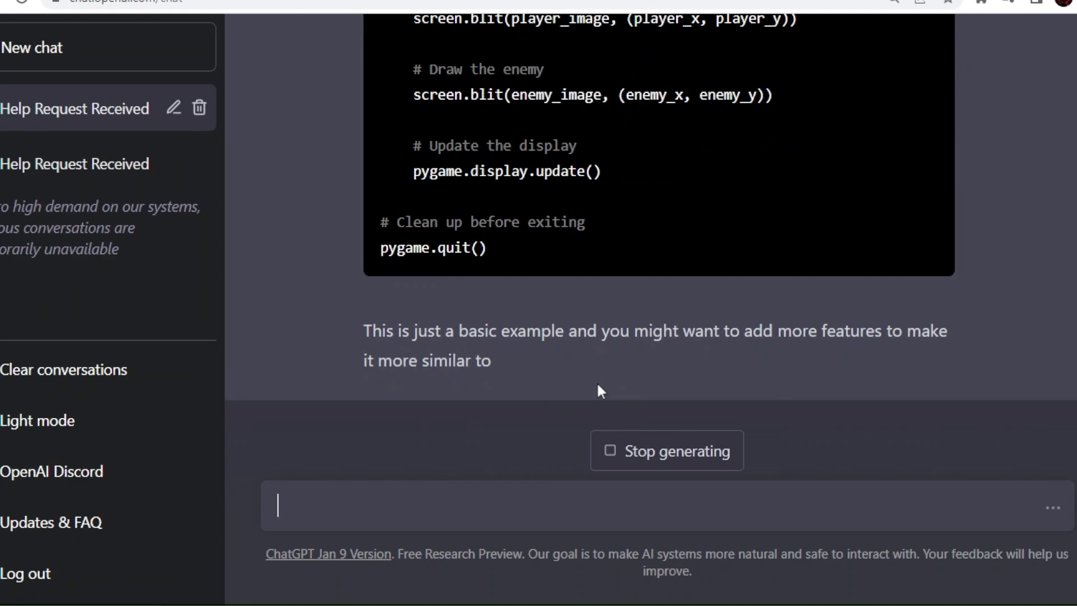
{"action": "left_click_drag", "start_coordinate": [370, 362], "coordinate": [497, 362]}
{"action": "scroll", "coordinate": [638, 340], "scroll_direction": "up", "scroll_amount": 10}
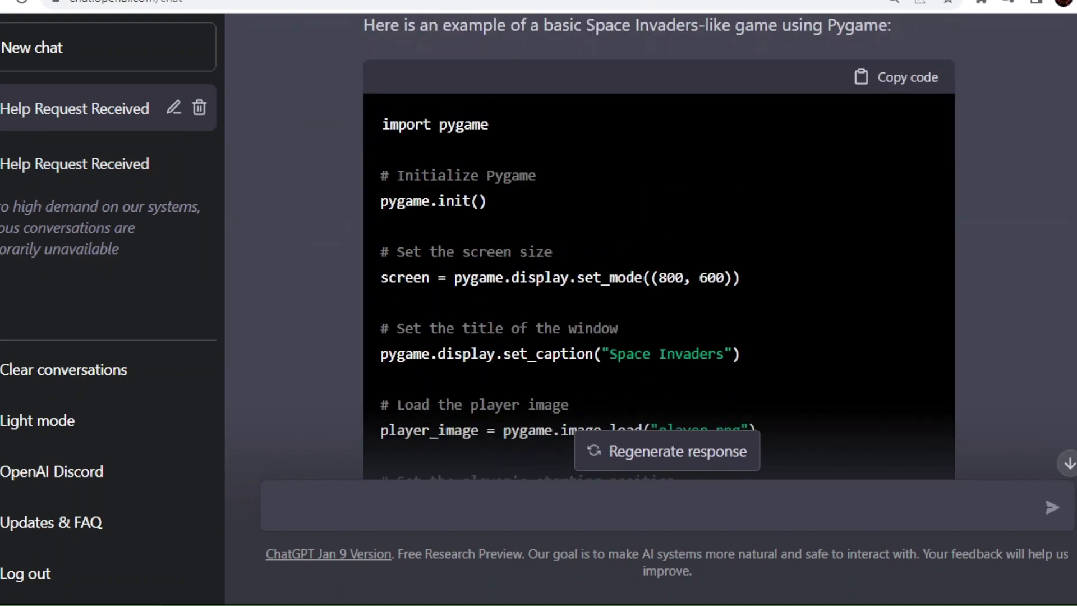
{"action": "key", "text": "alt+Tab"}
Paste the generated Space Invaders code into the empty space_invaders.py file.
{"action": "left_click", "coordinate": [555, 337]}
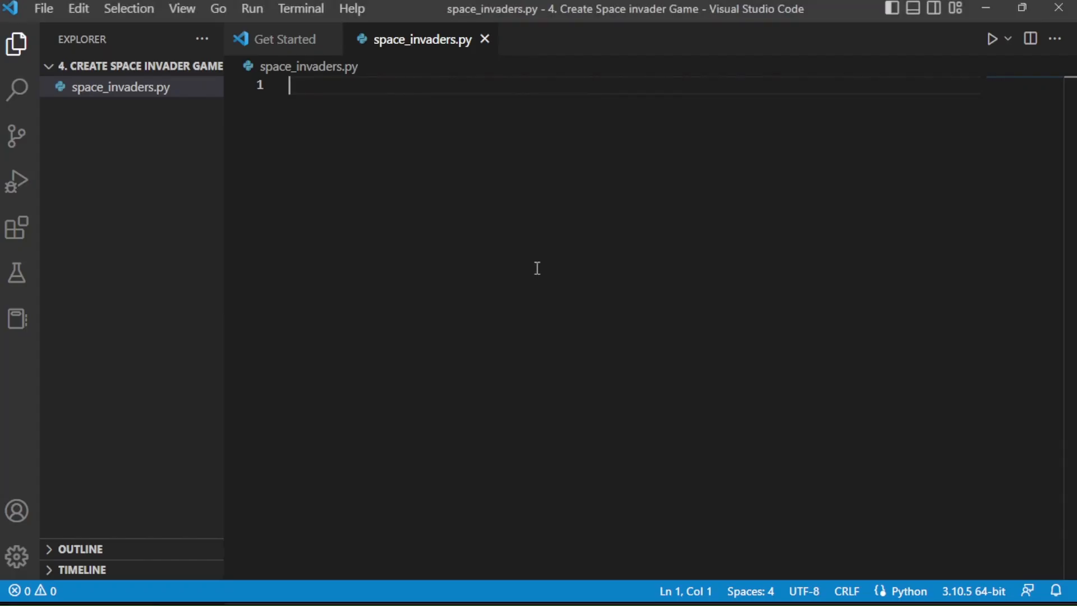
{"action": "key", "text": "ctrl+v"}
{"action": "scroll", "coordinate": [537, 268], "scroll_direction": "up", "scroll_amount": 5}
{"action": "scroll", "coordinate": [536, 269], "scroll_direction": "up", "scroll_amount": 5}
{"action": "scroll", "coordinate": [420, 211], "scroll_direction": "up", "scroll_amount": 3}
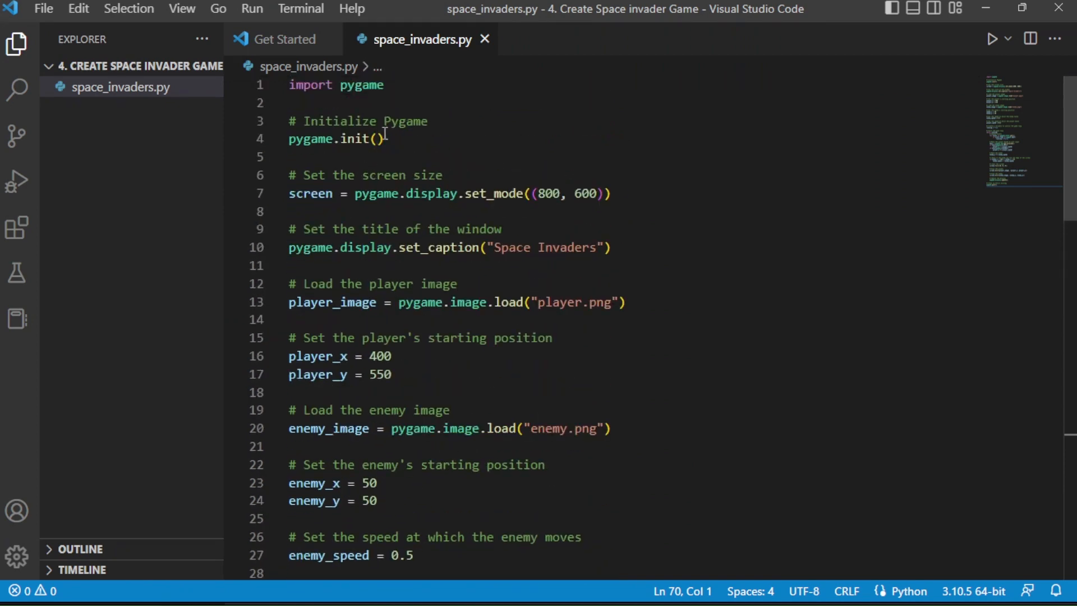
Review the player and enemy image names and the pygame usages in the code.
{"action": "double_click", "coordinate": [551, 302]}
{"action": "left_click", "coordinate": [566, 428]}
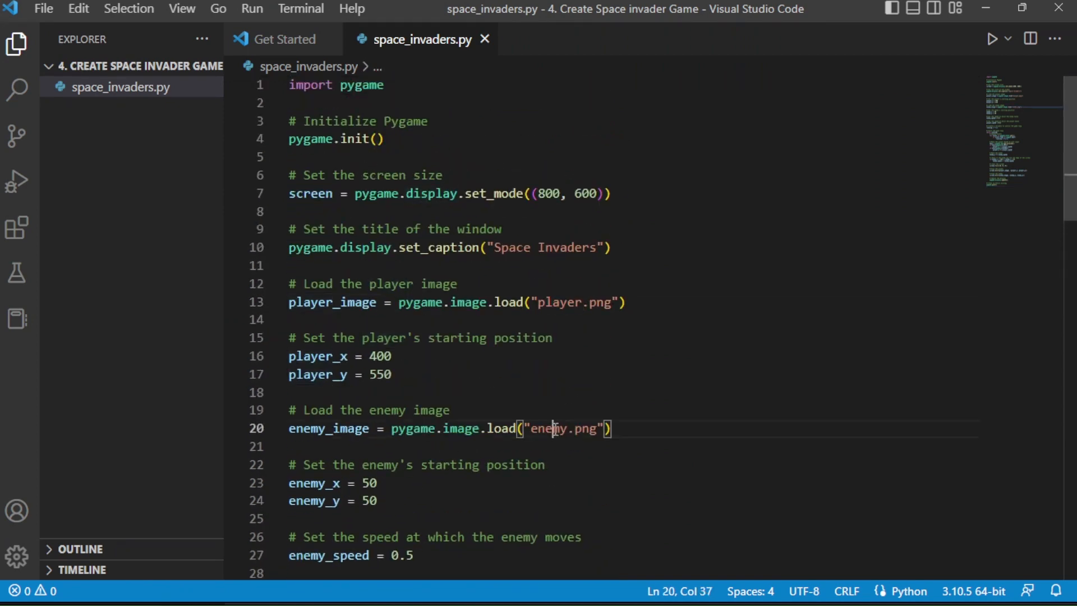
{"action": "double_click", "coordinate": [547, 428]}
{"action": "scroll", "coordinate": [634, 421], "scroll_direction": "down", "scroll_amount": 2}
{"action": "left_click", "coordinate": [635, 329]}
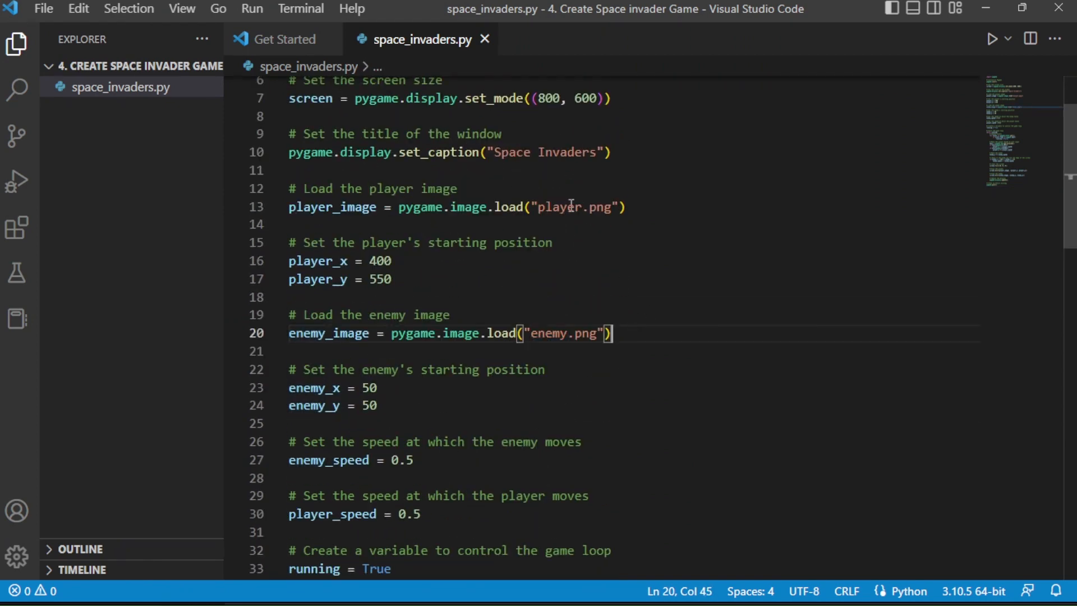
{"action": "scroll", "coordinate": [727, 491], "scroll_direction": "down", "scroll_amount": 3}
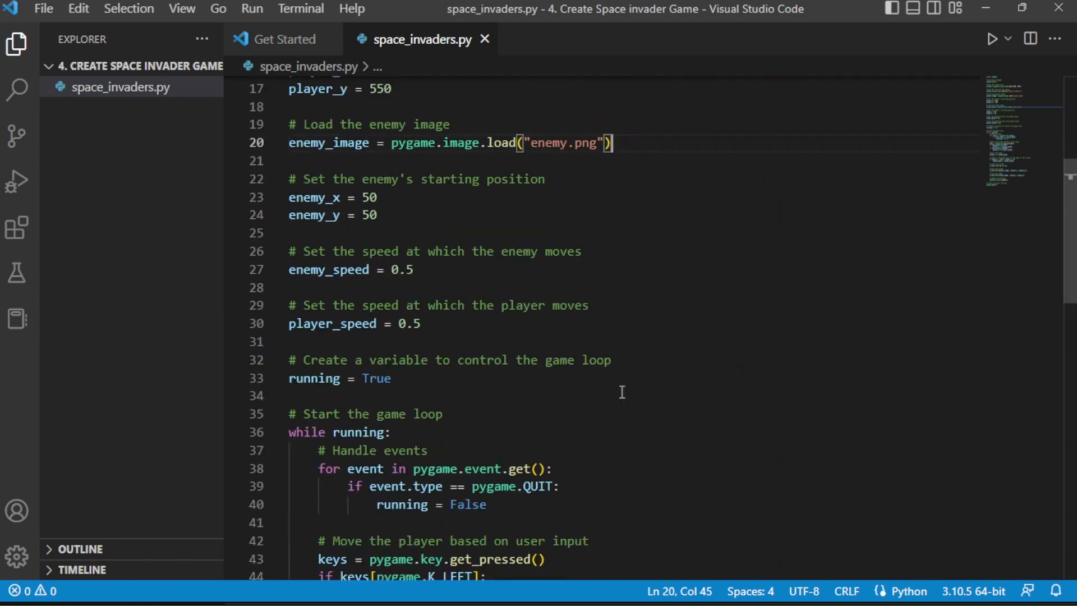
{"action": "scroll", "coordinate": [622, 392], "scroll_direction": "down", "scroll_amount": 5}
{"action": "scroll", "coordinate": [613, 372], "scroll_direction": "down", "scroll_amount": 2}
{"action": "double_click", "coordinate": [400, 279]}
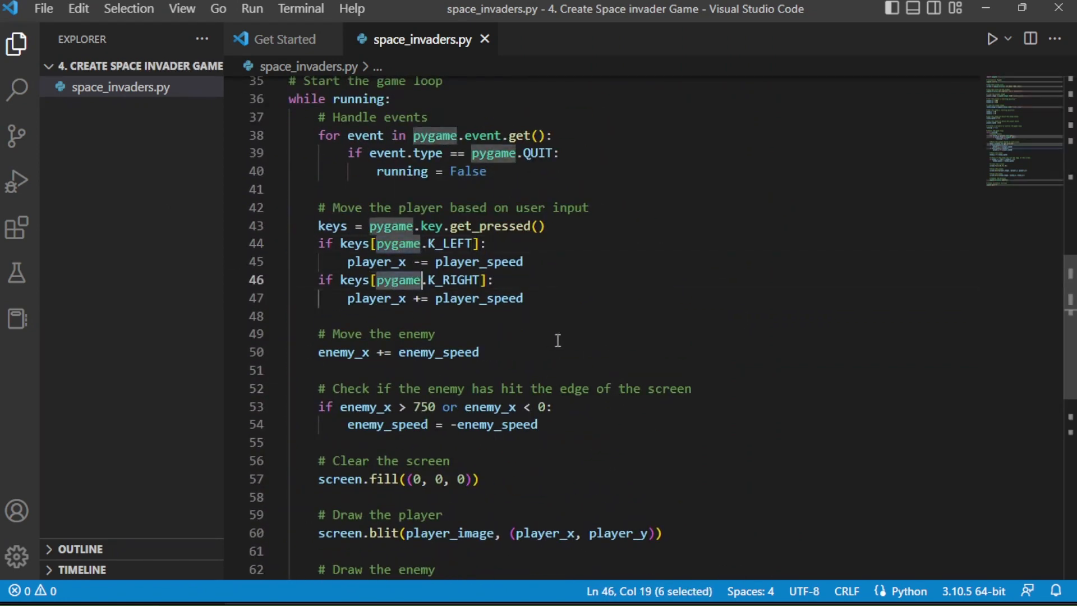
{"action": "scroll", "coordinate": [555, 336], "scroll_direction": "down", "scroll_amount": 7}
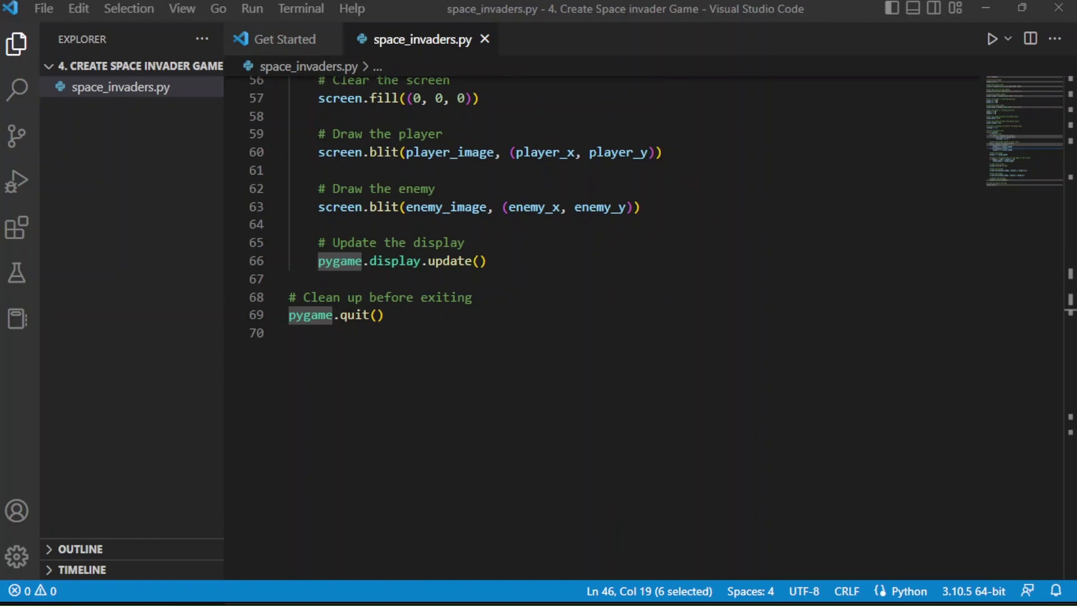
{"action": "key", "text": "alt+Tab"}
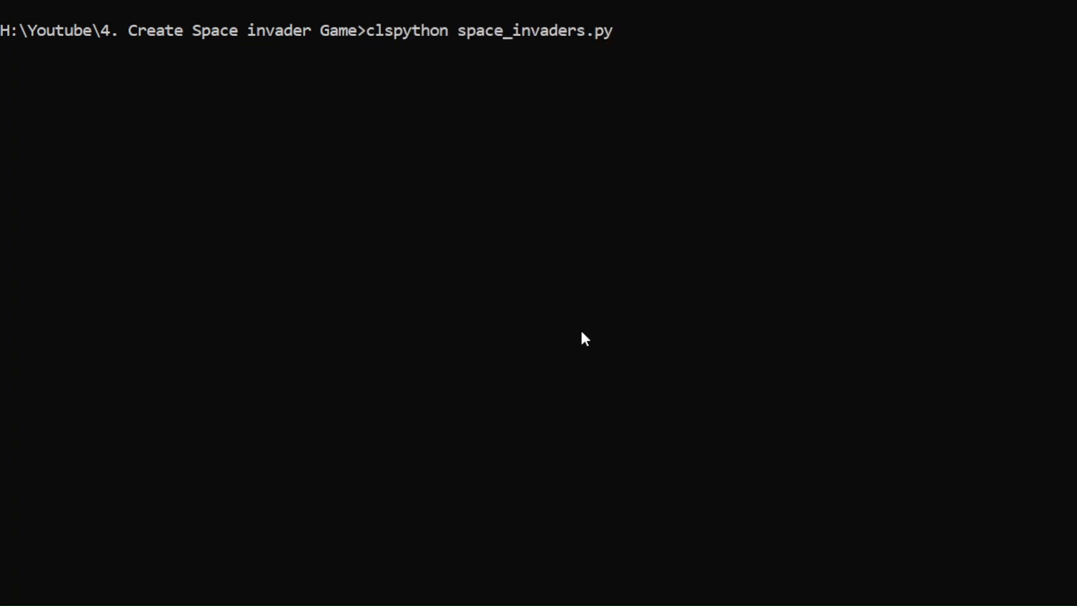
Run 'python space_invaders.py', see the missing player.png error, and go to the Space Invaders PNG gallery.
{"action": "key", "text": "BackSpace"}
{"action": "key", "text": "BackSpace"}
{"action": "key", "text": "BackSpace"}
{"action": "key", "text": "Return"}
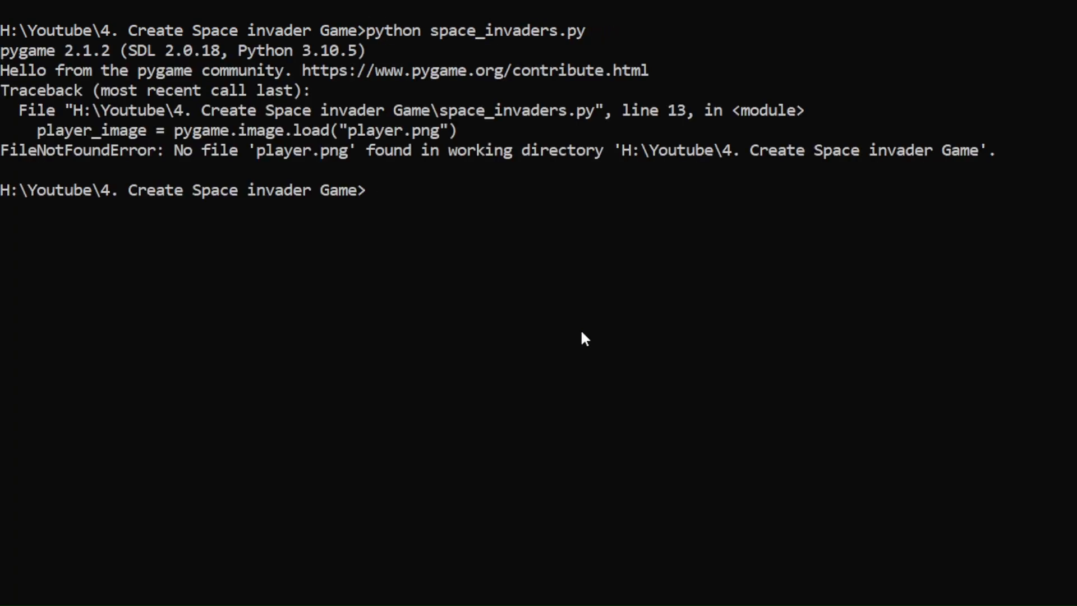
{"action": "left_click", "coordinate": [372, 191]}
{"action": "key", "text": "alt+Tab"}
{"action": "left_click", "coordinate": [321, 20]}
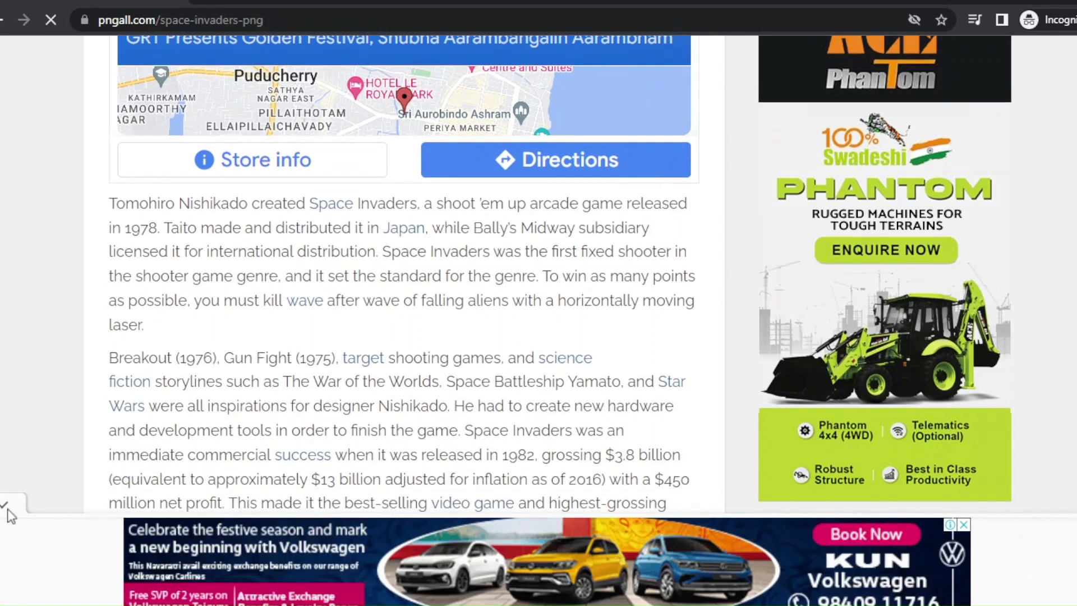
{"action": "scroll", "coordinate": [260, 366], "scroll_direction": "down", "scroll_amount": 5}
{"action": "scroll", "coordinate": [260, 366], "scroll_direction": "down", "scroll_amount": 5}
{"action": "scroll", "coordinate": [260, 366], "scroll_direction": "down", "scroll_amount": 5}
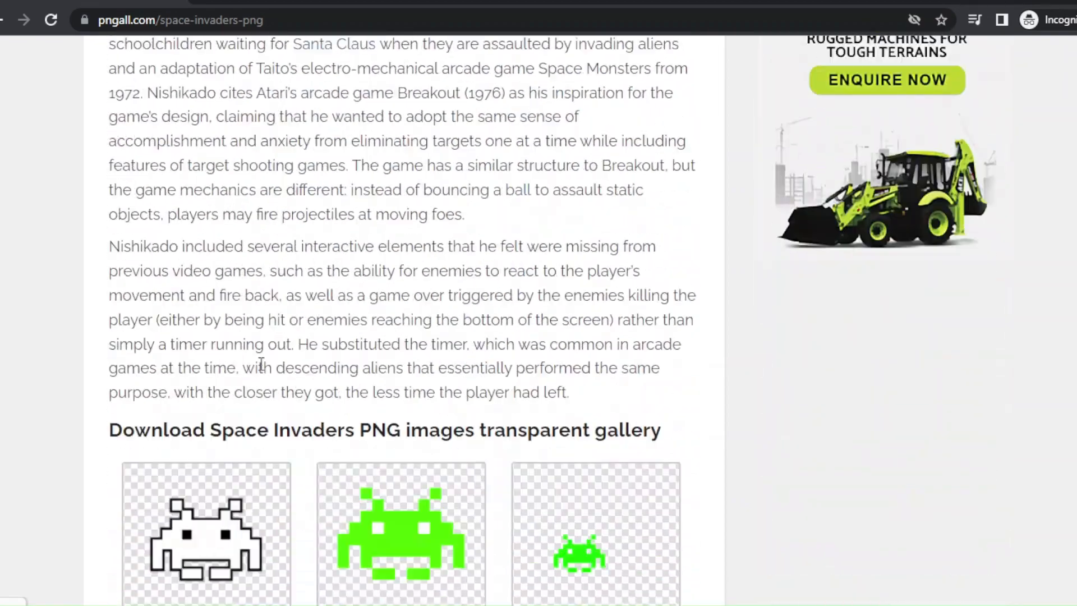
{"action": "scroll", "coordinate": [259, 366], "scroll_direction": "down", "scroll_amount": 5}
{"action": "scroll", "coordinate": [261, 367], "scroll_direction": "up", "scroll_amount": 1}
{"action": "scroll", "coordinate": [261, 366], "scroll_direction": "down", "scroll_amount": 3}
{"action": "scroll", "coordinate": [421, 337], "scroll_direction": "down", "scroll_amount": 3}
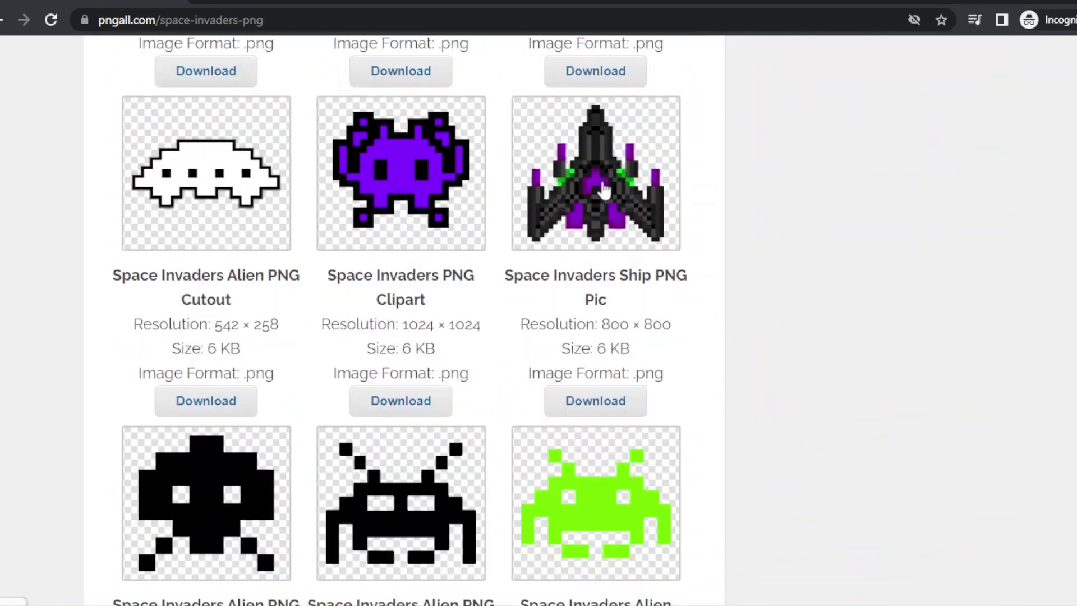
{"action": "scroll", "coordinate": [797, 216], "scroll_direction": "down", "scroll_amount": 5}
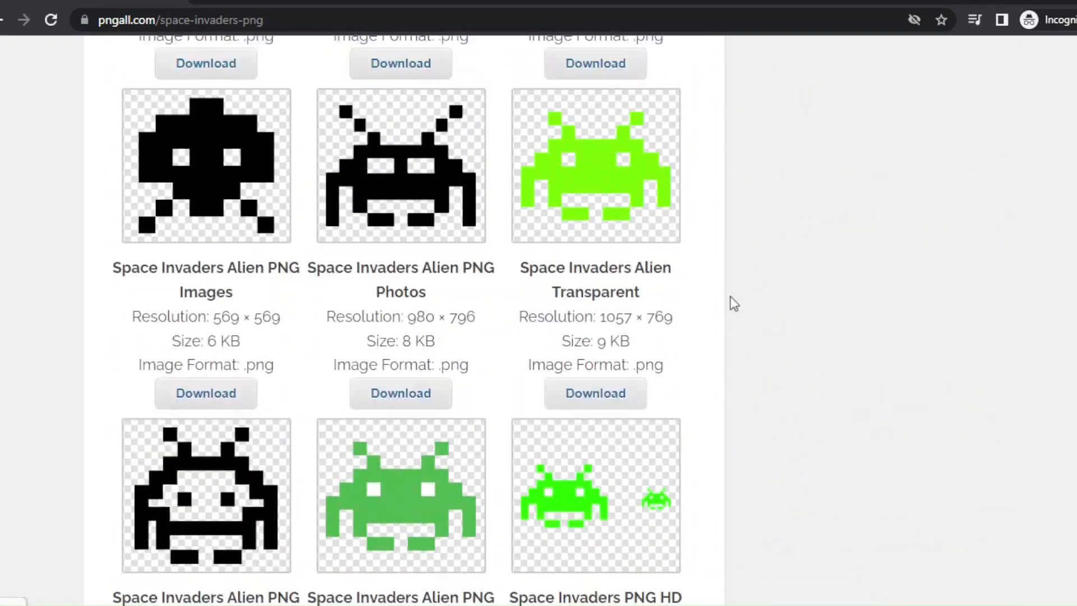
{"action": "scroll", "coordinate": [733, 295], "scroll_direction": "down", "scroll_amount": 4}
{"action": "scroll", "coordinate": [732, 295], "scroll_direction": "down", "scroll_amount": 3}
{"action": "scroll", "coordinate": [576, 255], "scroll_direction": "down", "scroll_amount": 3}
{"action": "scroll", "coordinate": [576, 254], "scroll_direction": "up", "scroll_amount": 1}
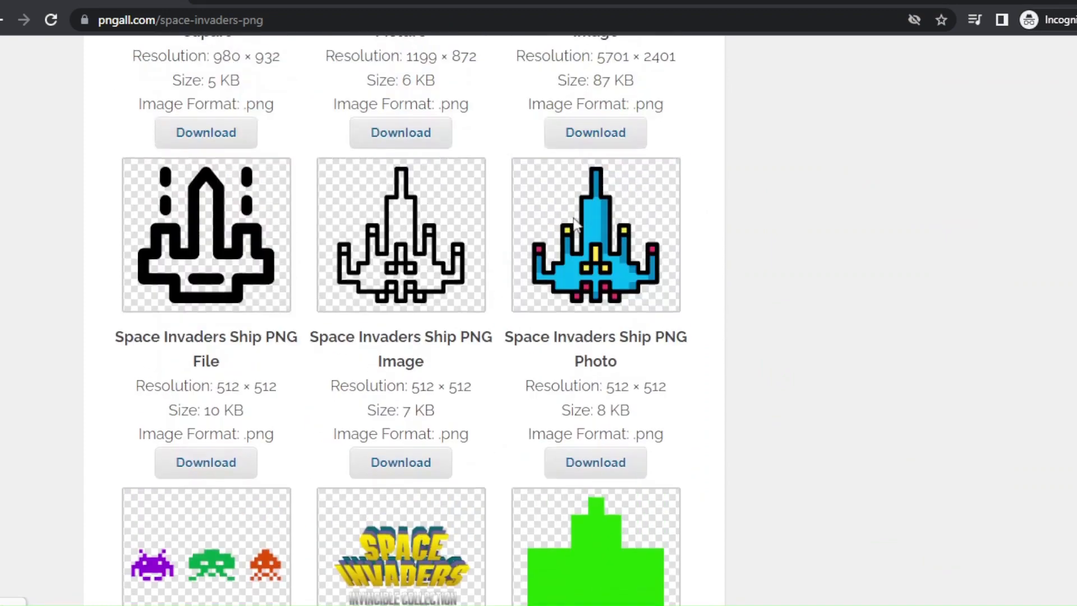
Reach the blue Space Invaders ship's download page on PNGAll, dismissing the ad pop-up.
{"action": "left_click", "coordinate": [566, 189]}
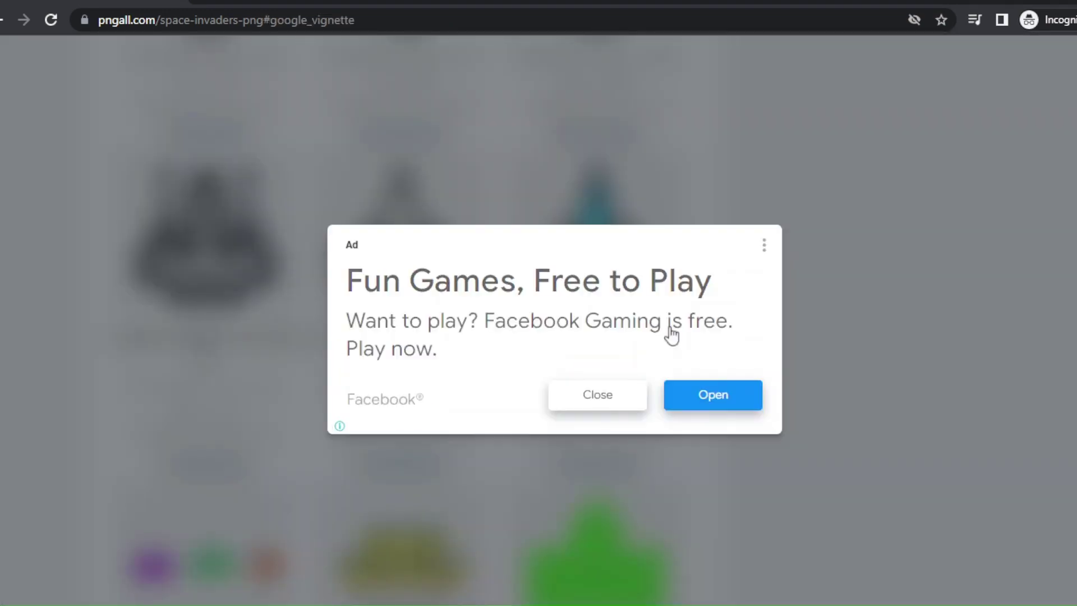
{"action": "left_click", "coordinate": [623, 396]}
{"action": "scroll", "coordinate": [619, 378], "scroll_direction": "down", "scroll_amount": 5}
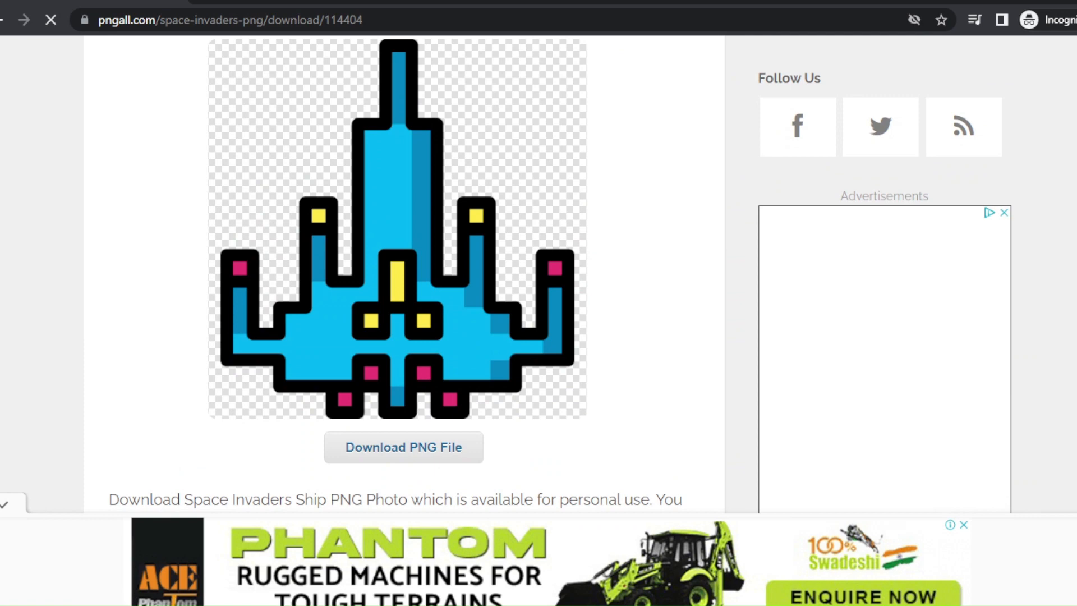
{"action": "scroll", "coordinate": [505, 423], "scroll_direction": "up", "scroll_amount": 1}
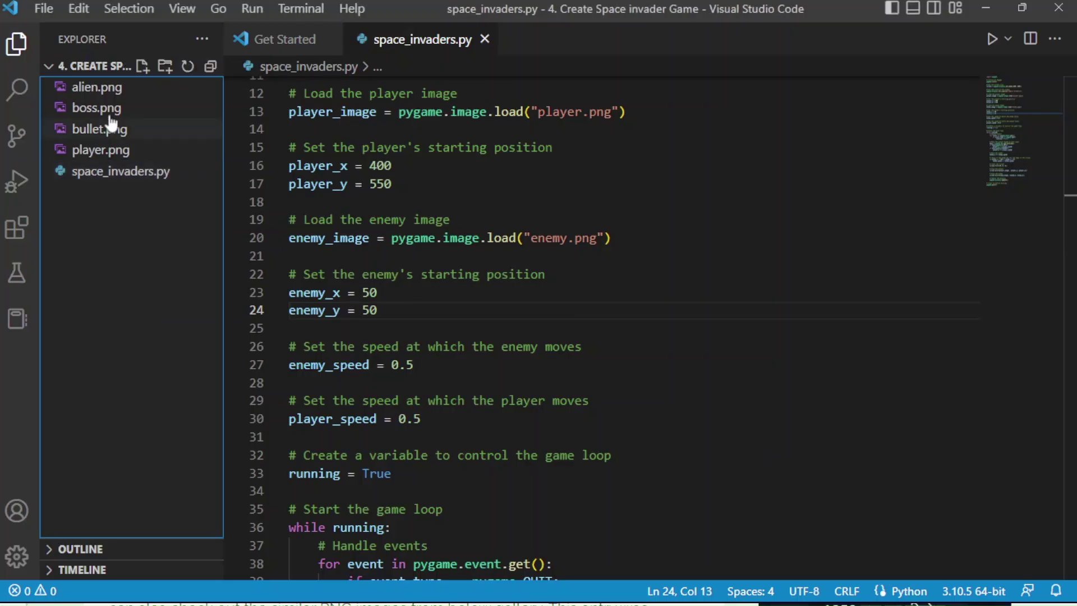
Preview alien.png, boss.png, bullet.png and player.png, then return to space_invaders.py and leave the editor.
{"action": "left_click", "coordinate": [96, 86]}
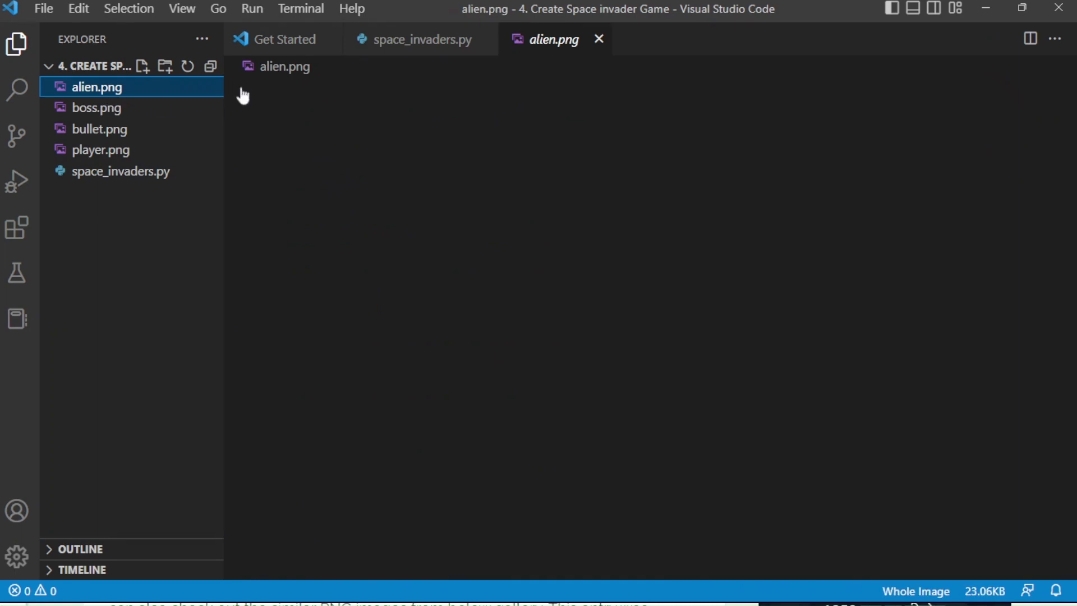
{"action": "left_click", "coordinate": [96, 108]}
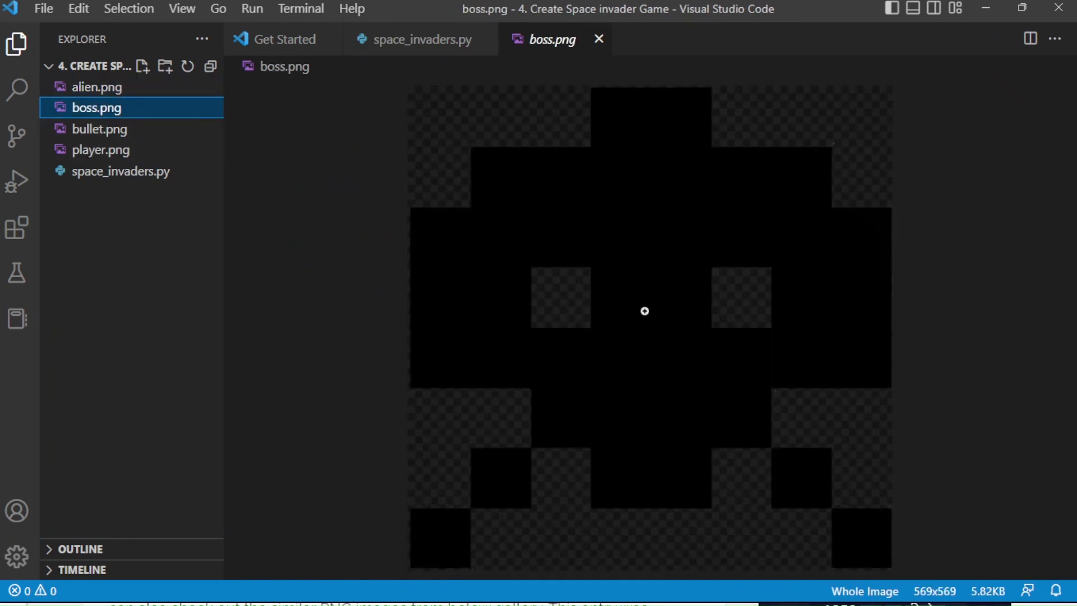
{"action": "left_click", "coordinate": [100, 128]}
{"action": "left_click", "coordinate": [101, 150]}
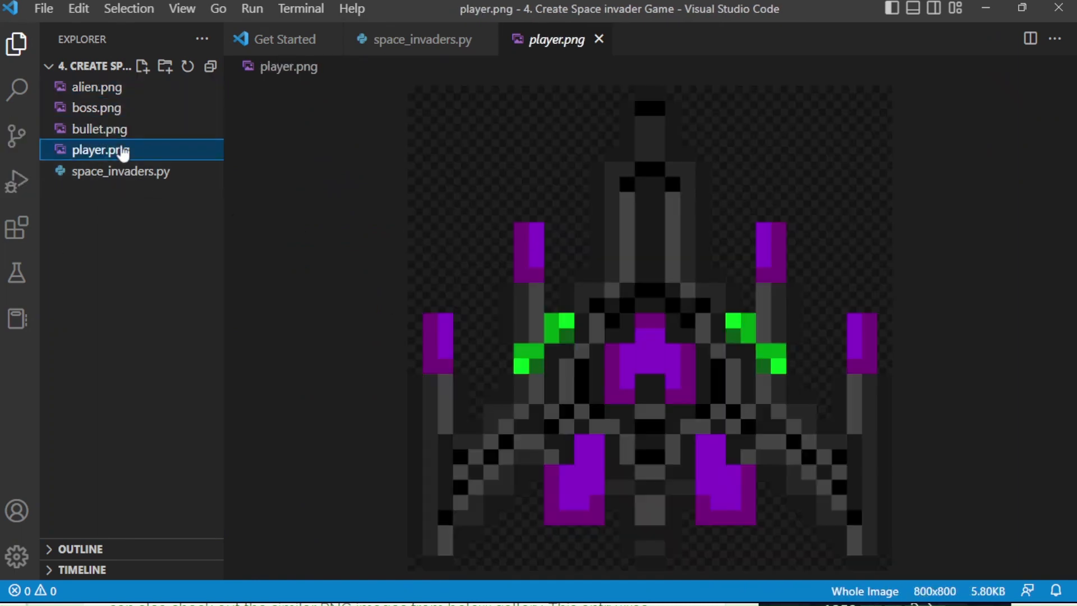
{"action": "left_click", "coordinate": [120, 170]}
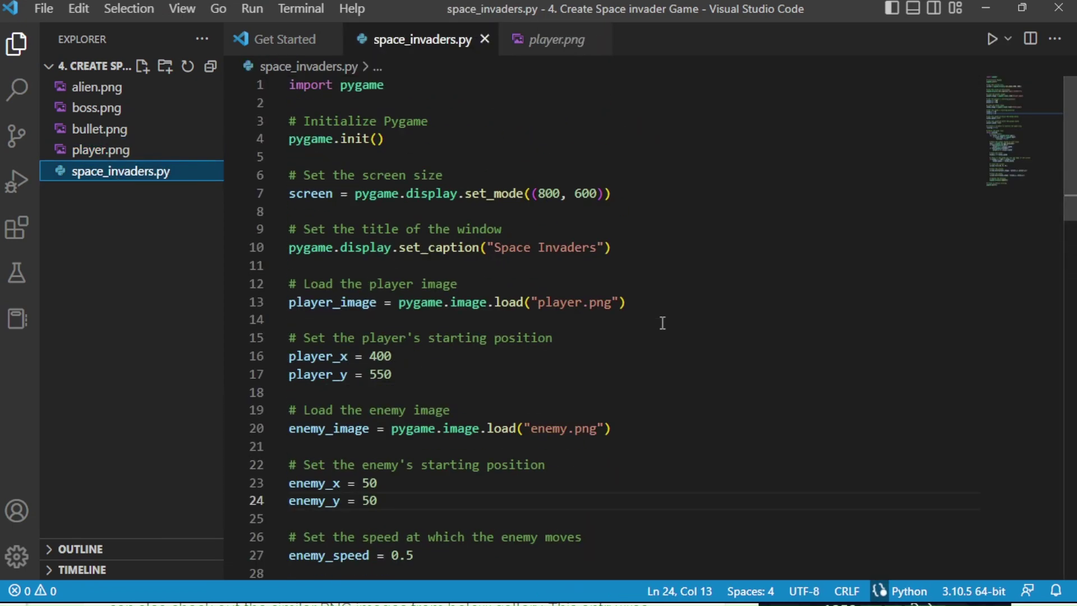
{"action": "left_click", "coordinate": [758, 323]}
{"action": "left_click", "coordinate": [731, 600]}
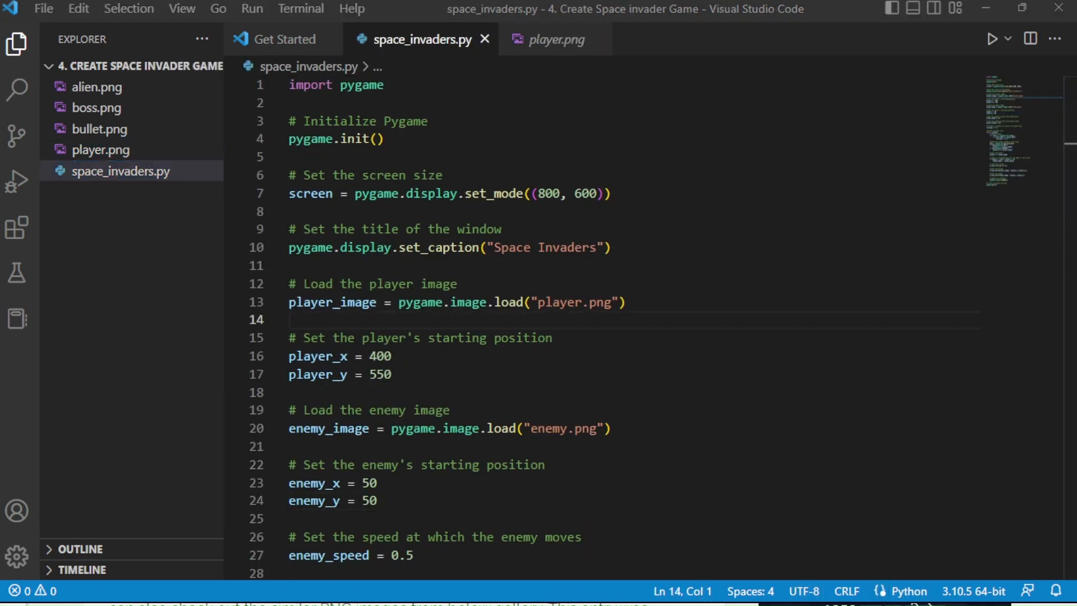
{"action": "type", "text": "py"}
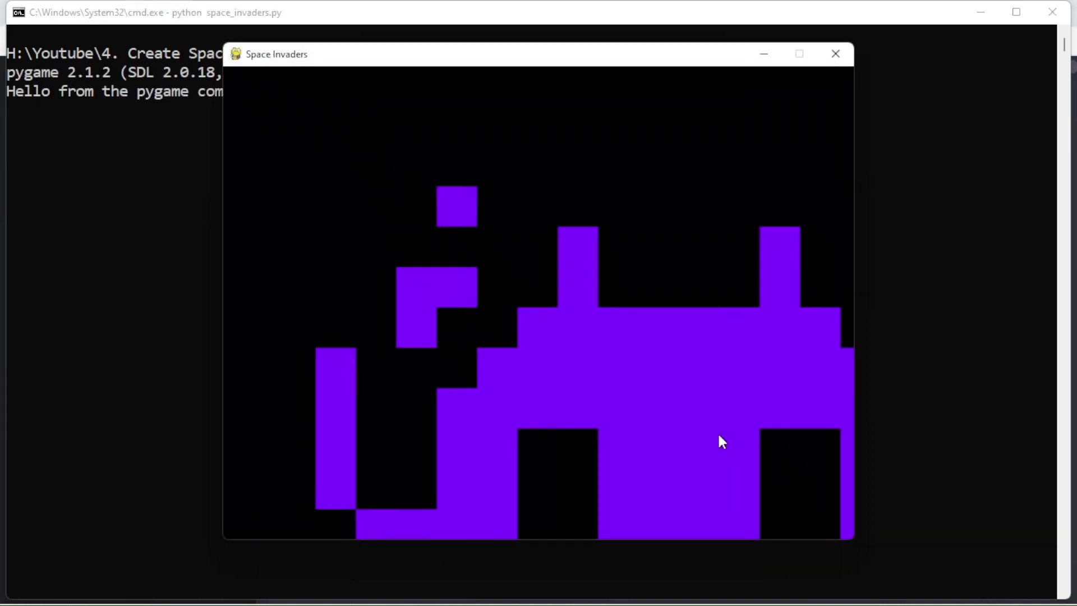
Move the launched Space Invaders window down and to the right.
{"action": "left_click_drag", "start_coordinate": [369, 63], "coordinate": [399, 85]}
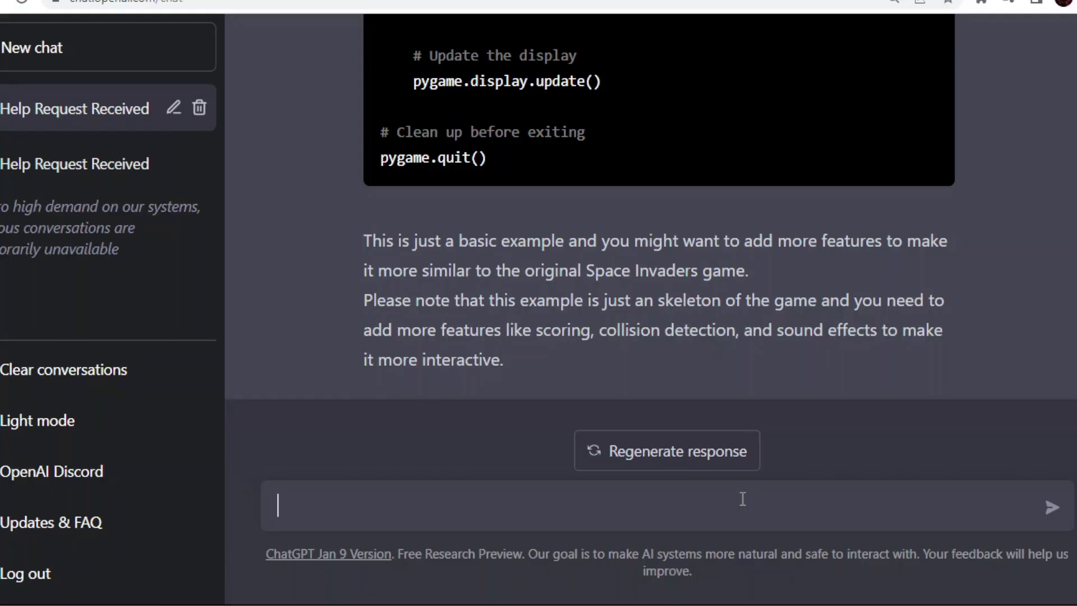
{"action": "type", "text": "convert the image into size that fits into a small portion of the screen"}
Ask how to shrink the images, then request 'apply the scaling to games images'.
{"action": "key", "text": "Return"}
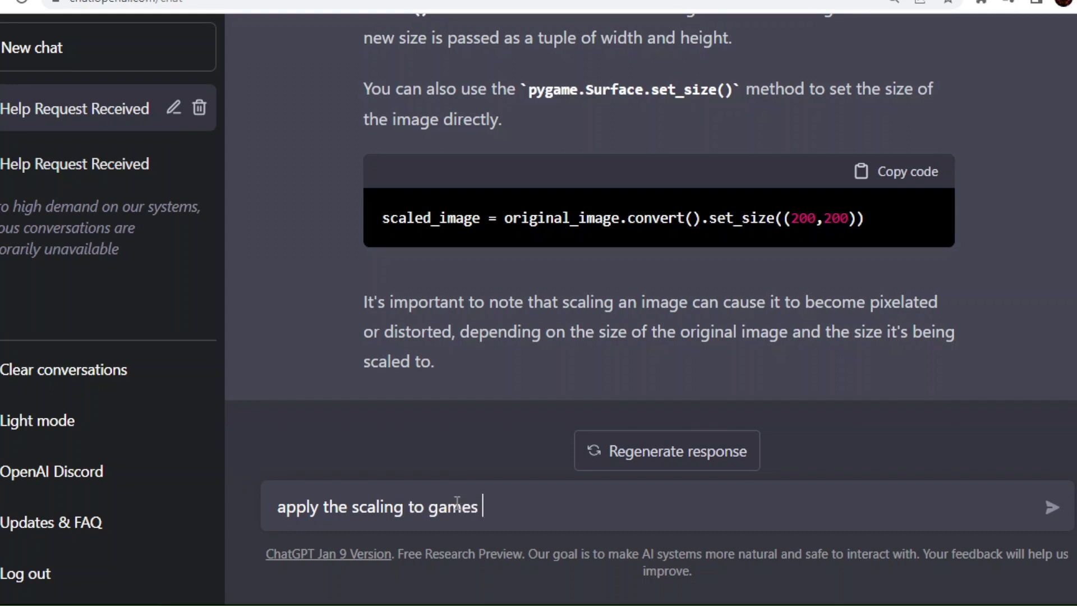
{"action": "key", "text": "Return"}
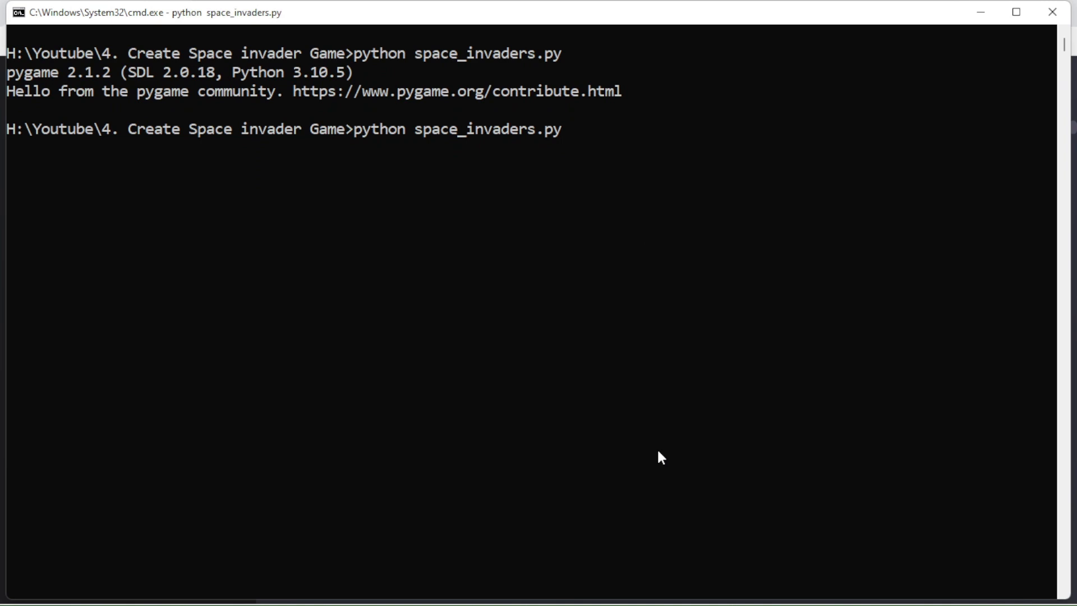
Launch the scaled game and steer the player ship left and right along the bottom.
{"action": "key", "text": "Return"}
{"action": "key", "text": "Left"}
{"action": "key", "text": "Left"}
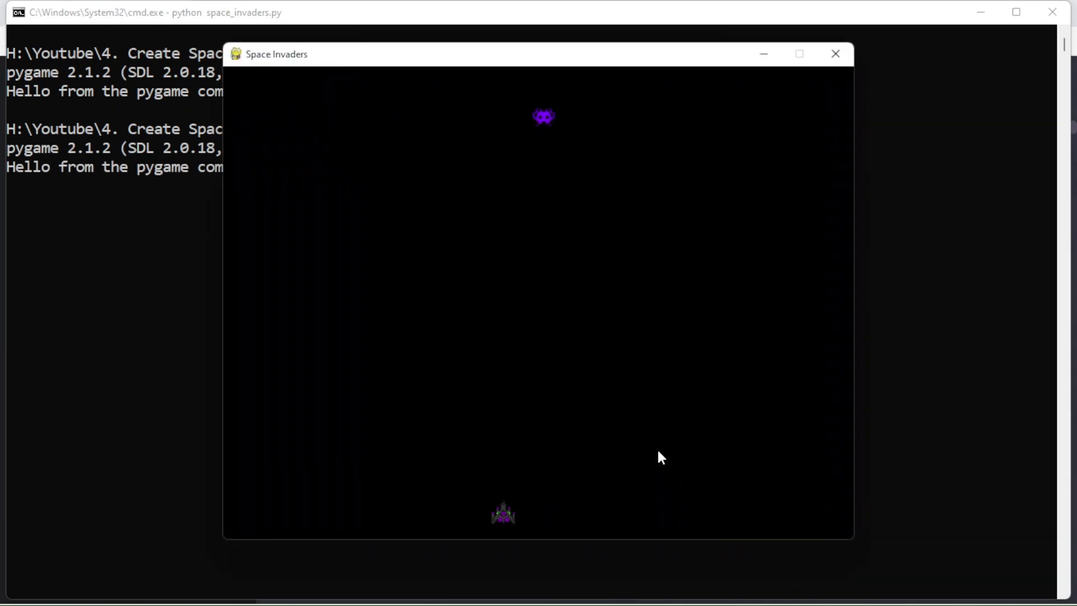
{"action": "key", "text": "Right"}
{"action": "key", "text": "Right"}
{"action": "key", "text": "Right"}
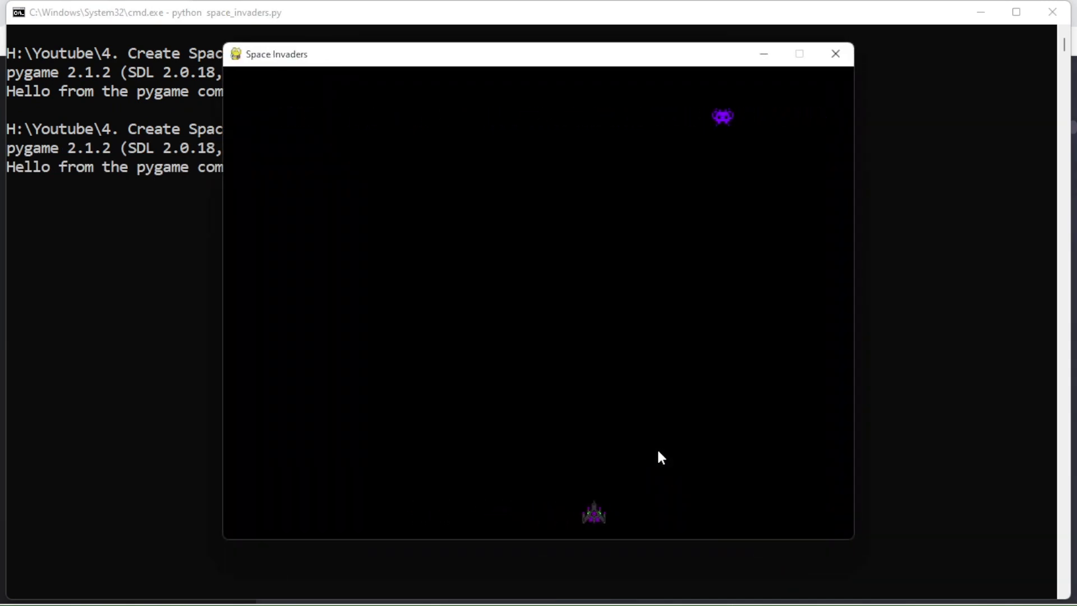
{"action": "key", "text": "Left"}
{"action": "key", "text": "Left"}
{"action": "key", "text": "Left"}
{"action": "key", "text": "Right"}
{"action": "key", "text": "Right"}
{"action": "key", "text": "Right"}
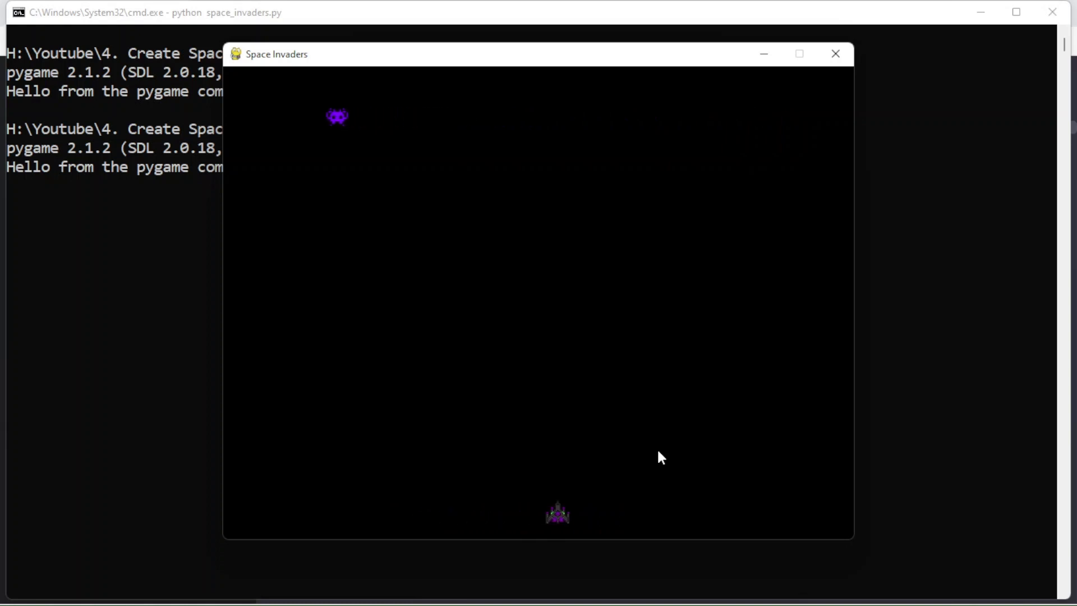
{"action": "key", "text": "Right"}
{"action": "key", "text": "Left"}
{"action": "key", "text": "Left"}
{"action": "key", "text": "Left"}
{"action": "key", "text": "Left"}
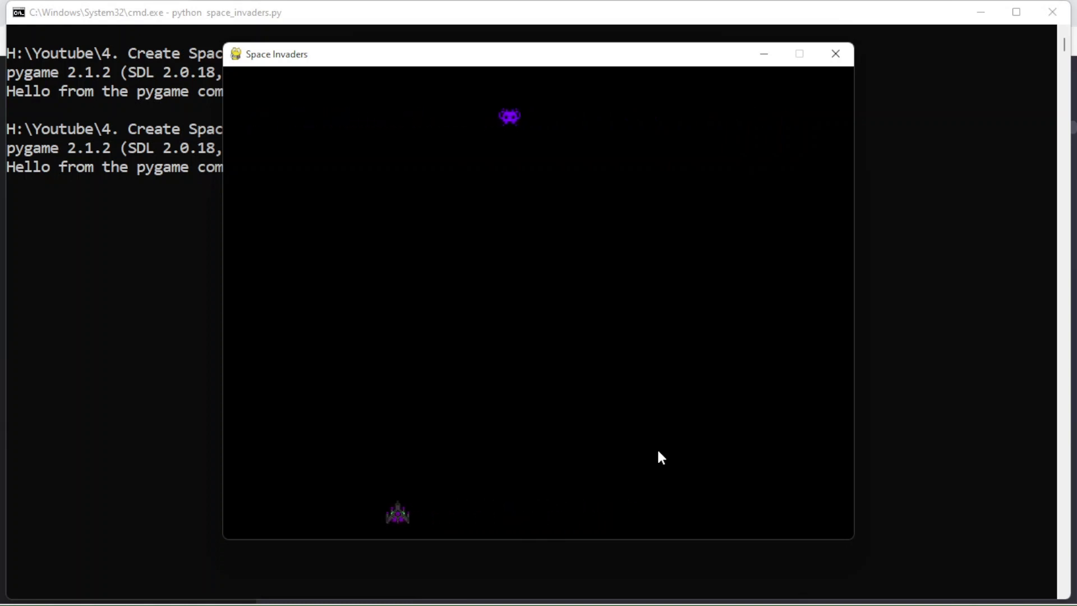
{"action": "key", "text": "Right"}
{"action": "key", "text": "Right"}
{"action": "key", "text": "Right"}
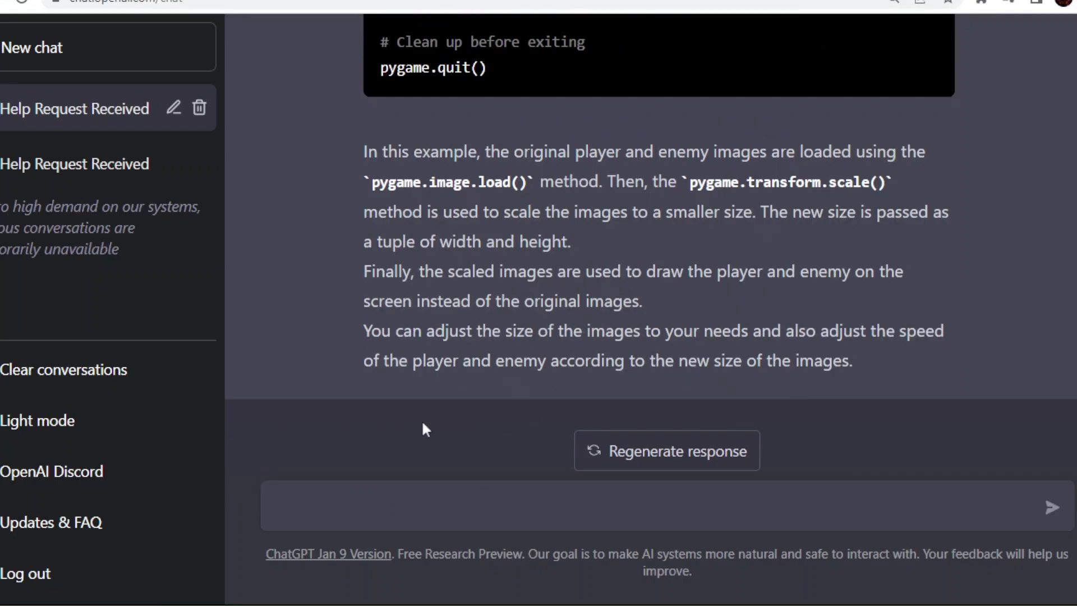
{"action": "type", "text": "code for Collision Detection, Scoring, shooting and game over condition"}
Send the request for collision detection, scoring, shooting and game over code.
{"action": "key", "text": "Return"}
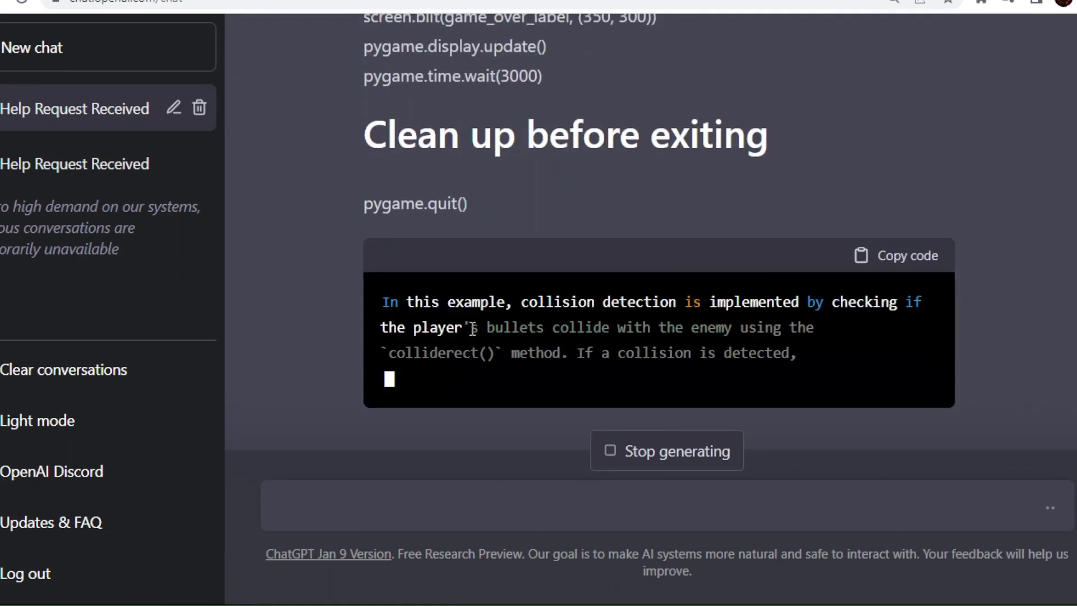
{"action": "scroll", "coordinate": [735, 327], "scroll_direction": "up", "scroll_amount": 10}
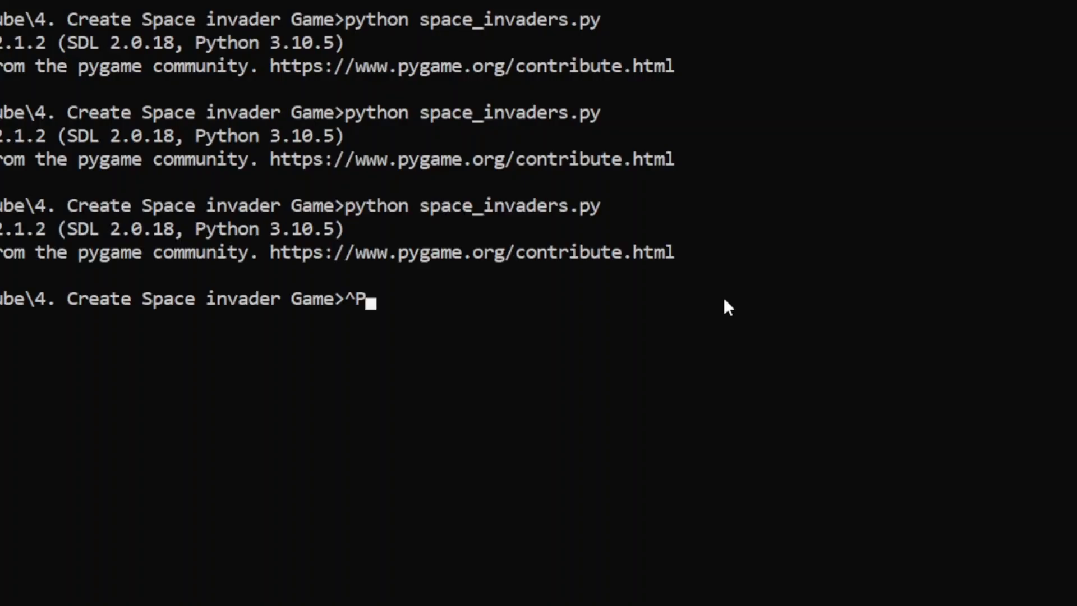
Rerun the updated game and chase the enemy left and right while firing with Space.
{"action": "key", "text": "Up"}
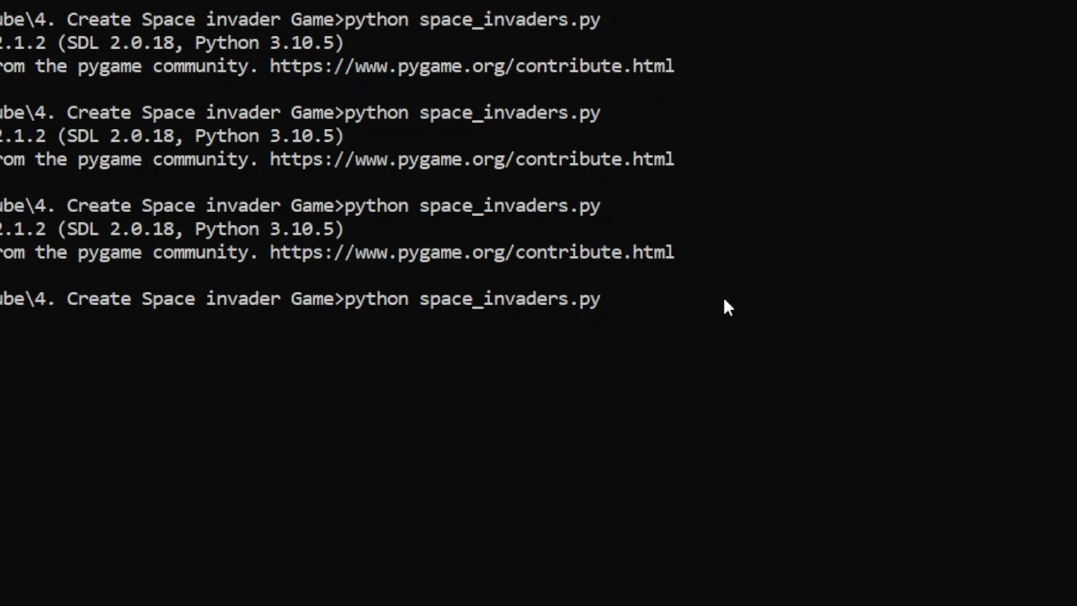
{"action": "key", "text": "Return"}
{"action": "key", "text": "Left"}
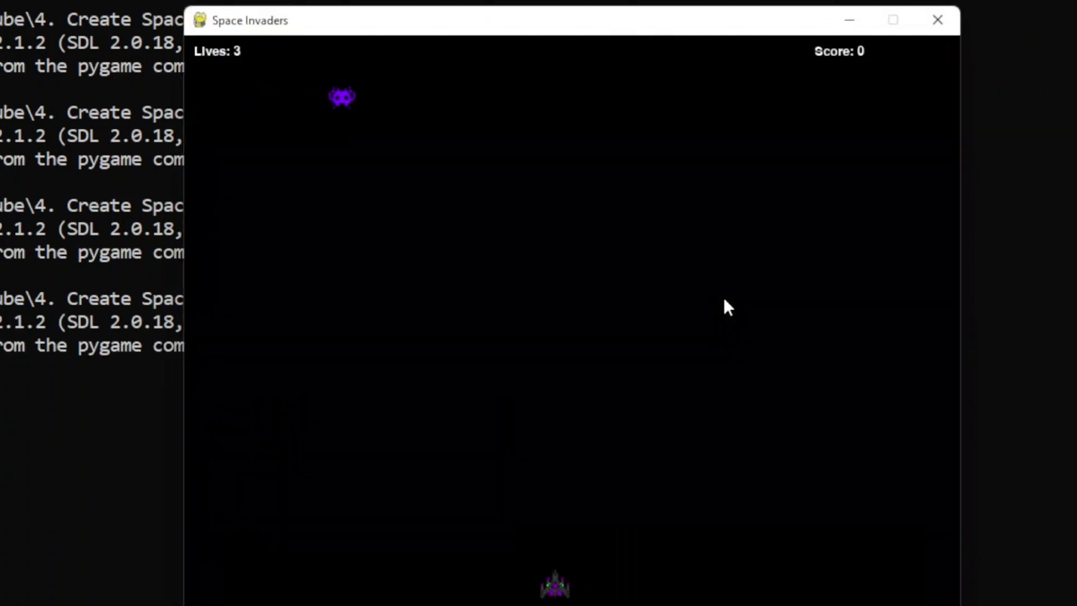
{"action": "key", "text": "Left"}
{"action": "key", "text": "Left"}
{"action": "key", "text": "Right"}
{"action": "key", "text": "Right"}
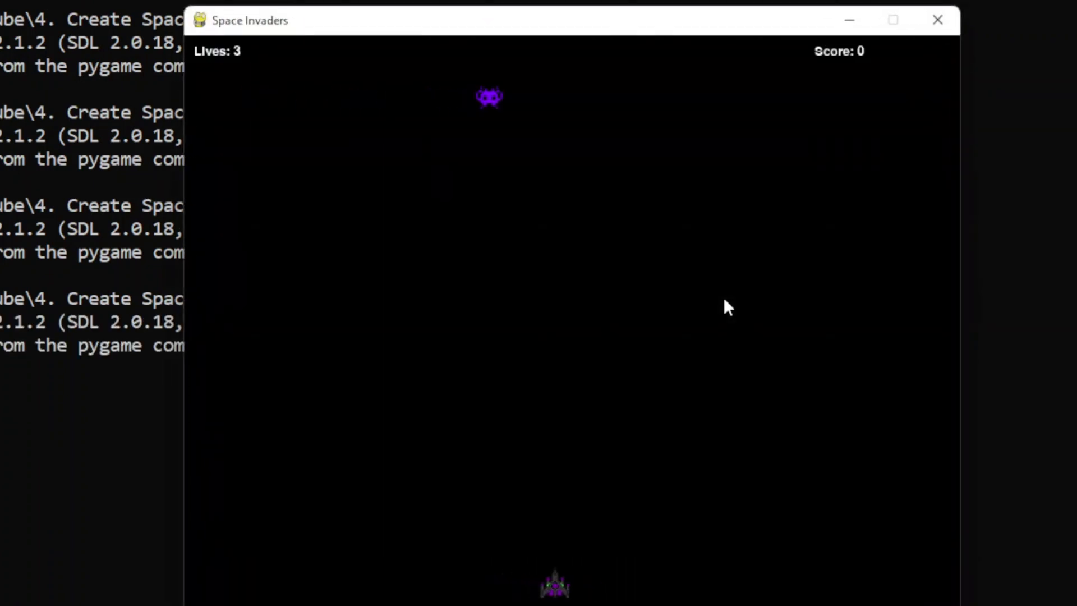
{"action": "key", "text": "Right"}
{"action": "key", "text": "space"}
{"action": "key", "text": "space"}
{"action": "key", "text": "space"}
{"action": "key", "text": "Right"}
{"action": "key", "text": "space"}
{"action": "key", "text": "space"}
{"action": "key", "text": "space"}
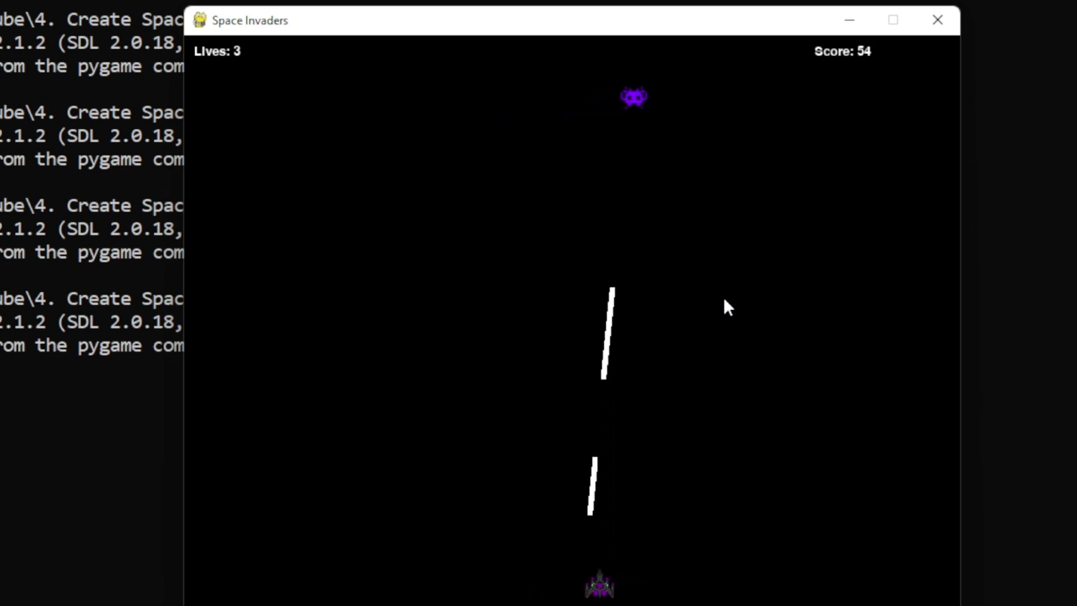
{"action": "key", "text": "Left"}
{"action": "key", "text": "Left"}
{"action": "key", "text": "Left"}
{"action": "key", "text": "Left"}
{"action": "key", "text": "Left"}
{"action": "key", "text": "Left"}
{"action": "key", "text": "Left"}
{"action": "key", "text": "space"}
{"action": "key", "text": "space"}
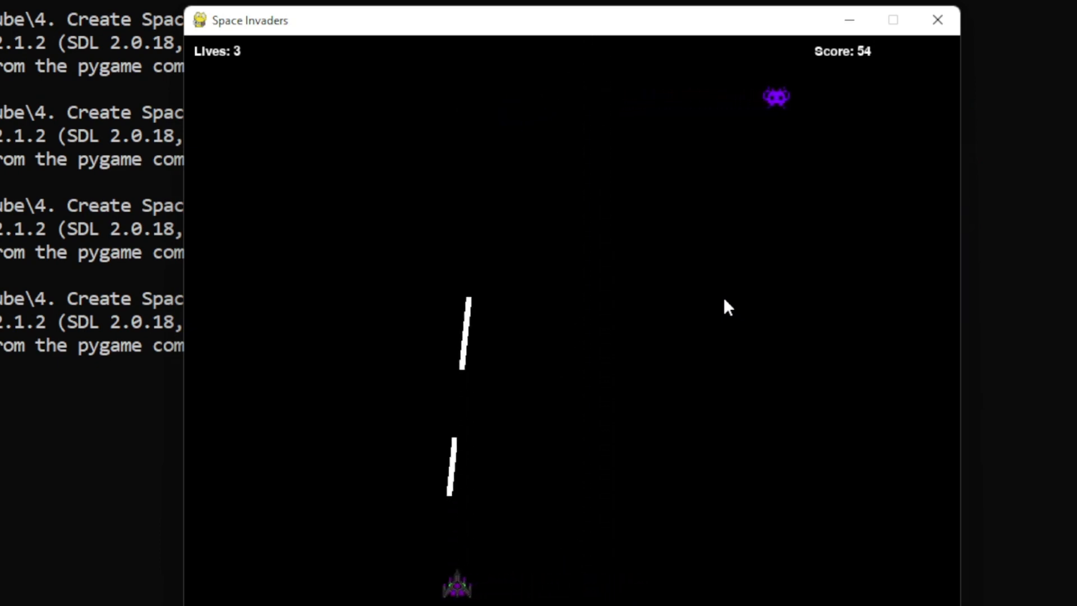
{"action": "key", "text": "Left"}
{"action": "key", "text": "space"}
{"action": "key", "text": "space"}
{"action": "key", "text": "Right"}
{"action": "key", "text": "Right"}
{"action": "key", "text": "space"}
{"action": "key", "text": "Right"}
{"action": "key", "text": "space"}
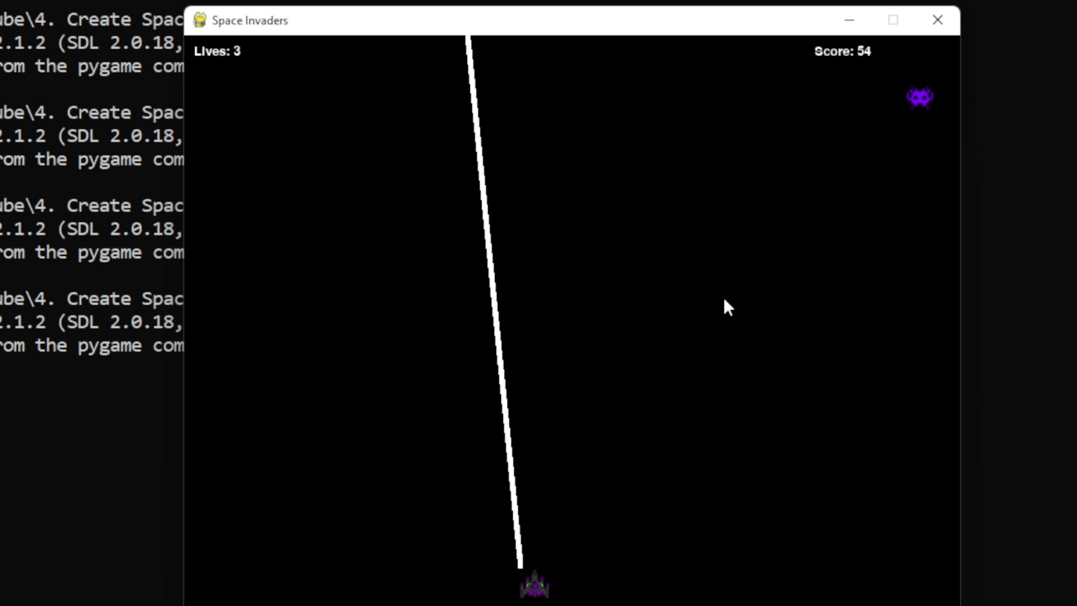
{"action": "key", "text": "Right"}
{"action": "key", "text": "Right"}
{"action": "key", "text": "Right"}
{"action": "key", "text": "Right"}
{"action": "key", "text": "space"}
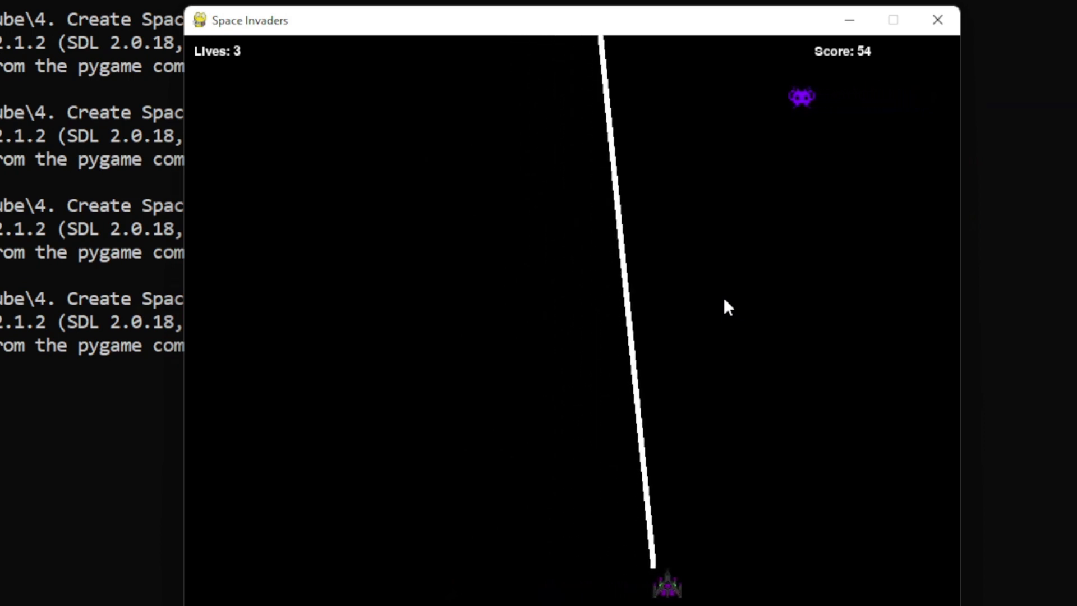
{"action": "key", "text": "Right"}
{"action": "key", "text": "Right"}
{"action": "key", "text": "Right"}
{"action": "key", "text": "space"}
{"action": "key", "text": "space"}
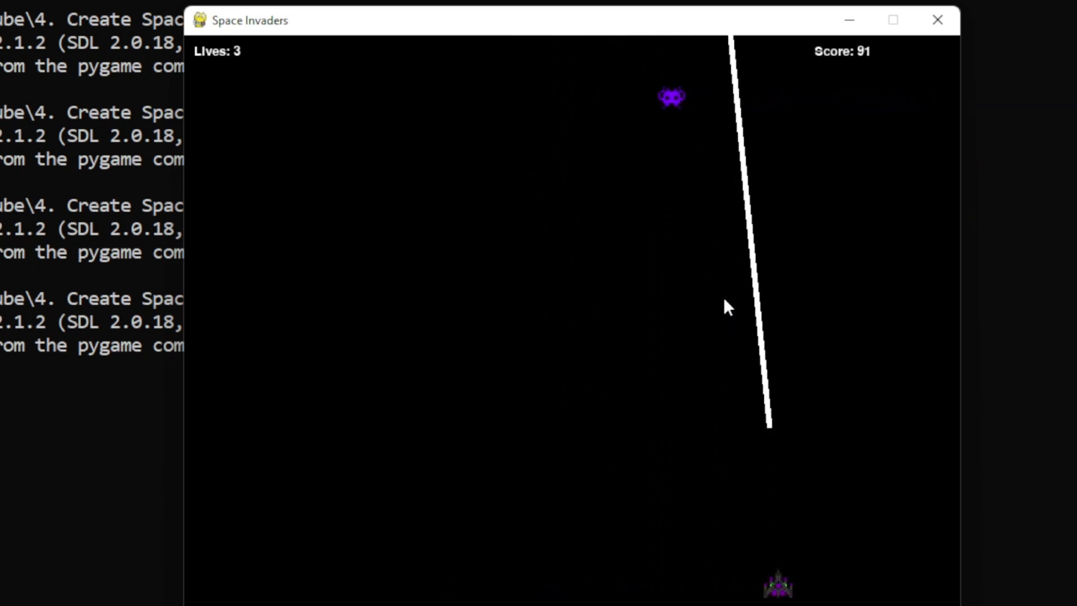
Keep following the enemy and shooting it, raising the score to 218 with 3 lives left.
{"action": "key", "text": "Left"}
{"action": "key", "text": "space"}
{"action": "key", "text": "Left"}
{"action": "key", "text": "Left"}
{"action": "key", "text": "Left"}
{"action": "key", "text": "Left"}
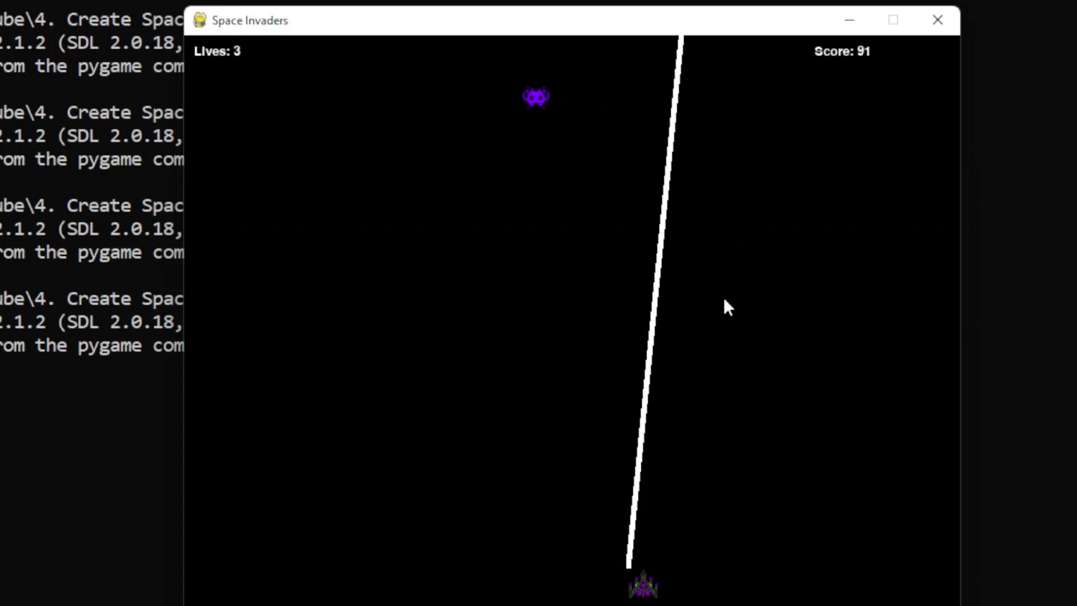
{"action": "key", "text": "Left"}
{"action": "key", "text": "Left"}
{"action": "key", "text": "space"}
{"action": "key", "text": "space"}
{"action": "key", "text": "Left"}
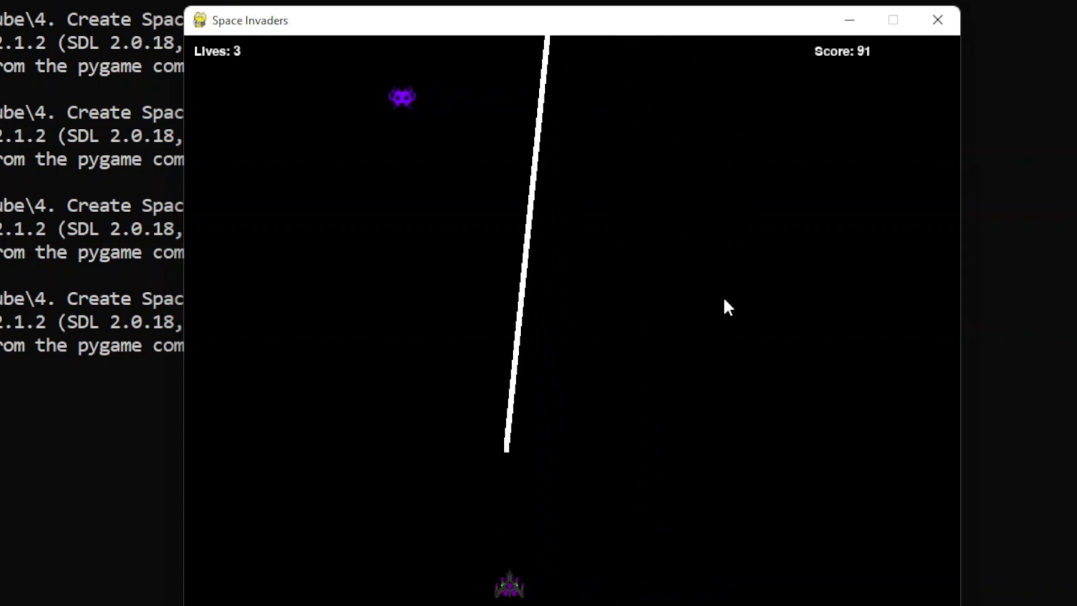
{"action": "key", "text": "Left"}
{"action": "key", "text": "space"}
{"action": "key", "text": "Left"}
{"action": "key", "text": "Left"}
{"action": "key", "text": "Left"}
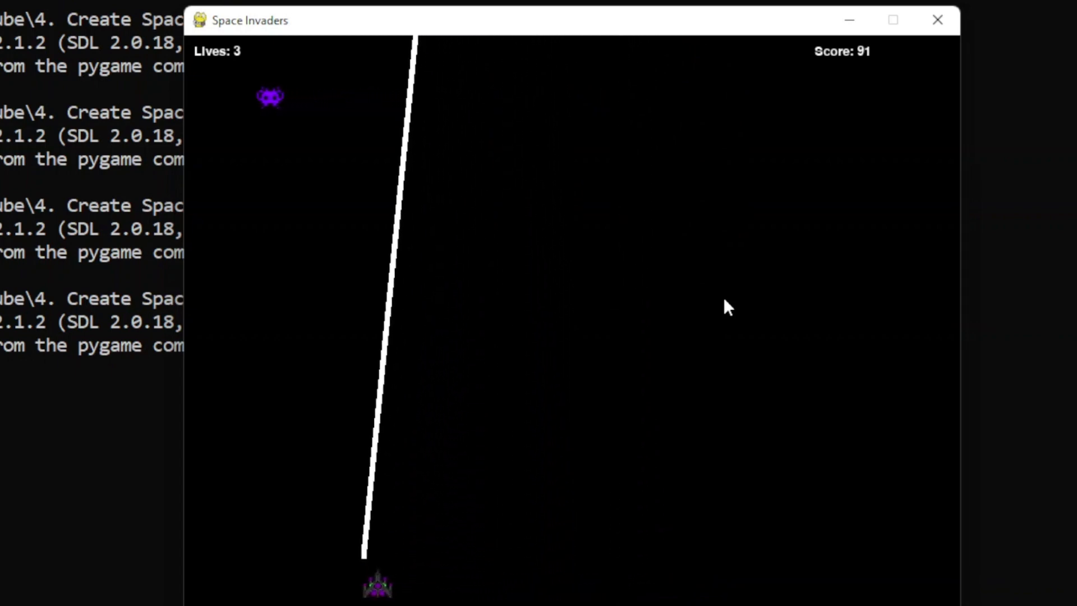
{"action": "key", "text": "space"}
{"action": "key", "text": "Left"}
{"action": "key", "text": "space"}
{"action": "key", "text": "Left"}
{"action": "key", "text": "Left"}
{"action": "key", "text": "Right"}
{"action": "key", "text": "space"}
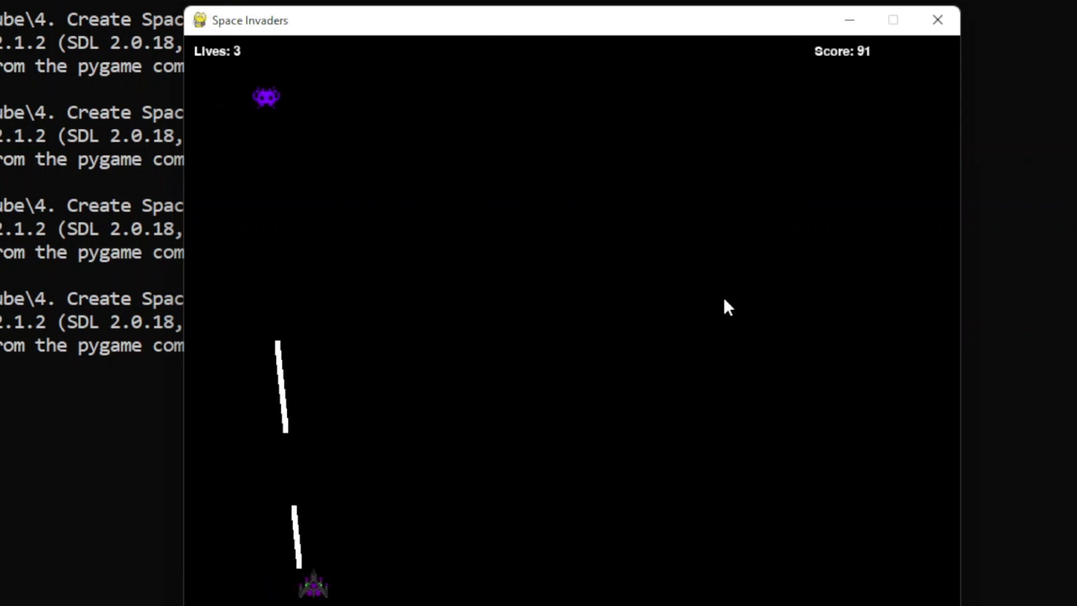
{"action": "key", "text": "Right"}
{"action": "key", "text": "space"}
{"action": "key", "text": "Right"}
{"action": "key", "text": "space"}
{"action": "key", "text": "Right"}
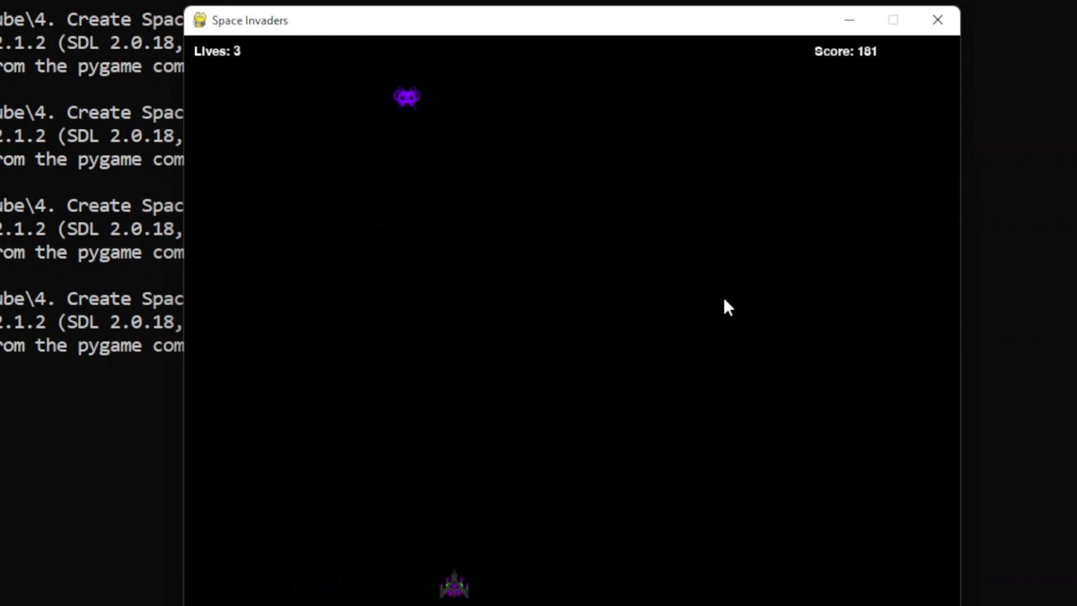
{"action": "key", "text": "space"}
{"action": "key", "text": "Right"}
{"action": "key", "text": "space"}
{"action": "key", "text": "space"}
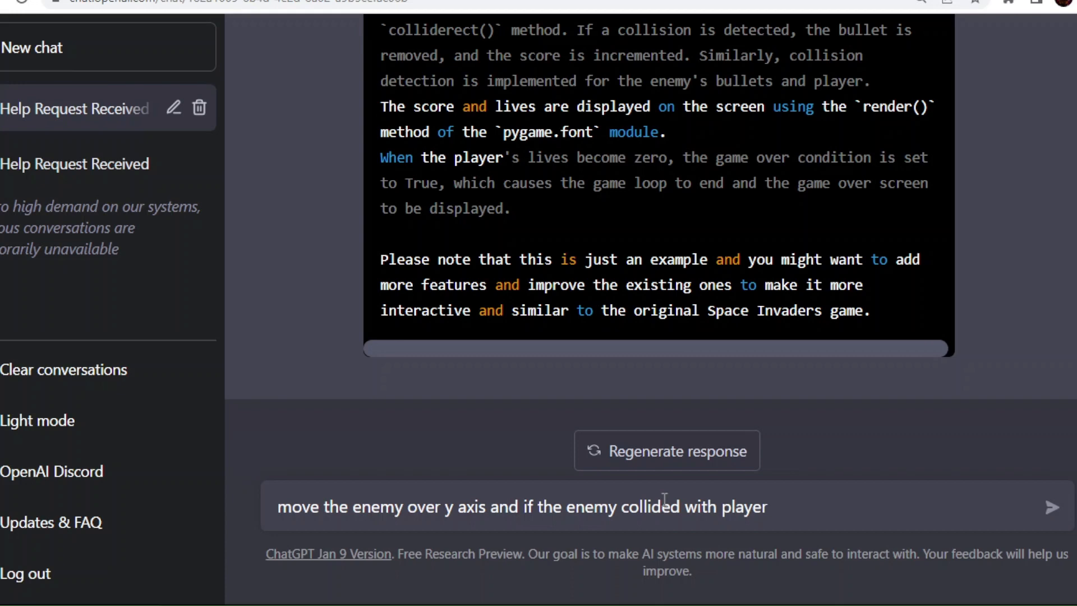
{"action": "type", "text": "game over"}
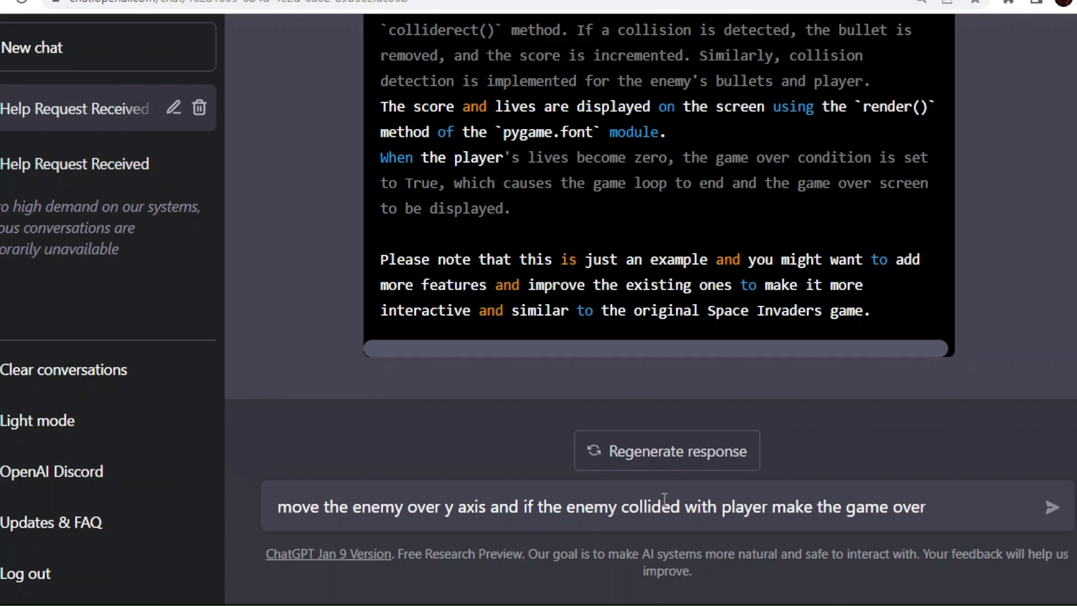
Send the enemy descent and game-over request, then ask ChatGPT to continue the code.
{"action": "key", "text": "Return"}
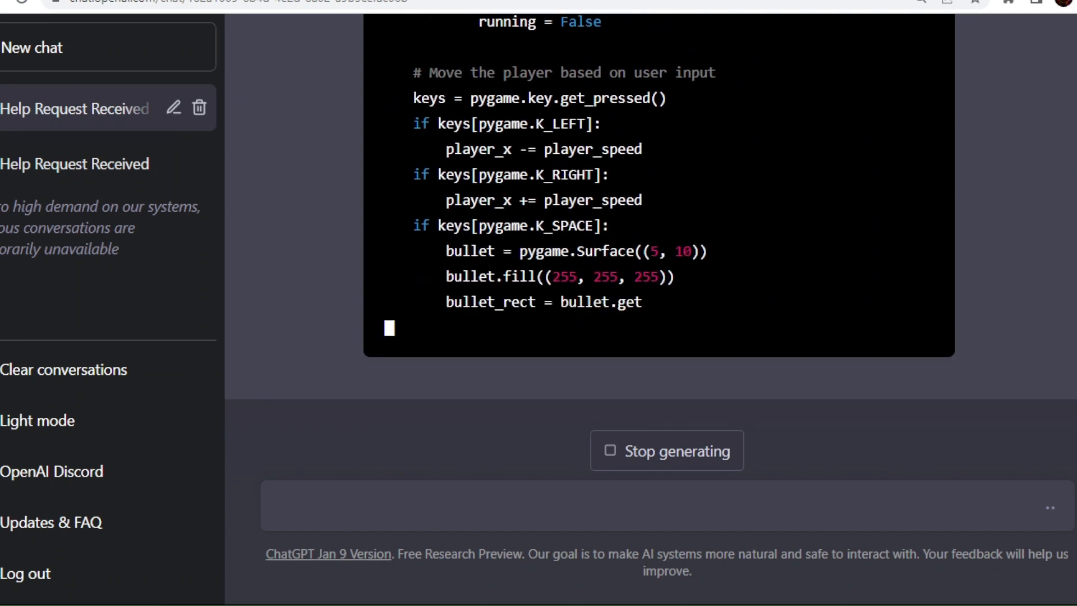
{"action": "type", "text": "continue the code"}
{"action": "key", "text": "Return"}
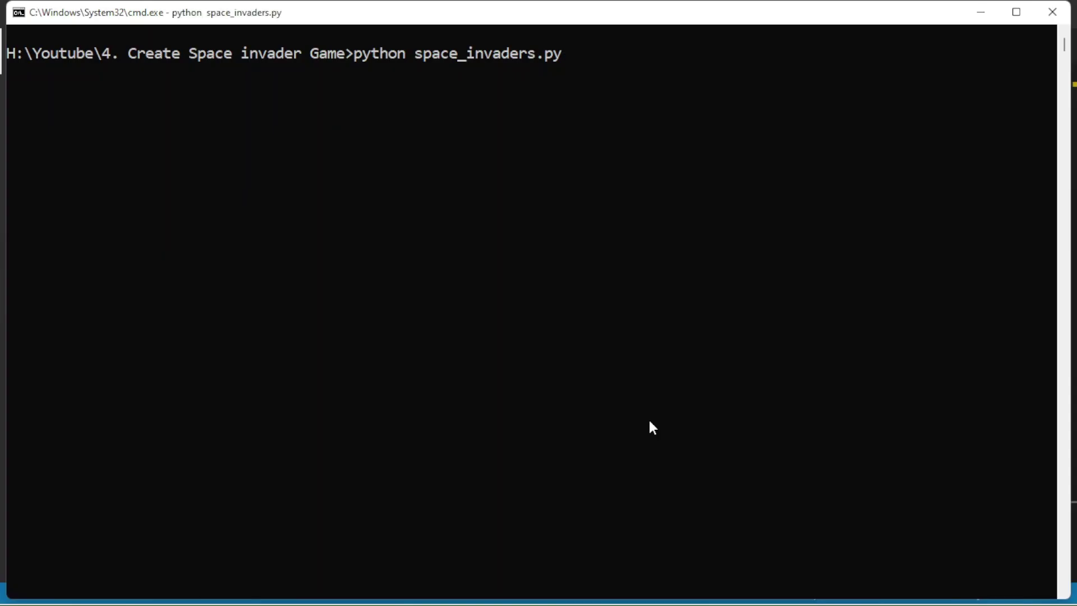
Run python space_invaders.py, move left while firing, then launch the game again.
{"action": "key", "text": "Return"}
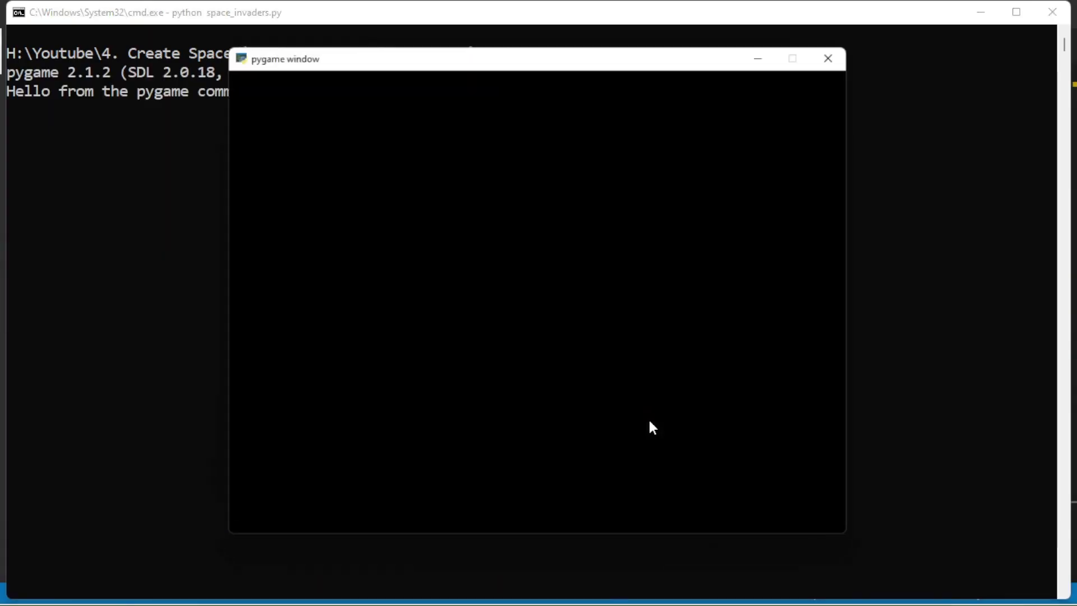
{"action": "key", "text": "Left"}
{"action": "key", "text": "space"}
{"action": "key", "text": "Left"}
{"action": "key", "text": "space"}
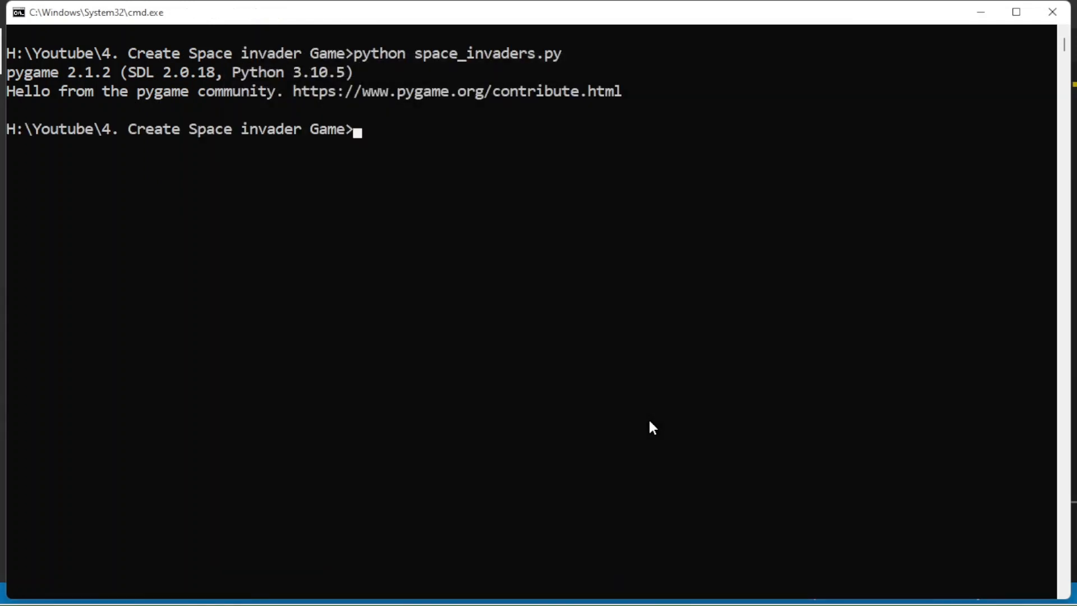
{"action": "type", "text": "python space_invaders.py"}
{"action": "key", "text": "Return"}
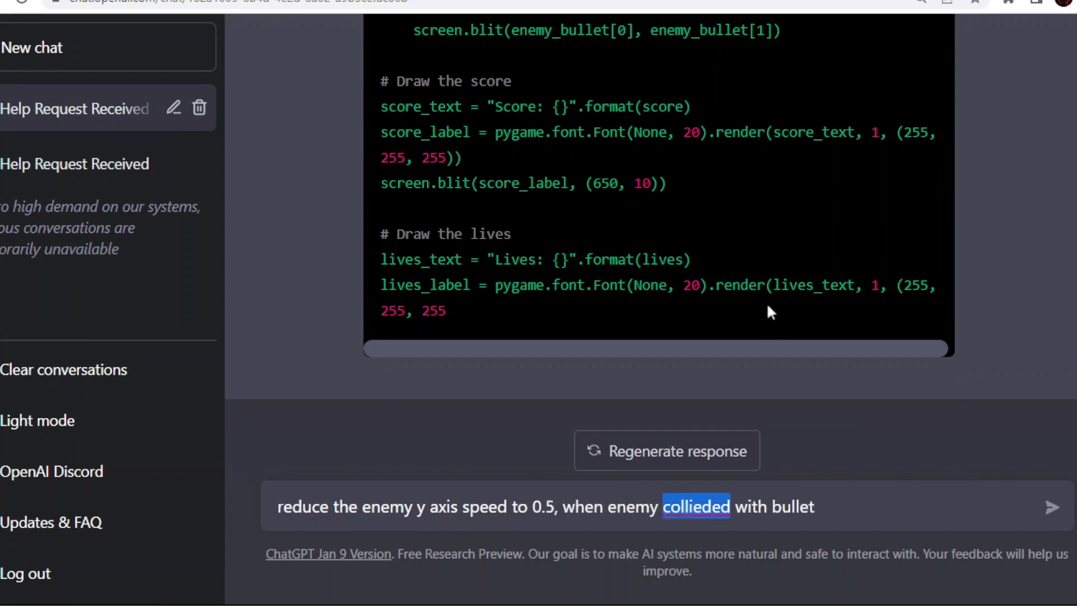
{"action": "type", "text": "collided"}
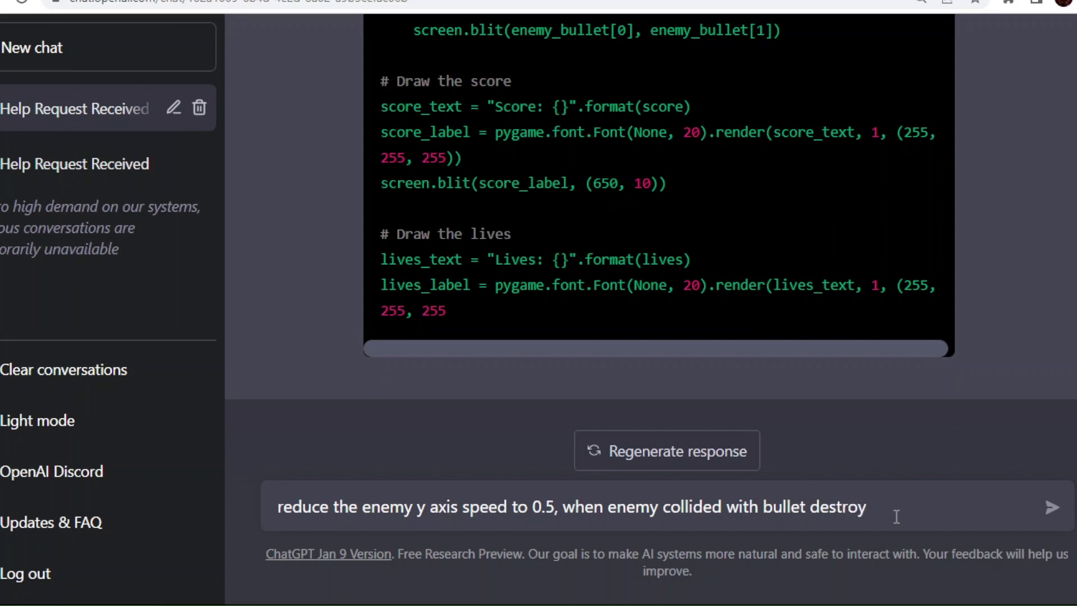
{"action": "type", "text": "reate new enemy,  remove the enemy firing ability"}
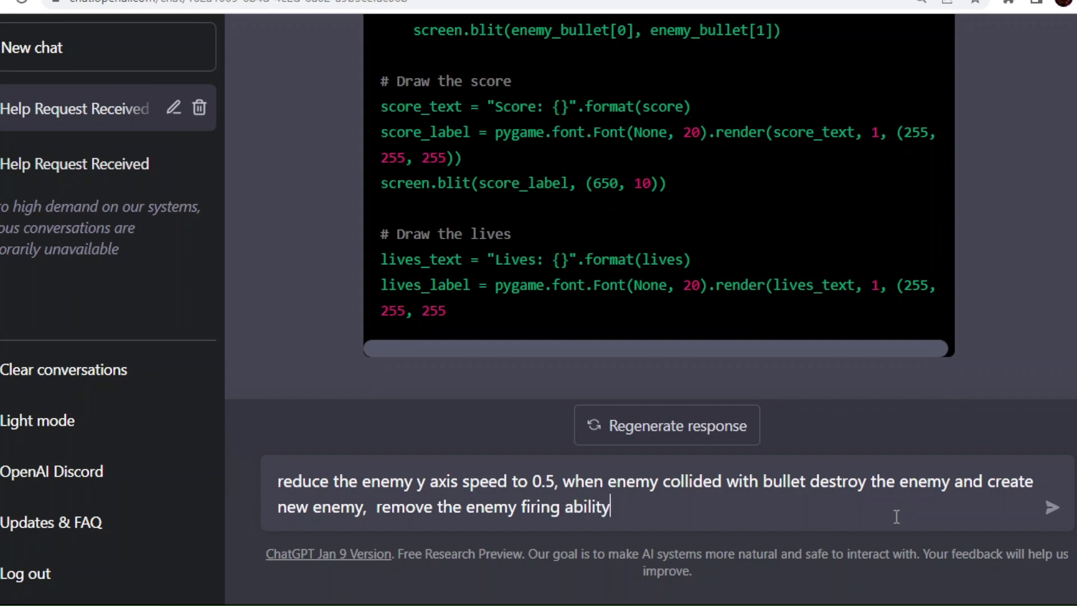
{"action": "type", "text": "from"}
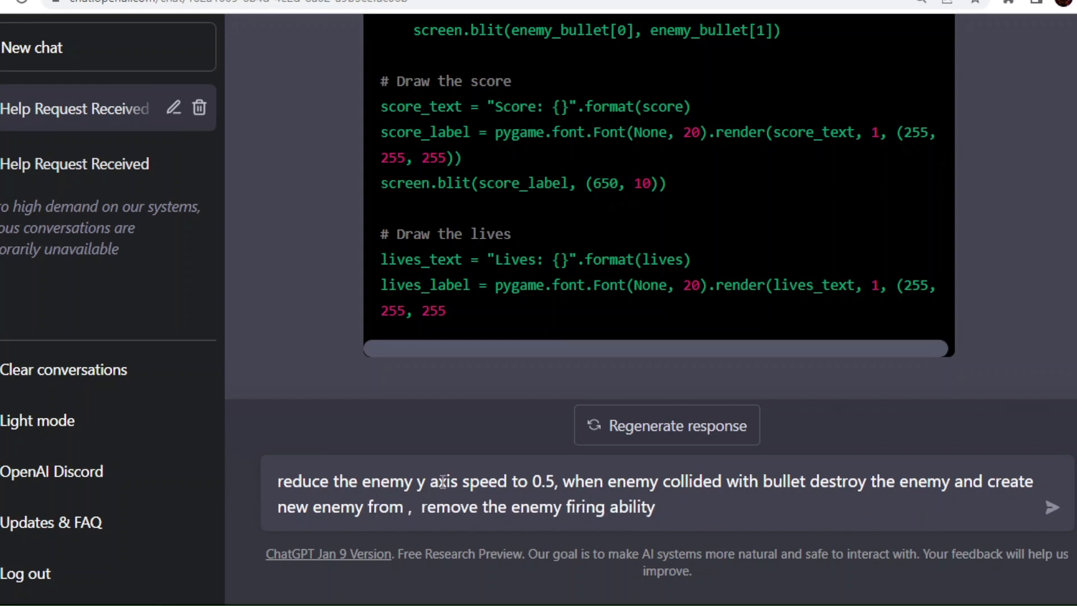
Remove the stray word and send the slower-enemy, top-respawn, no-enemy-fire request.
{"action": "key", "text": "BackSpace"}
{"action": "key", "text": "BackSpace"}
{"action": "key", "text": "BackSpace"}
{"action": "type", "text": "at the top"}
{"action": "key", "text": "Return"}
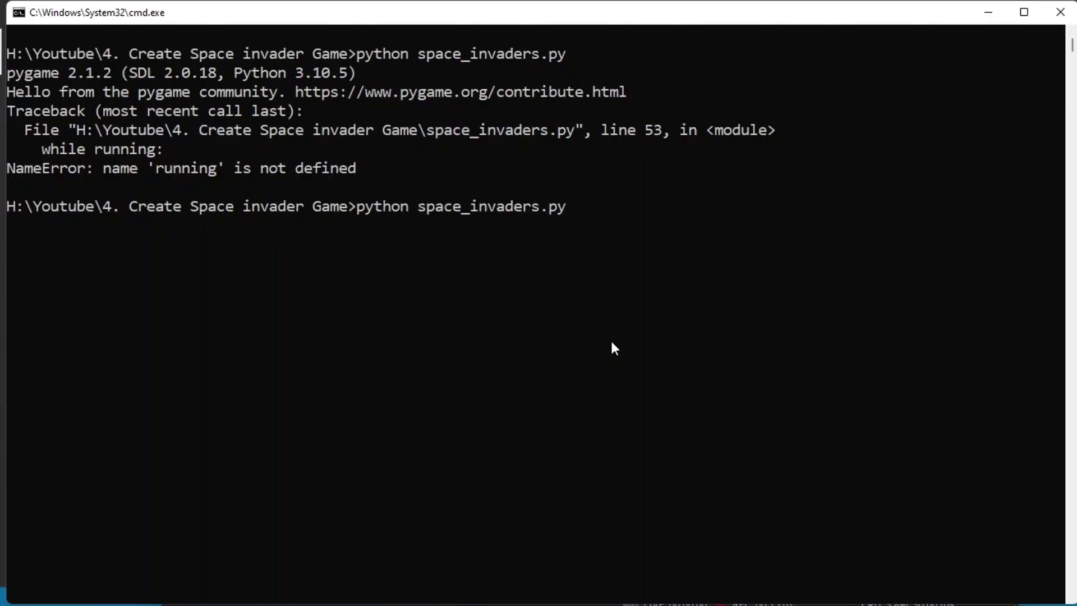
Rerun space_invaders.py and sweep the ship right to the edge while firing.
{"action": "key", "text": "Return"}
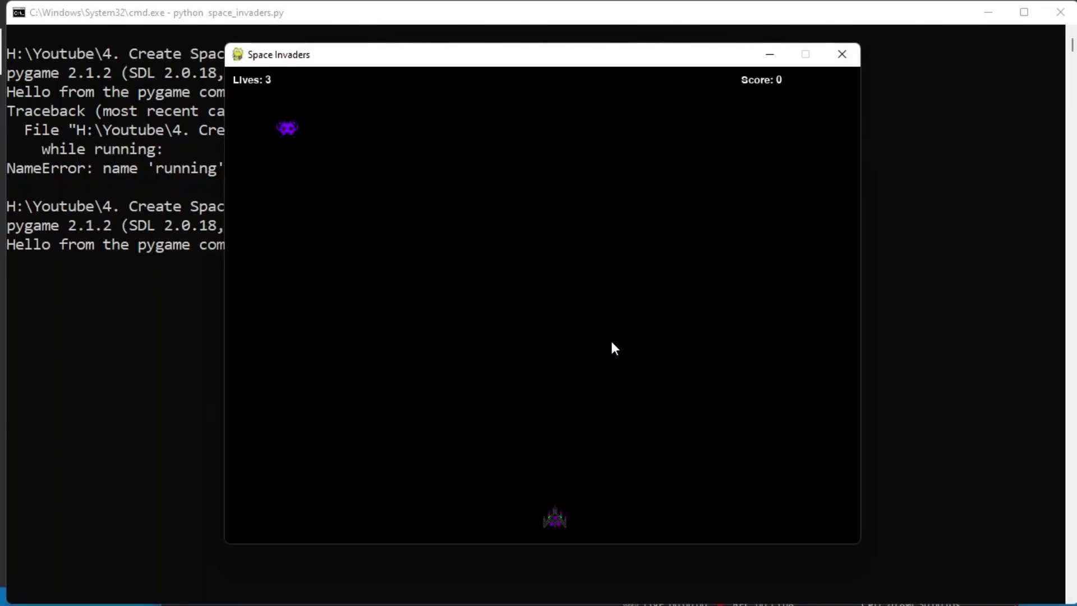
{"action": "key", "text": "Left"}
{"action": "key", "text": "Left"}
{"action": "key", "text": "space"}
{"action": "key", "text": "space"}
{"action": "key", "text": "Right"}
{"action": "key", "text": "space"}
{"action": "key", "text": "space"}
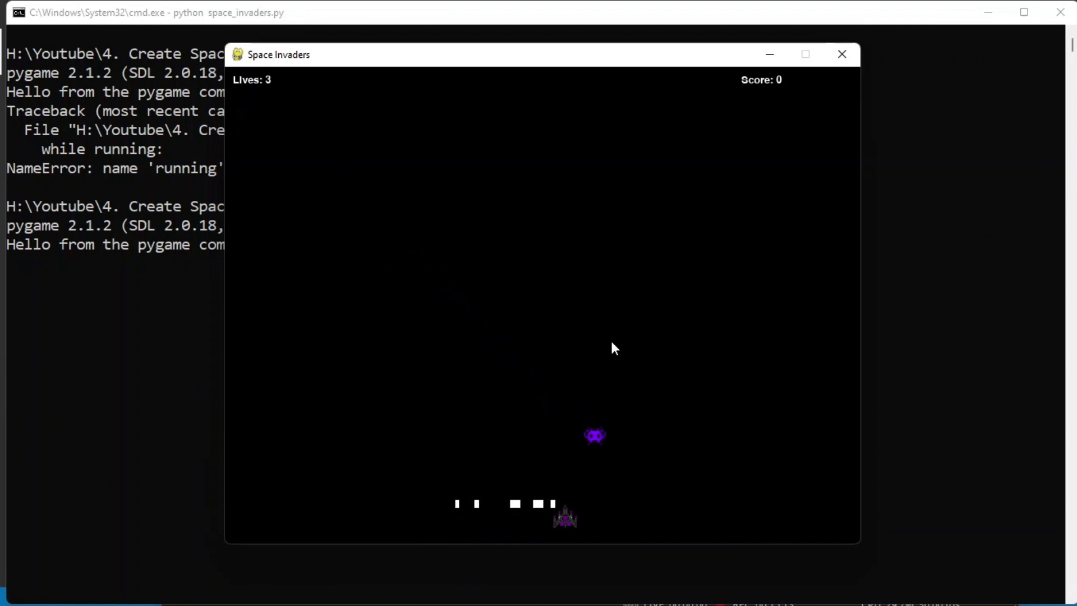
{"action": "key", "text": "Right"}
{"action": "key", "text": "space"}
{"action": "key", "text": "Right"}
{"action": "key", "text": "Right"}
{"action": "key", "text": "space"}
{"action": "key", "text": "Right"}
{"action": "key", "text": "space"}
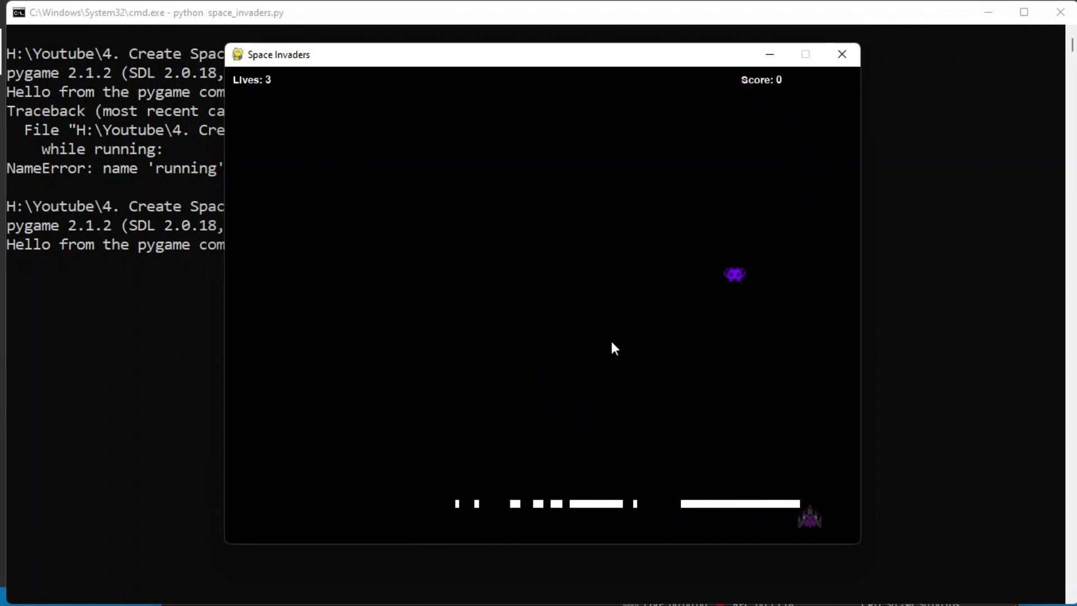
{"action": "key", "text": "Right"}
{"action": "key", "text": "space"}
{"action": "key", "text": "Left"}
{"action": "key", "text": "space"}
{"action": "key", "text": "Left"}
{"action": "key", "text": "space"}
Move the ship back left while shooting to hit the respawning enemy.
{"action": "key", "text": "Left"}
{"action": "key", "text": "space"}
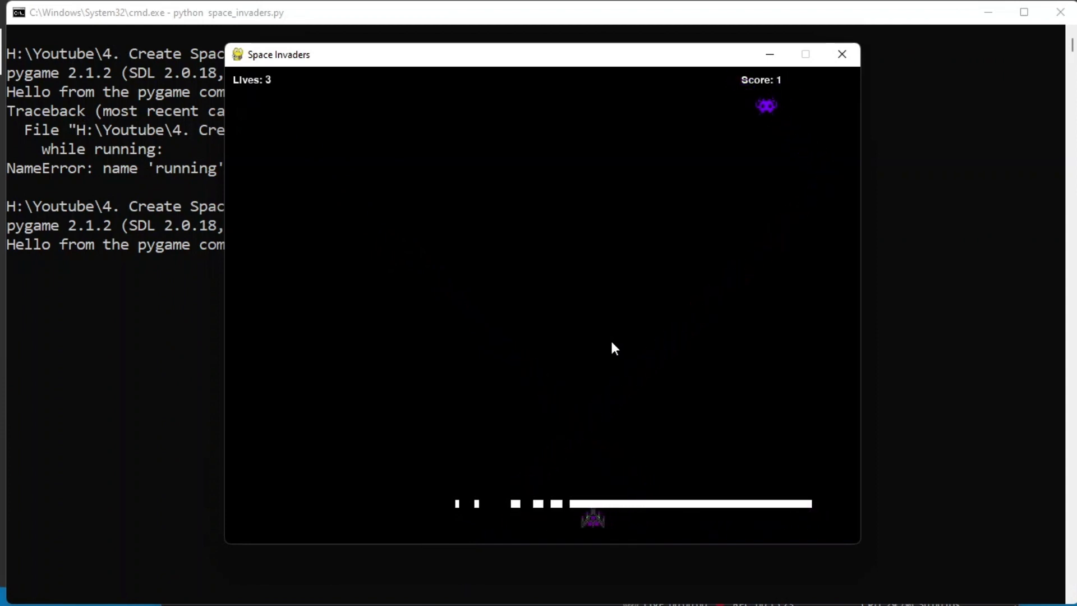
{"action": "key", "text": "Left"}
{"action": "key", "text": "space"}
{"action": "key", "text": "Left"}
{"action": "key", "text": "space"}
{"action": "key", "text": "Left"}
{"action": "key", "text": "space"}
{"action": "key", "text": "Left"}
{"action": "key", "text": "space"}
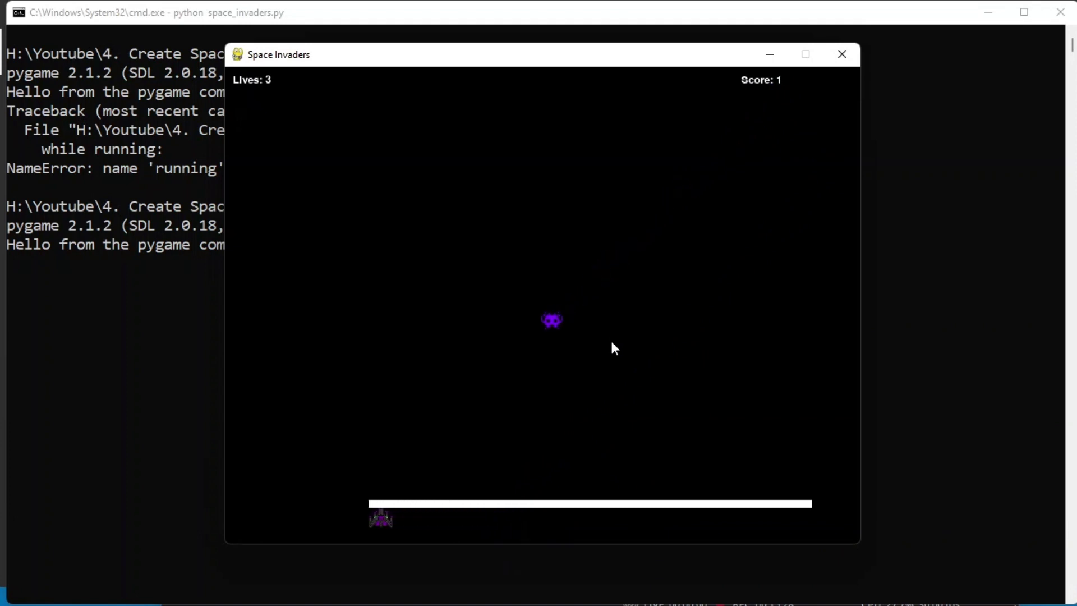
{"action": "key", "text": "Left"}
{"action": "key", "text": "Left"}
{"action": "key", "text": "space"}
{"action": "key", "text": "Left"}
{"action": "key", "text": "space"}
Steer right and shoot until the score reaches 2, then close the game window.
{"action": "key", "text": "Left"}
{"action": "key", "text": "space"}
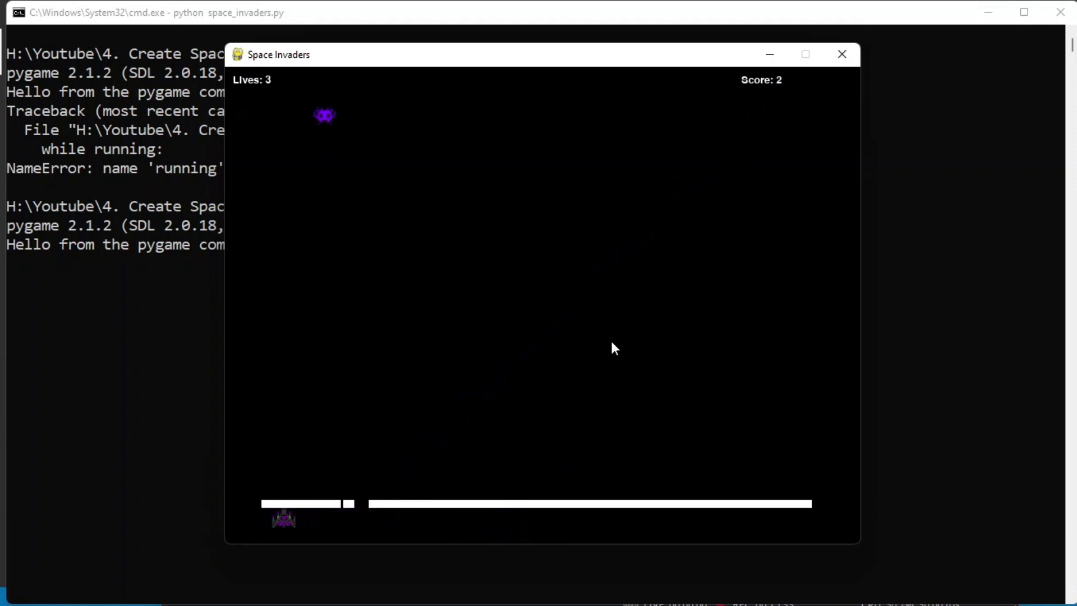
{"action": "key", "text": "Left"}
{"action": "key", "text": "space"}
{"action": "key", "text": "Right"}
{"action": "key", "text": "space"}
{"action": "key", "text": "Right"}
{"action": "key", "text": "space"}
{"action": "key", "text": "Right"}
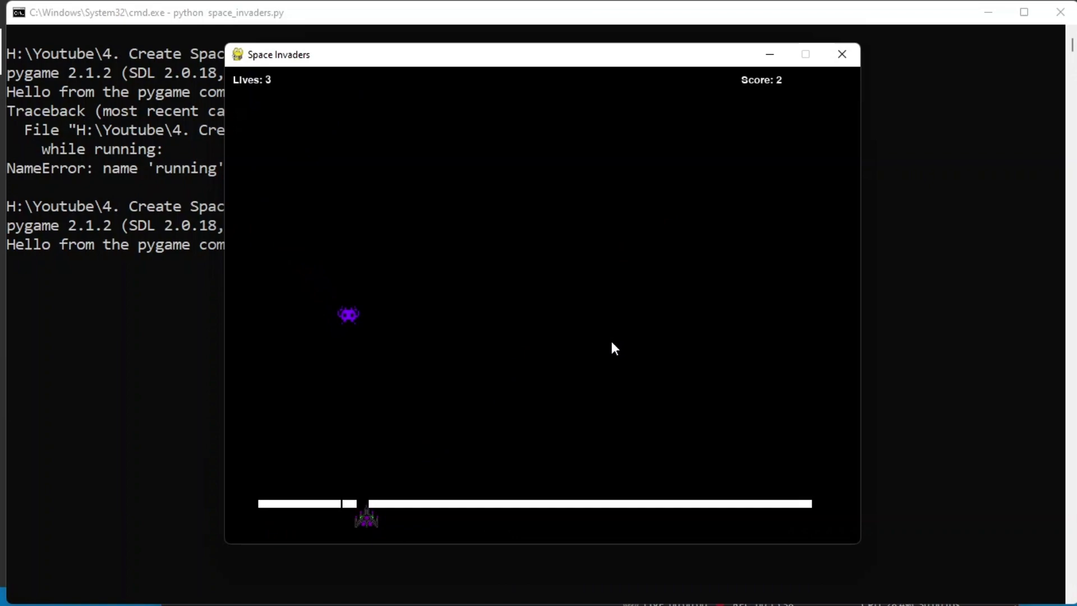
{"action": "left_click", "coordinate": [841, 54]}
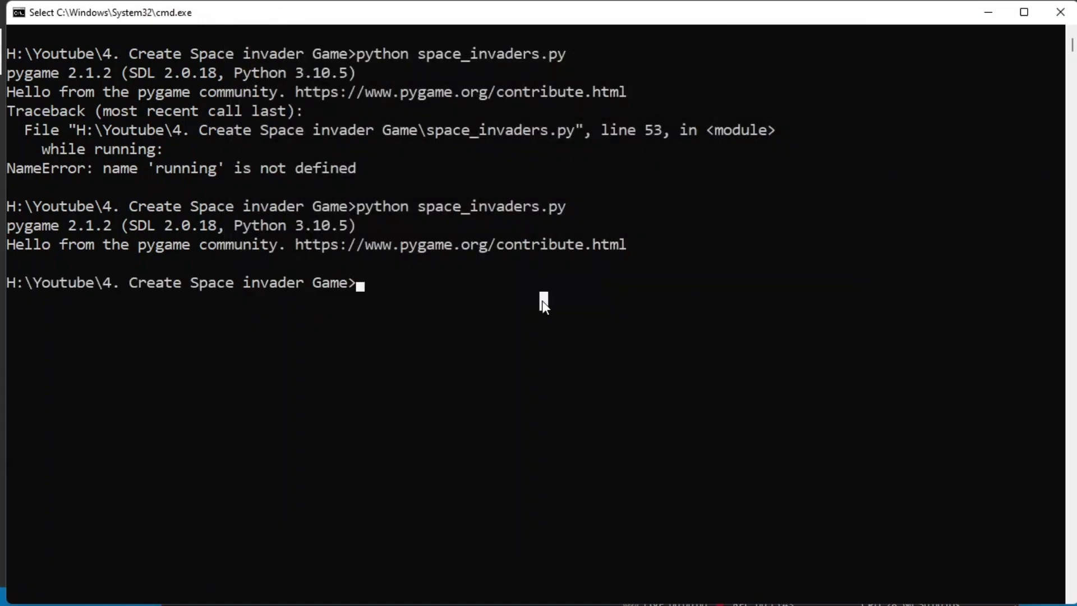
Switch to ChatGPT and fix a missing word in the y-axis bullet image request.
{"action": "key", "text": "alt+Tab"}
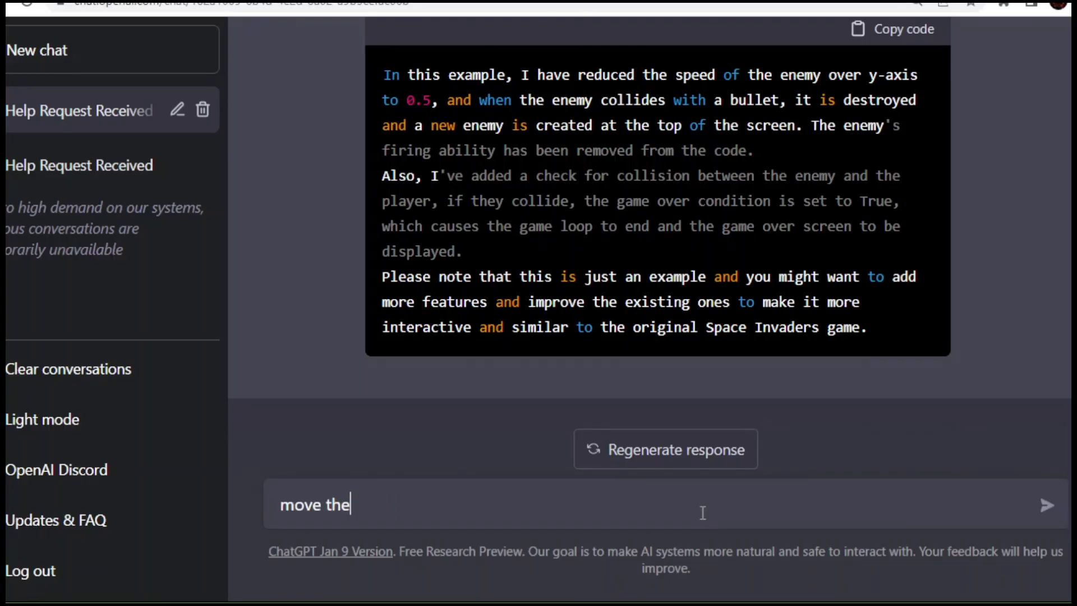
{"action": "type", "text": "llet over y axis and use a image"}
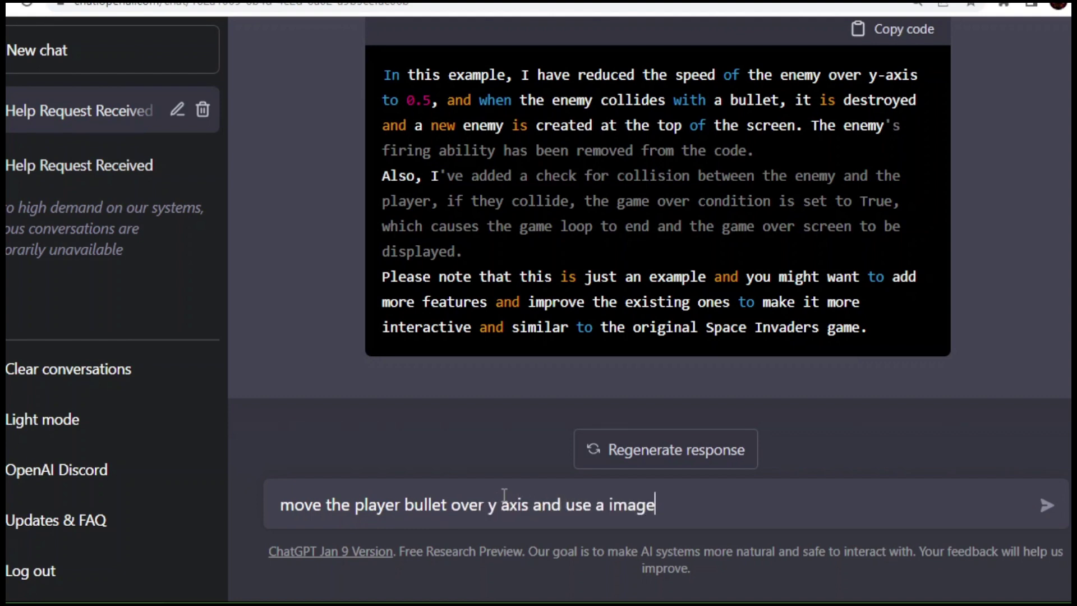
{"action": "left_click", "coordinate": [607, 504]}
{"action": "type", "text": "bullet image for a bullet"}
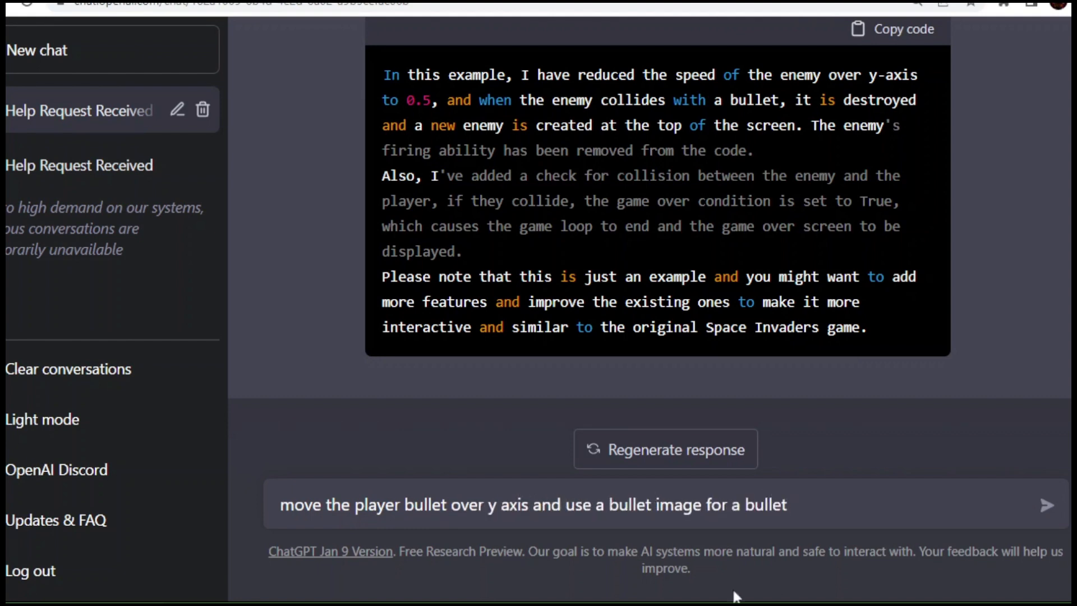
{"action": "type", "text": " and reduce player life if enemy coll"}
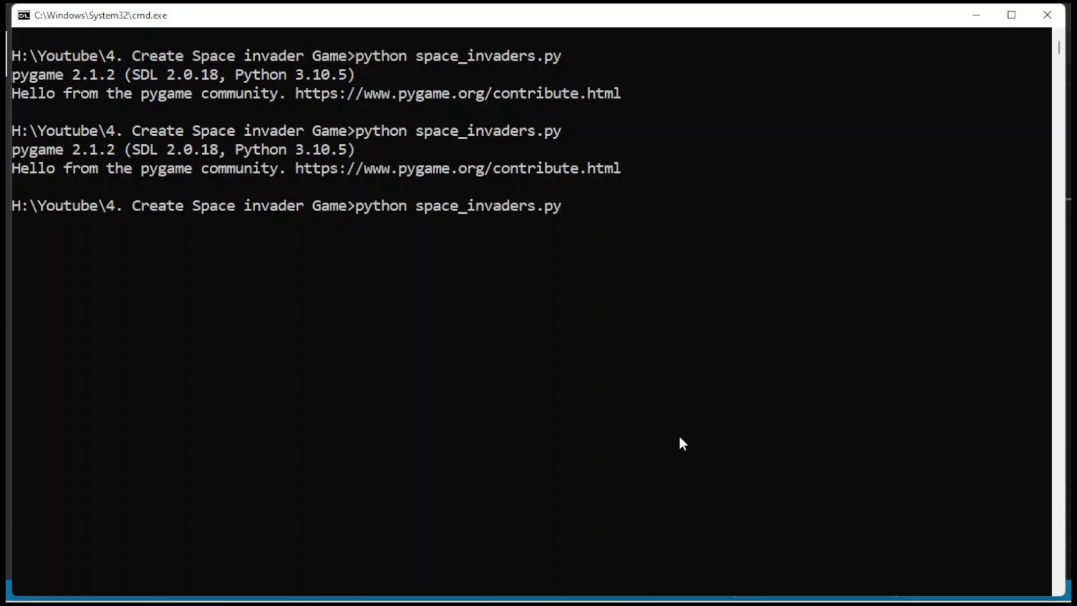
Rerun the game with the new bullet images and fire at the enemy.
{"action": "key", "text": "Return"}
{"action": "key", "text": "space"}
{"action": "key", "text": "Right"}
{"action": "key", "text": "space"}
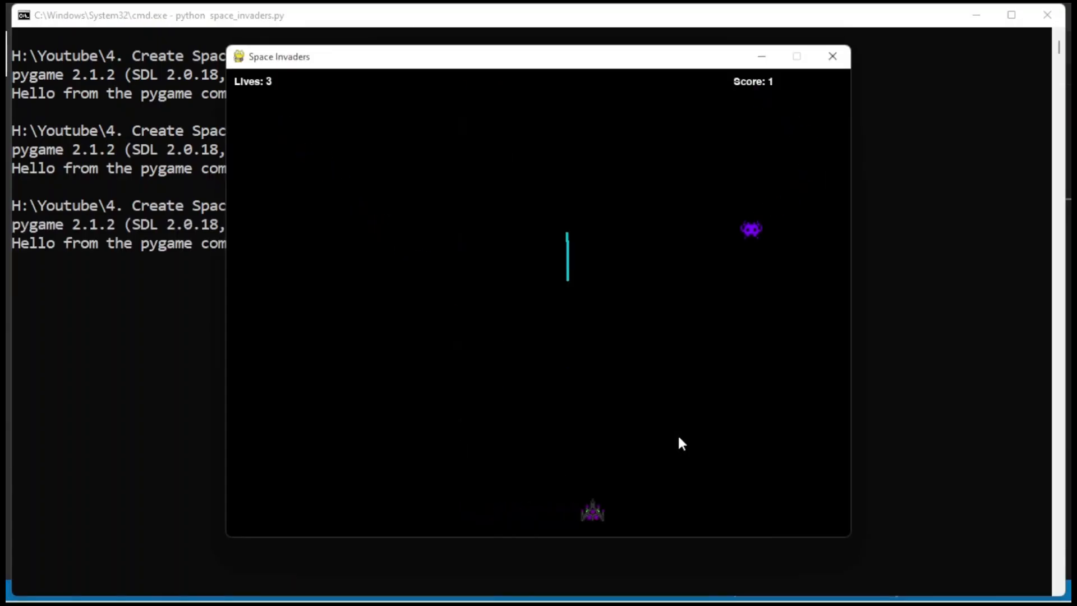
{"action": "key", "text": "Left"}
{"action": "key", "text": "Right"}
{"action": "key", "text": "space"}
{"action": "key", "text": "space"}
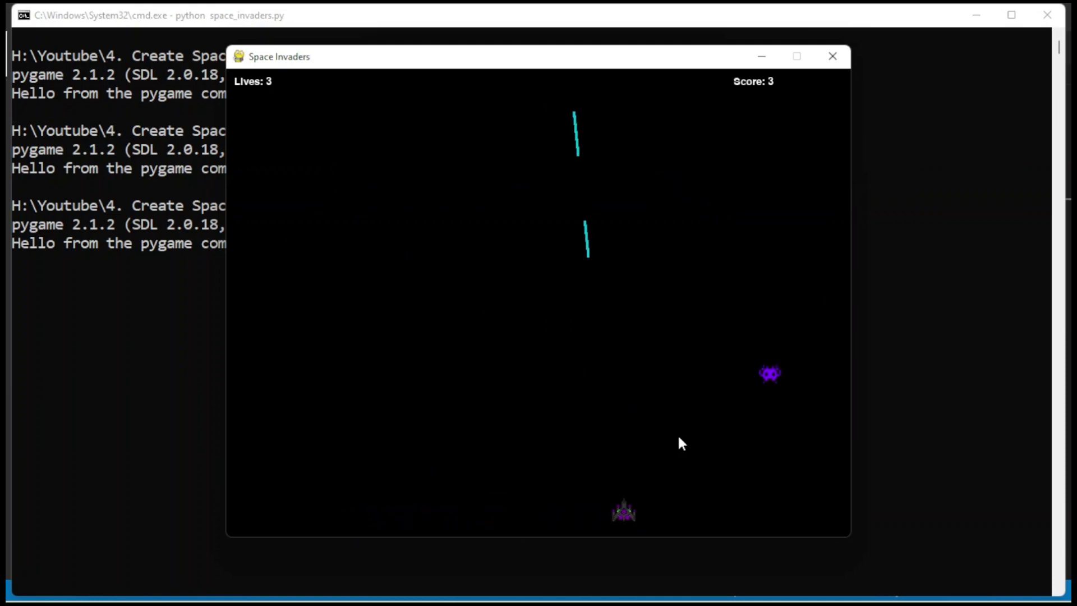
{"action": "key", "text": "Left"}
{"action": "key", "text": "space"}
Steer along the bottom shooting enemies until every life is lost and Game Over.
{"action": "key", "text": "Left"}
{"action": "key", "text": "Right"}
{"action": "key", "text": "space"}
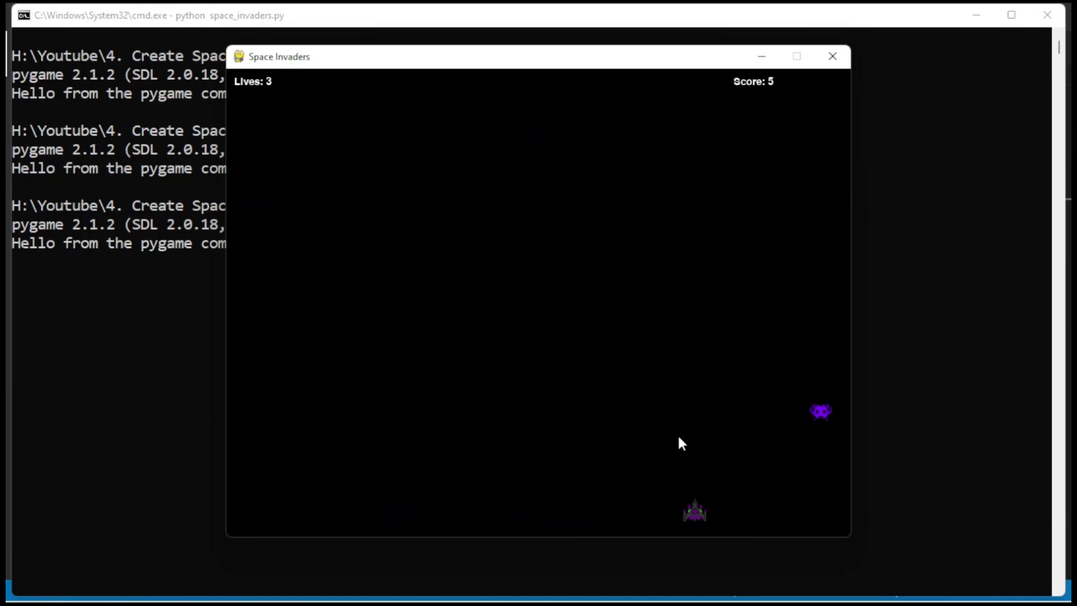
{"action": "key", "text": "Left"}
{"action": "key", "text": "Left"}
{"action": "key", "text": "Left"}
{"action": "key", "text": "Right"}
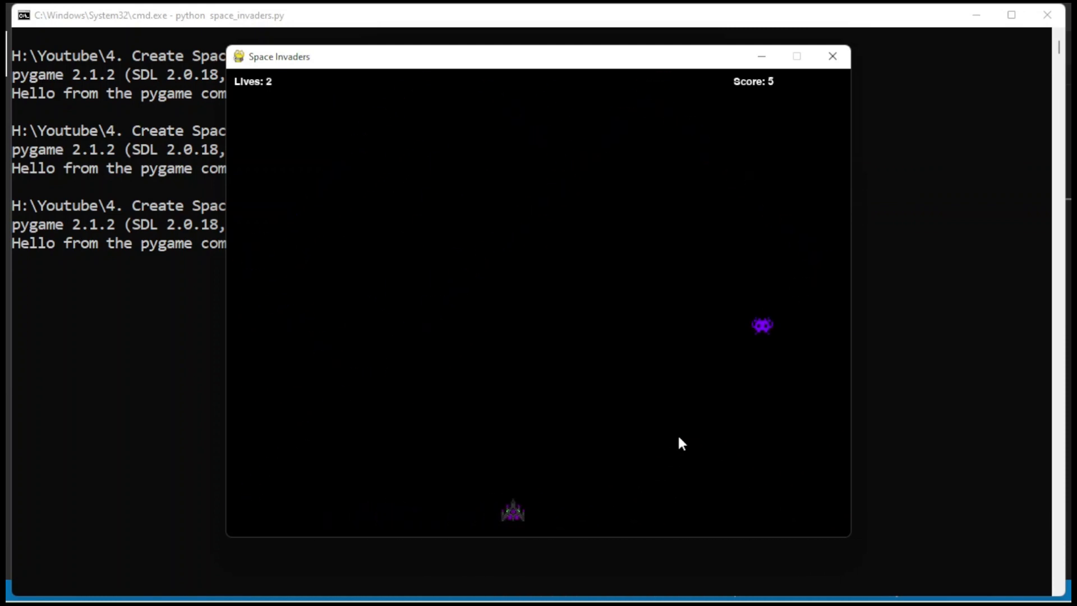
{"action": "key", "text": "Right"}
{"action": "key", "text": "Left"}
{"action": "key", "text": "space"}
{"action": "key", "text": "Right"}
{"action": "key", "text": "Left"}
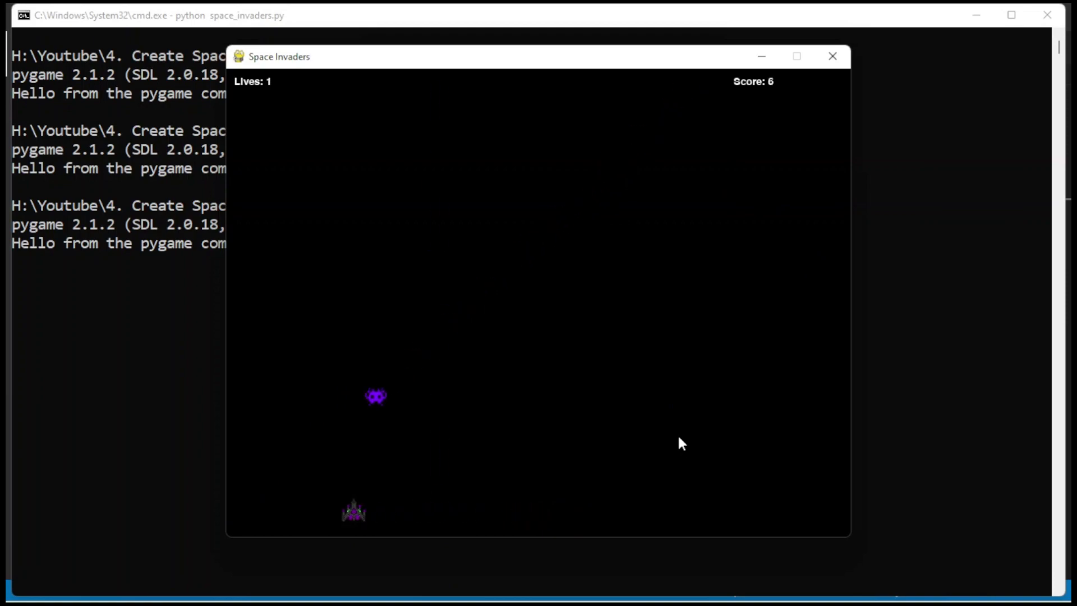
{"action": "key", "text": "Left"}
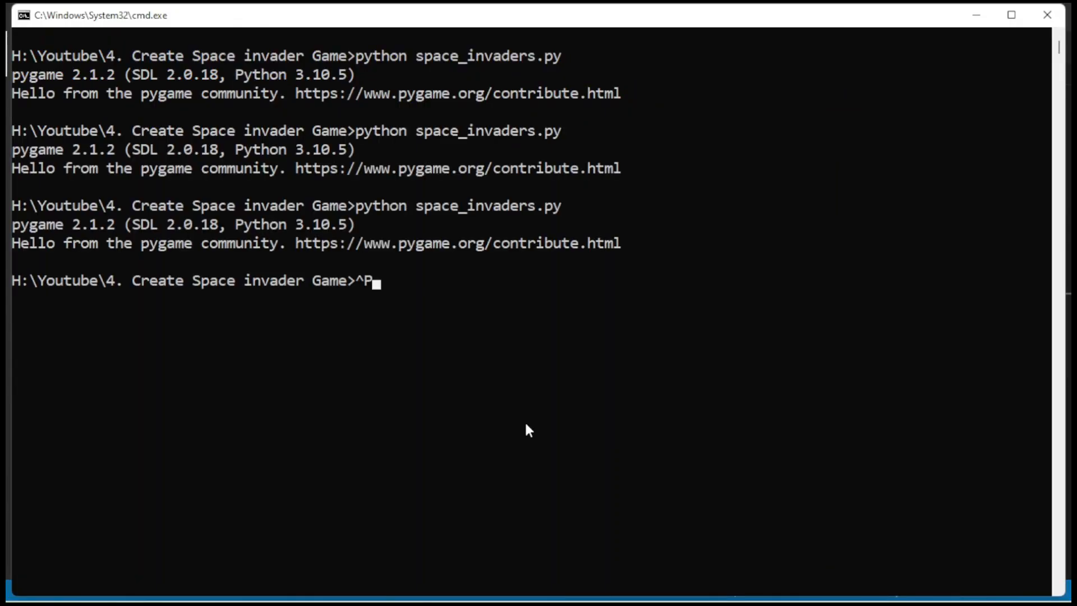
Rerun the game, move and fire to reach score 4, then close the window.
{"action": "key", "text": "Up"}
{"action": "key", "text": "Return"}
{"action": "key", "text": "space"}
{"action": "key", "text": "Left"}
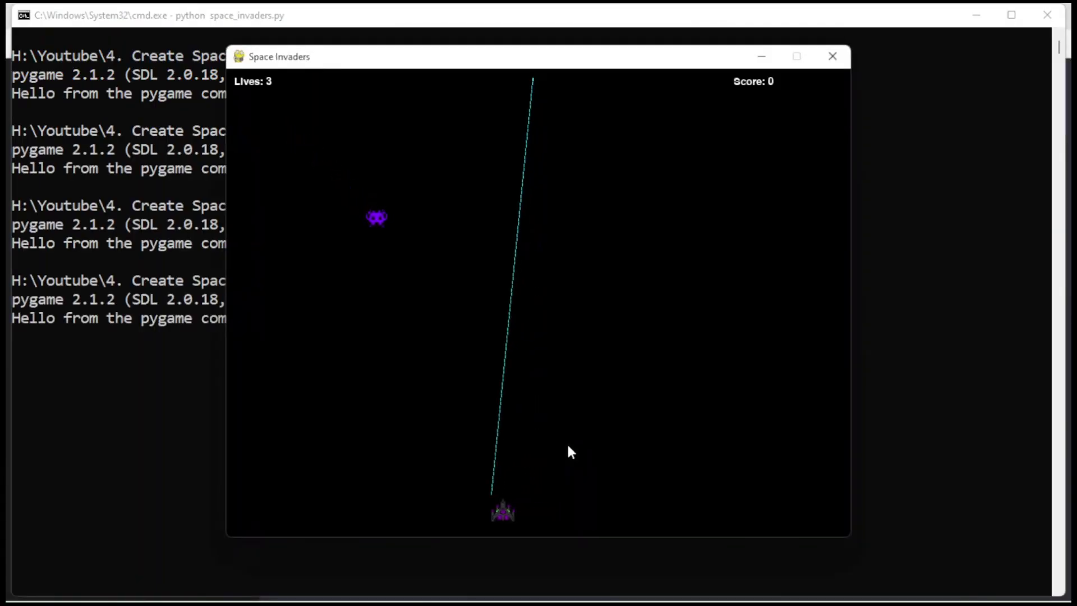
{"action": "key", "text": "Left"}
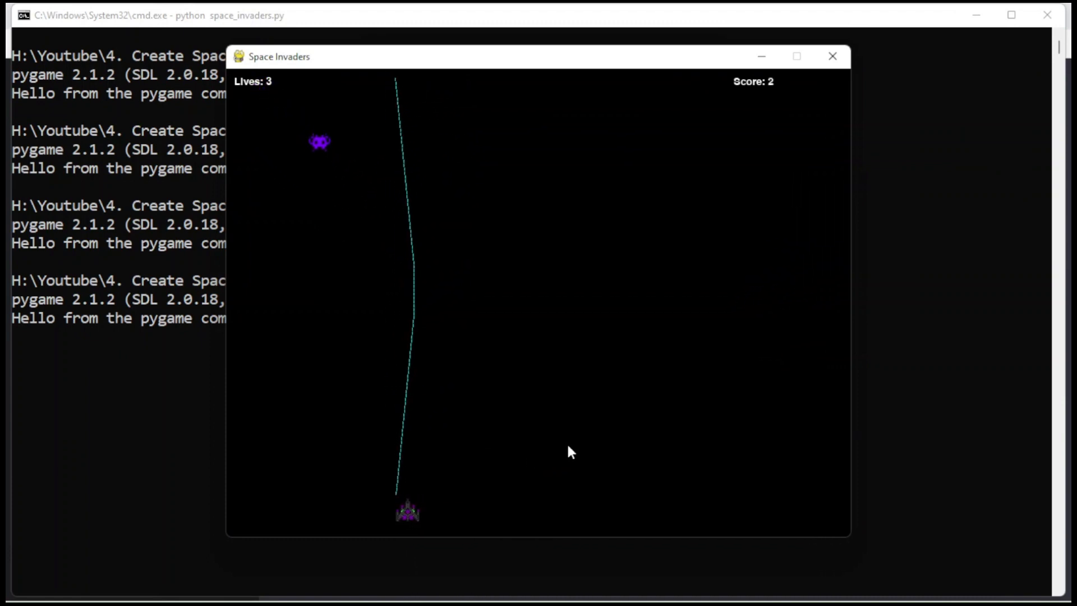
{"action": "key", "text": "Left"}
{"action": "key", "text": "Right"}
{"action": "key", "text": "Right"}
{"action": "key", "text": "Right"}
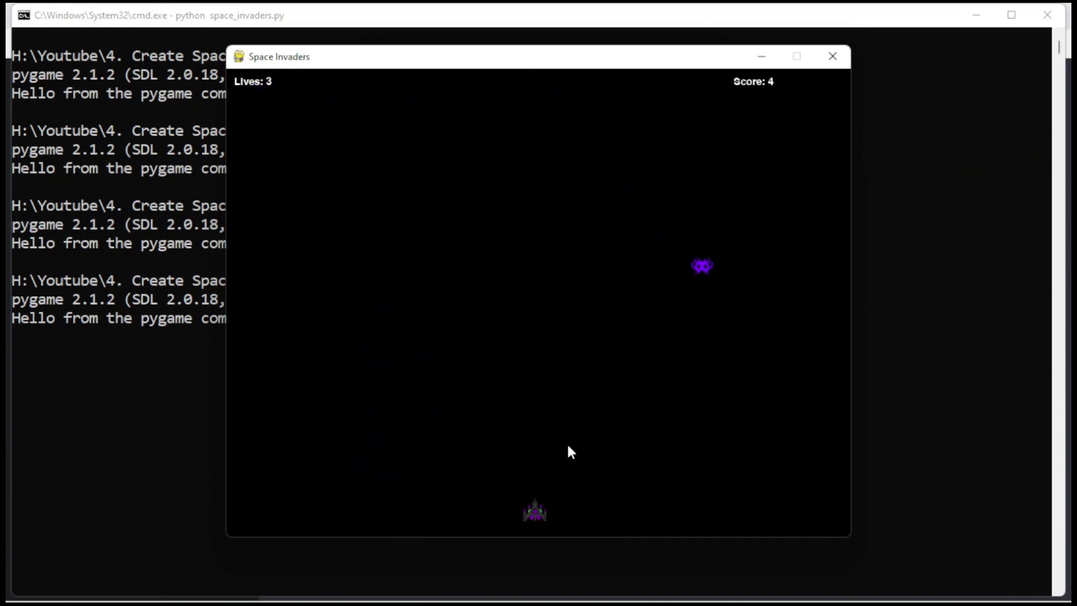
{"action": "left_click", "coordinate": [831, 56]}
In VS Code clear the bullet_firing_rate reset value 1 on line 80 and save the script.
{"action": "key", "text": "alt+Tab"}
{"action": "scroll", "coordinate": [738, 251], "scroll_direction": "up", "scroll_amount": 8}
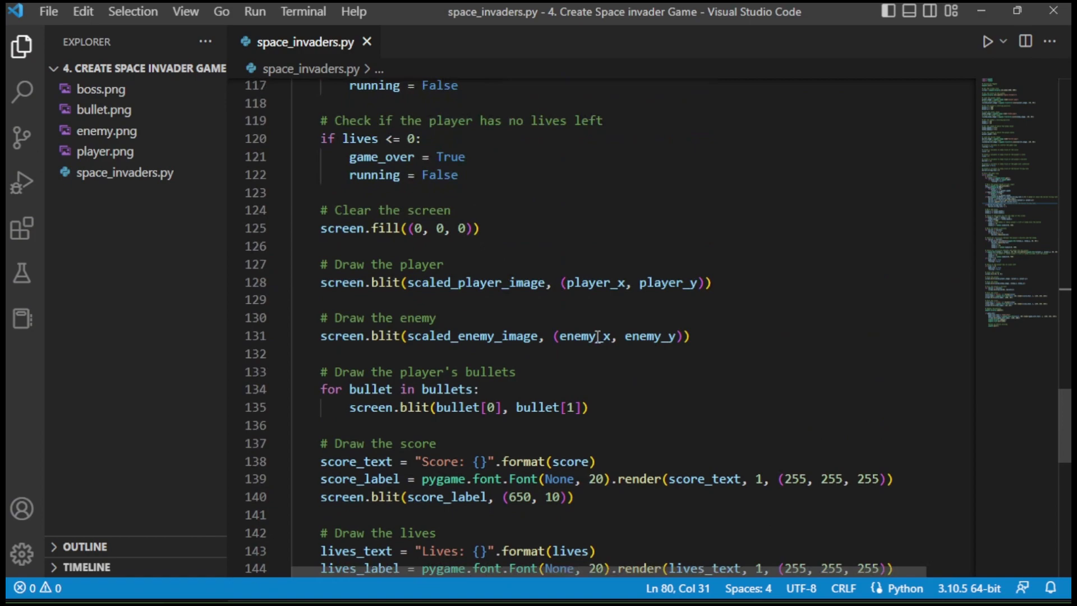
{"action": "scroll", "coordinate": [589, 295], "scroll_direction": "up", "scroll_amount": 5}
{"action": "scroll", "coordinate": [522, 295], "scroll_direction": "up", "scroll_amount": 5}
{"action": "scroll", "coordinate": [459, 349], "scroll_direction": "up", "scroll_amount": 2}
{"action": "scroll", "coordinate": [459, 350], "scroll_direction": "up", "scroll_amount": 2}
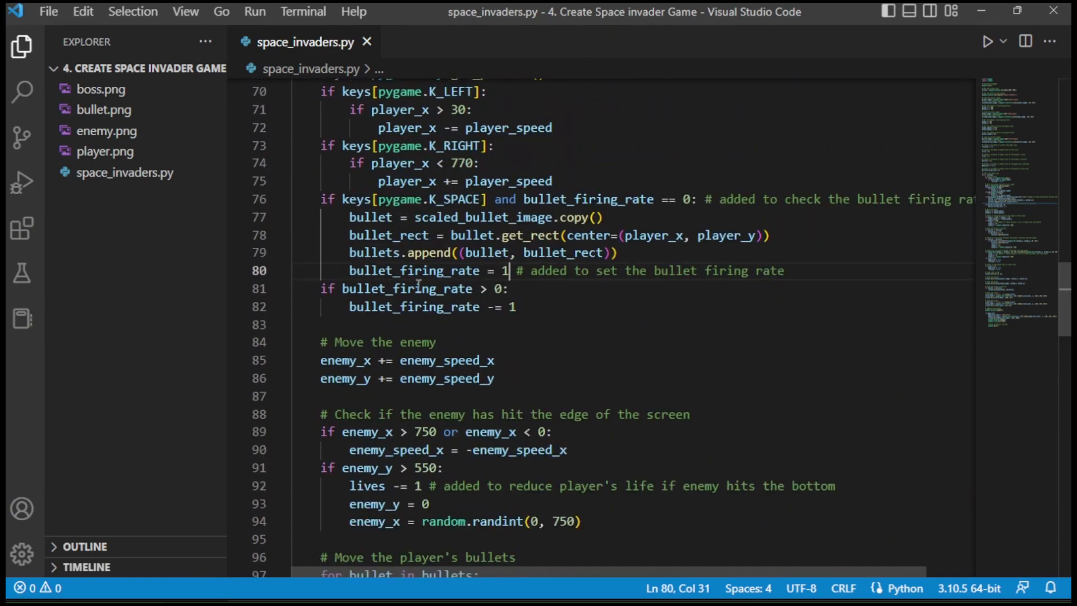
{"action": "left_click", "coordinate": [511, 270]}
{"action": "key", "text": "BackSpace"}
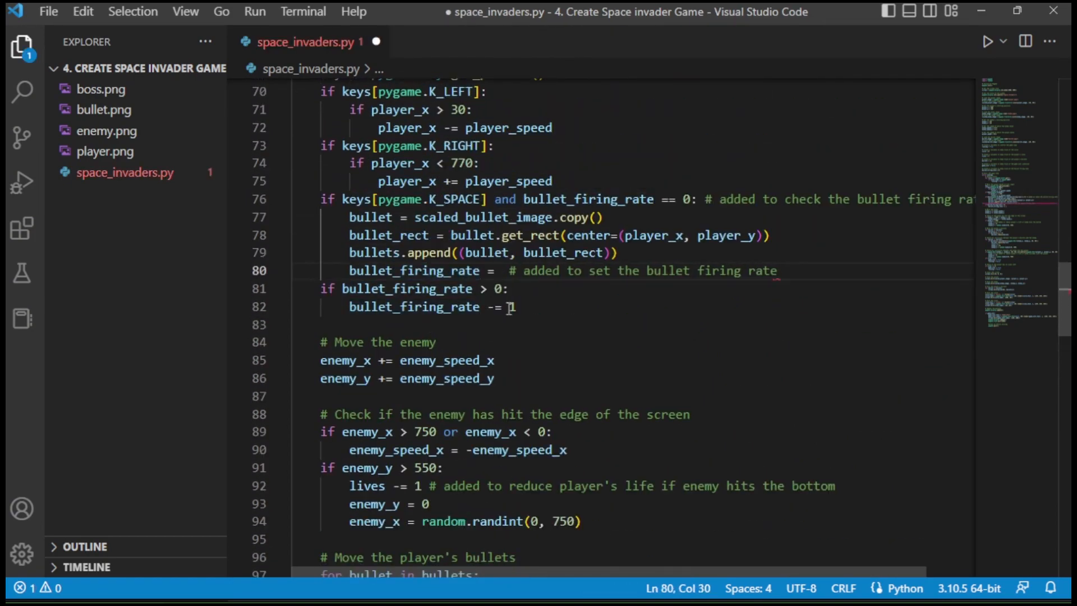
{"action": "type", "text": "50"}
{"action": "key", "text": "ctrl+s"}
Rerun the game from Command Prompt and shoot the enemy with the new firing rate.
{"action": "key", "text": "alt+Tab"}
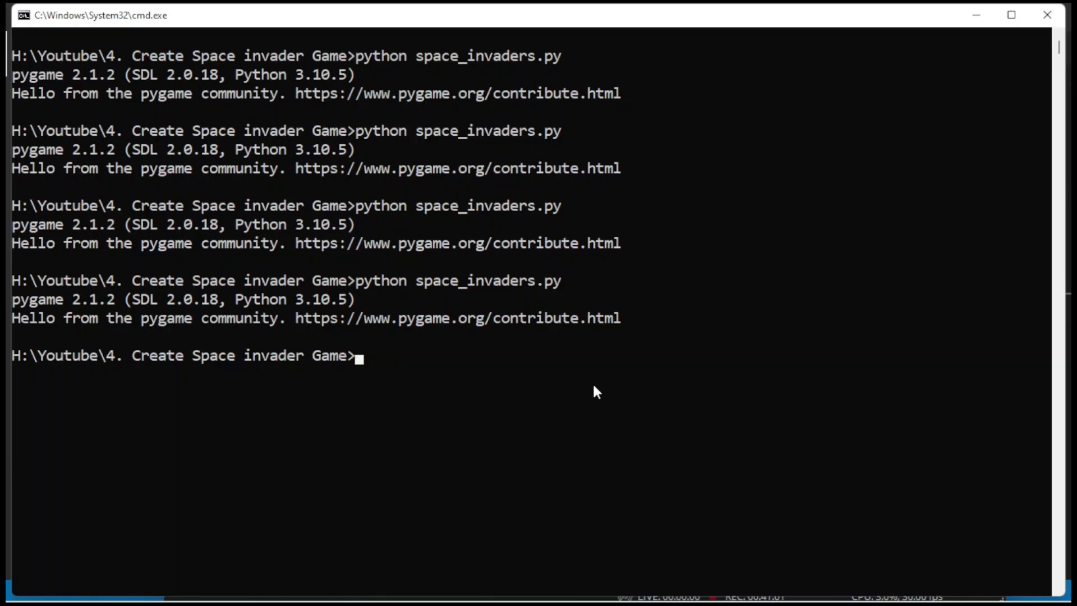
{"action": "key", "text": "Up"}
{"action": "key", "text": "Return"}
{"action": "key", "text": "Left"}
{"action": "key", "text": "space"}
{"action": "key", "text": "Right"}
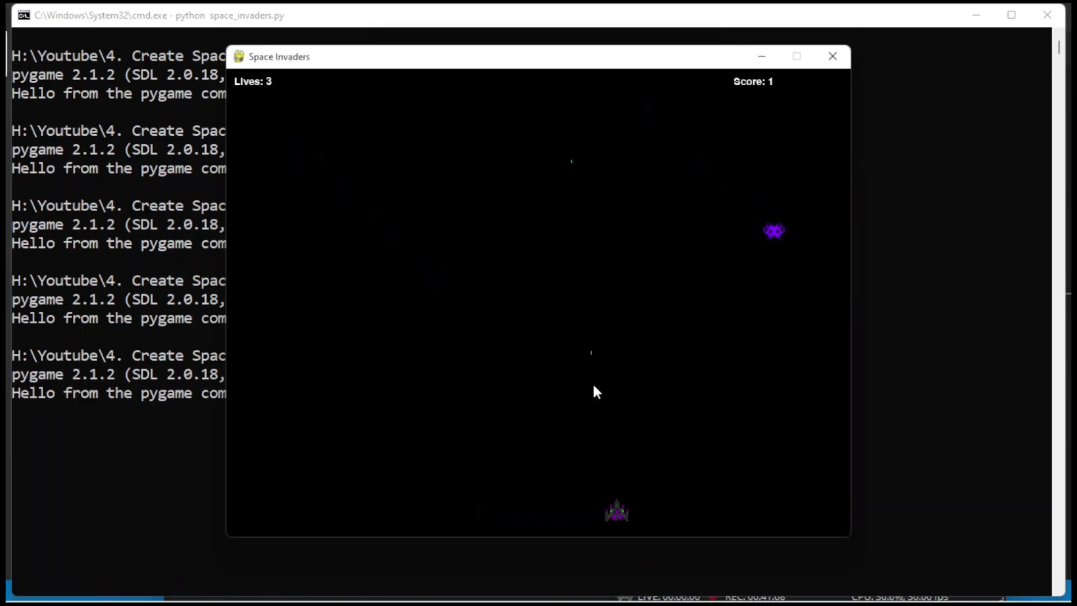
{"action": "key", "text": "space"}
{"action": "key", "text": "Left"}
{"action": "key", "text": "Left"}
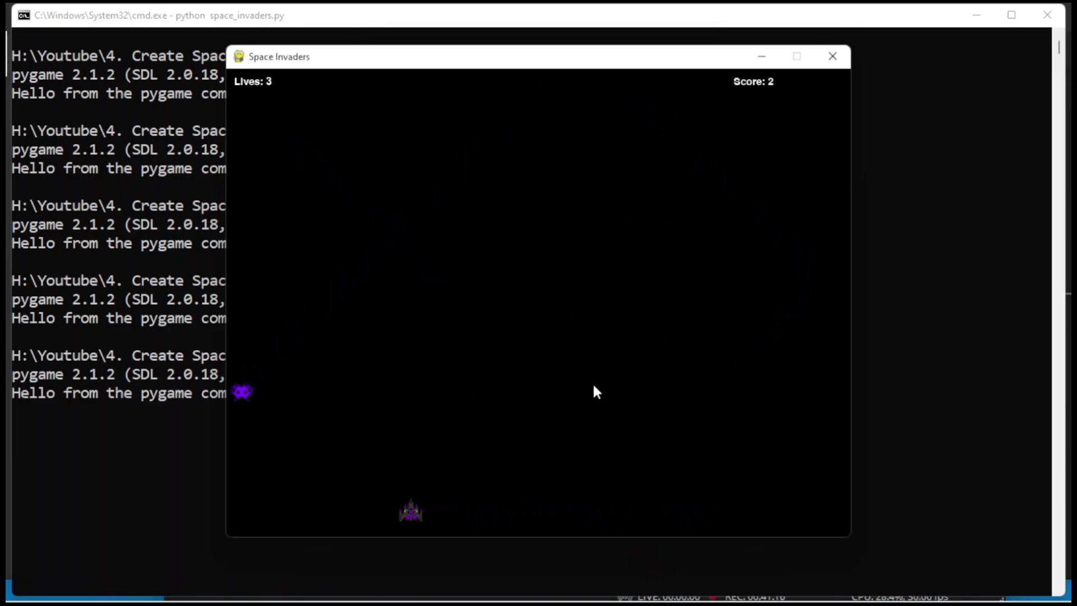
{"action": "key", "text": "space"}
{"action": "key", "text": "Right"}
{"action": "key", "text": "space"}
Steer under the enemies and shoot them down until the score reaches 7.
{"action": "key", "text": "Right"}
{"action": "key", "text": "space"}
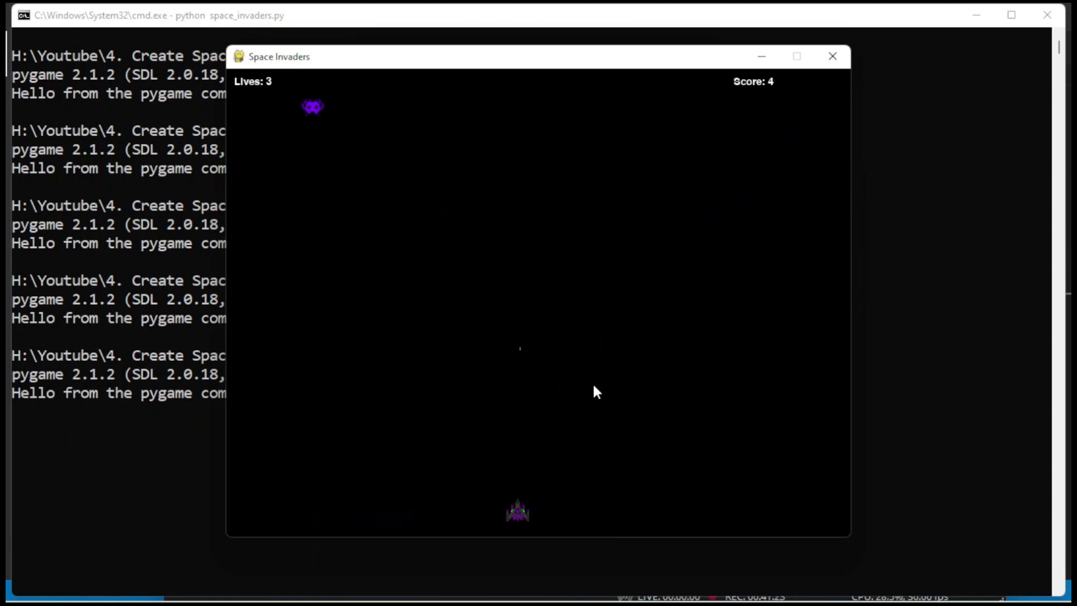
{"action": "key", "text": "Left"}
{"action": "key", "text": "Right"}
{"action": "key", "text": "Left"}
{"action": "key", "text": "Right"}
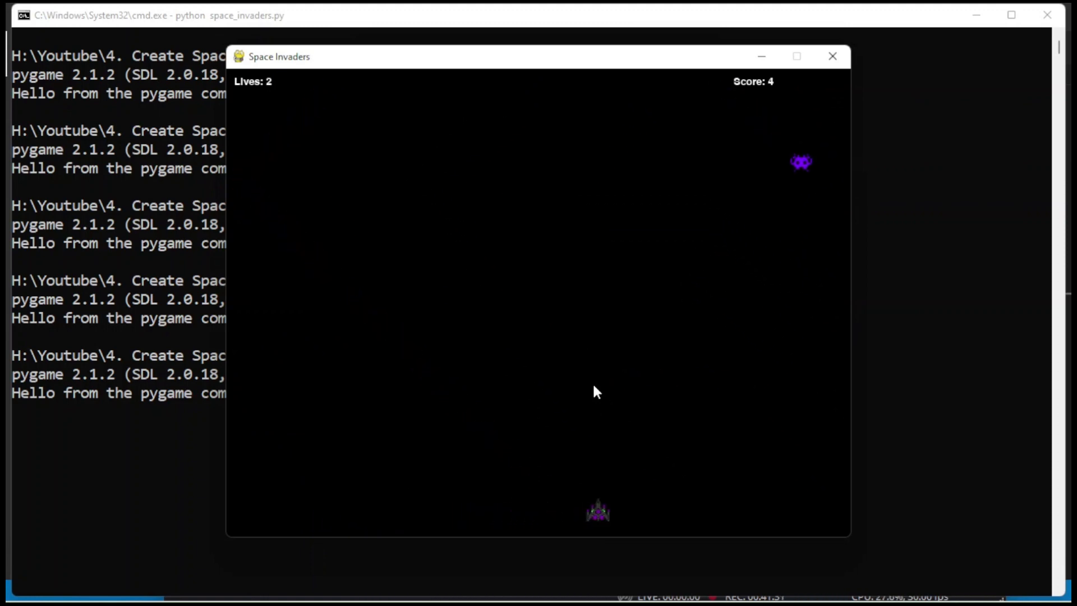
{"action": "key", "text": "space"}
{"action": "key", "text": "Left"}
{"action": "key", "text": "Right"}
{"action": "key", "text": "space"}
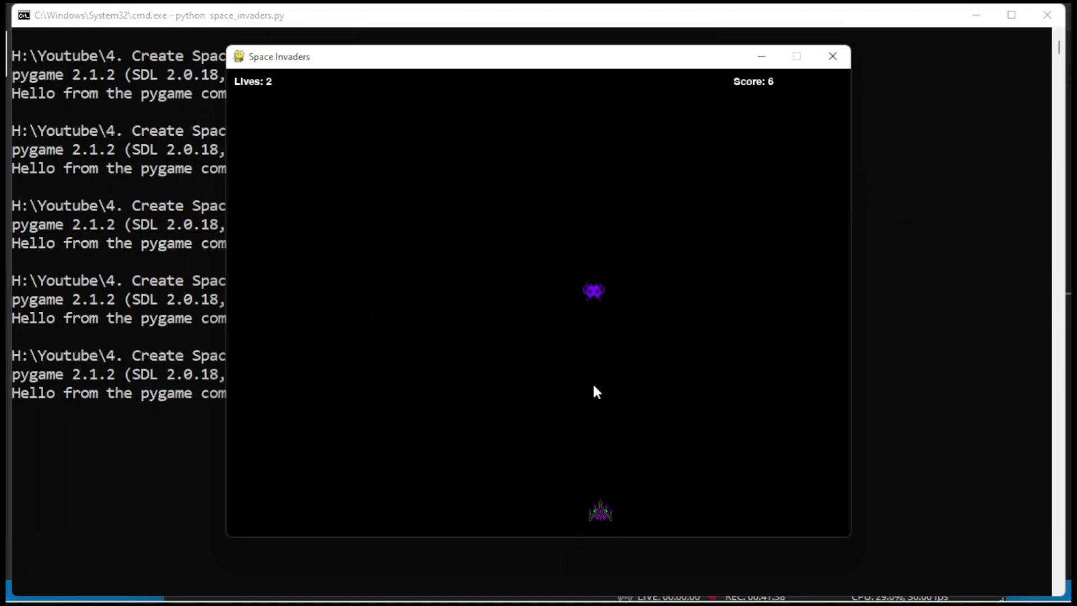
{"action": "key", "text": "Left"}
{"action": "key", "text": "Left"}
{"action": "key", "text": "Right"}
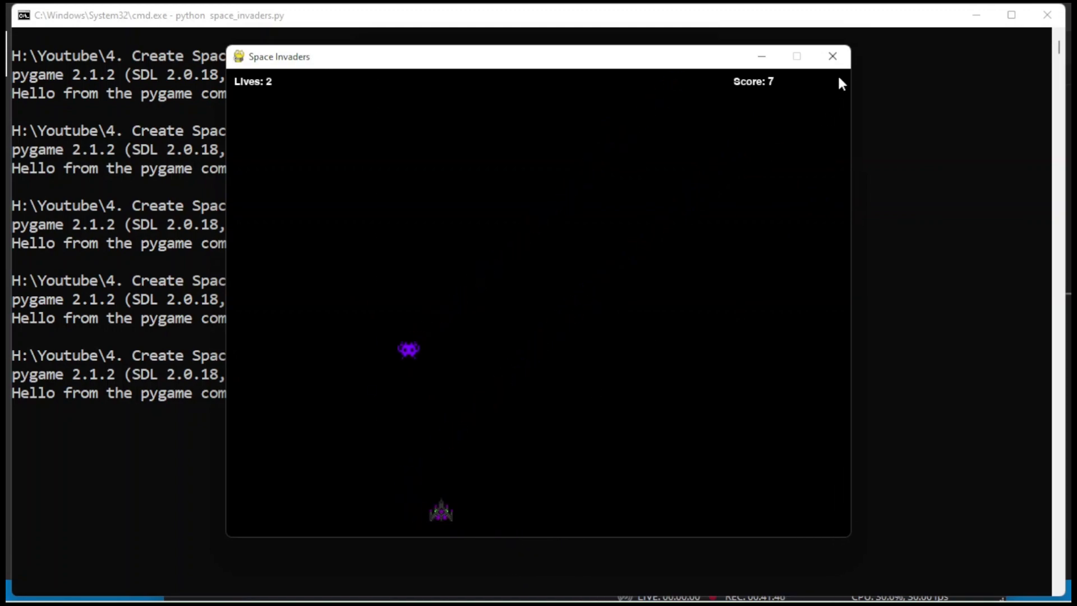
Close the game and send ChatGPT the paste level-up every 25 points with more enemies request.
{"action": "left_click", "coordinate": [832, 55]}
{"action": "key", "text": "alt+Tab"}
{"action": "type", "text": "after every 25th score level up and in each level up increase the enemy count"}
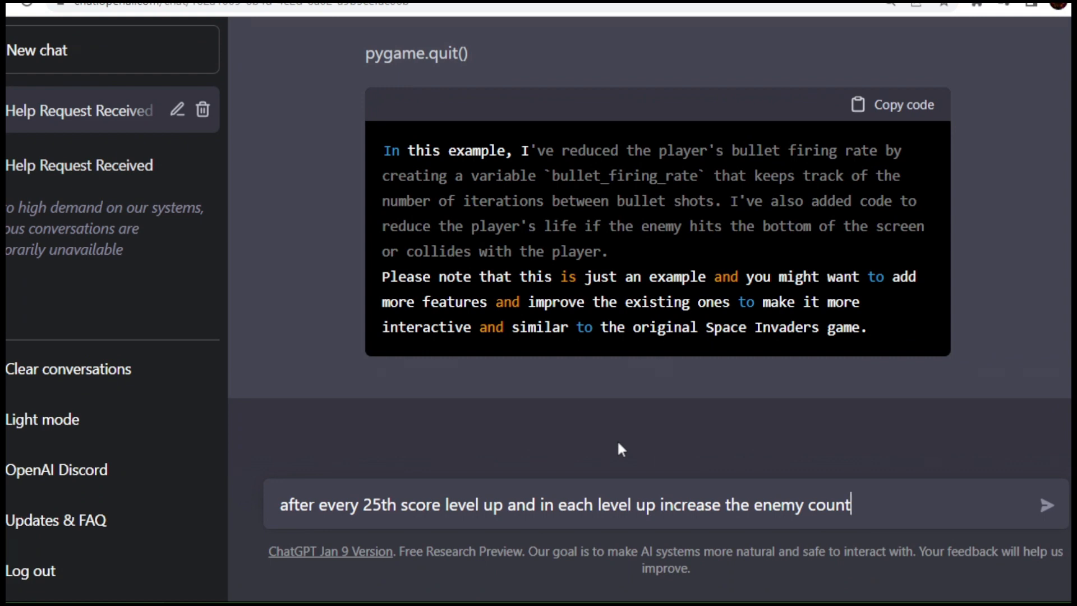
{"action": "key", "text": "Return"}
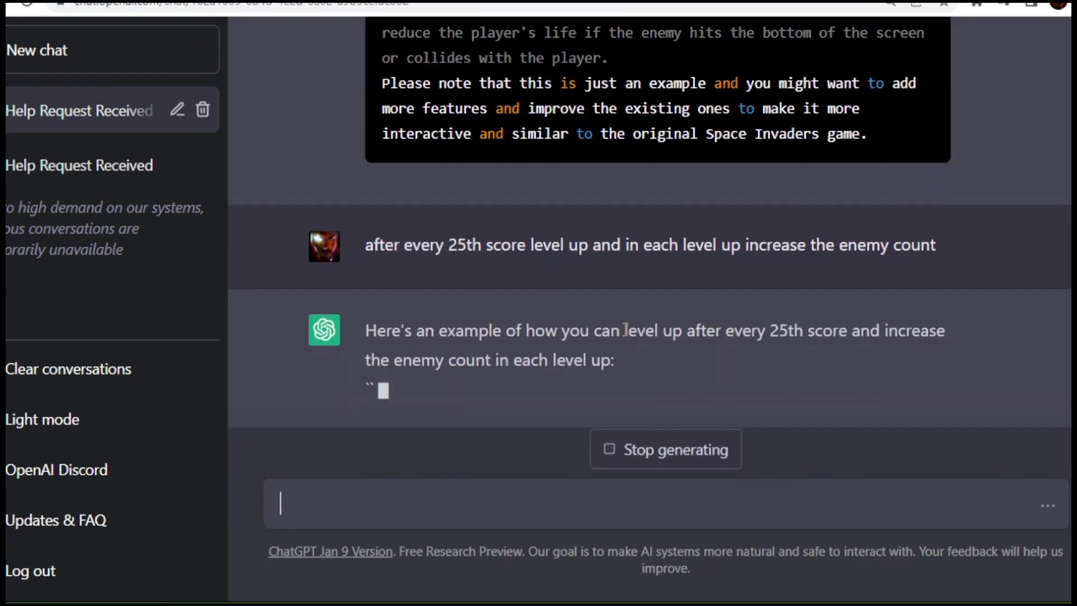
In space_invaders.py change the level-up threshold from 25 to 2 points and save.
{"action": "key", "text": "alt+Tab"}
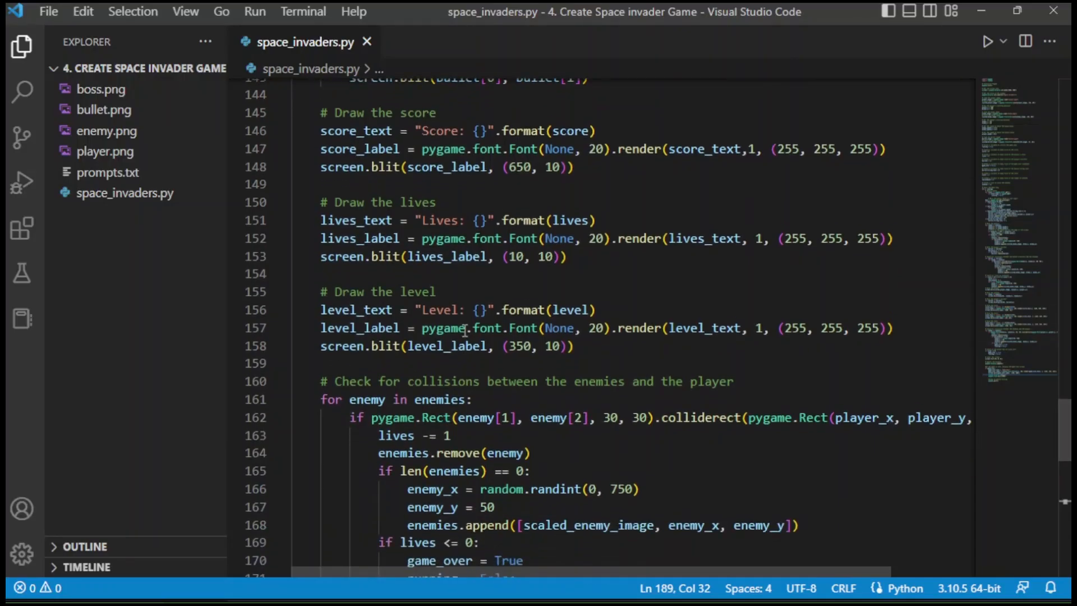
{"action": "scroll", "coordinate": [623, 326], "scroll_direction": "down", "scroll_amount": 2}
{"action": "scroll", "coordinate": [441, 309], "scroll_direction": "up", "scroll_amount": 3}
{"action": "scroll", "coordinate": [441, 309], "scroll_direction": "up", "scroll_amount": 3}
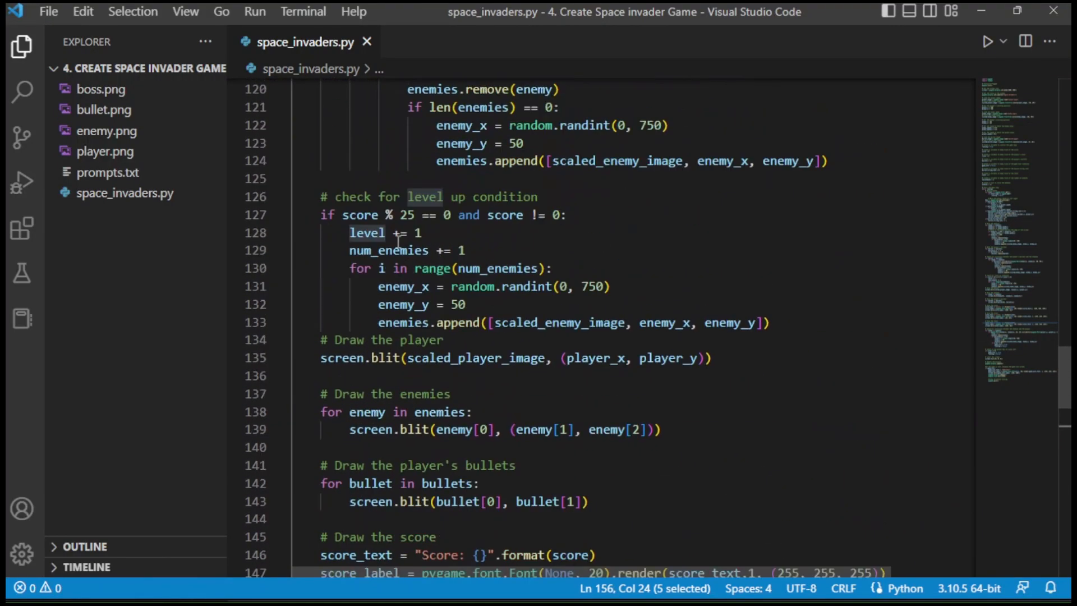
{"action": "double_click", "coordinate": [460, 249]}
{"action": "left_click", "coordinate": [426, 234]}
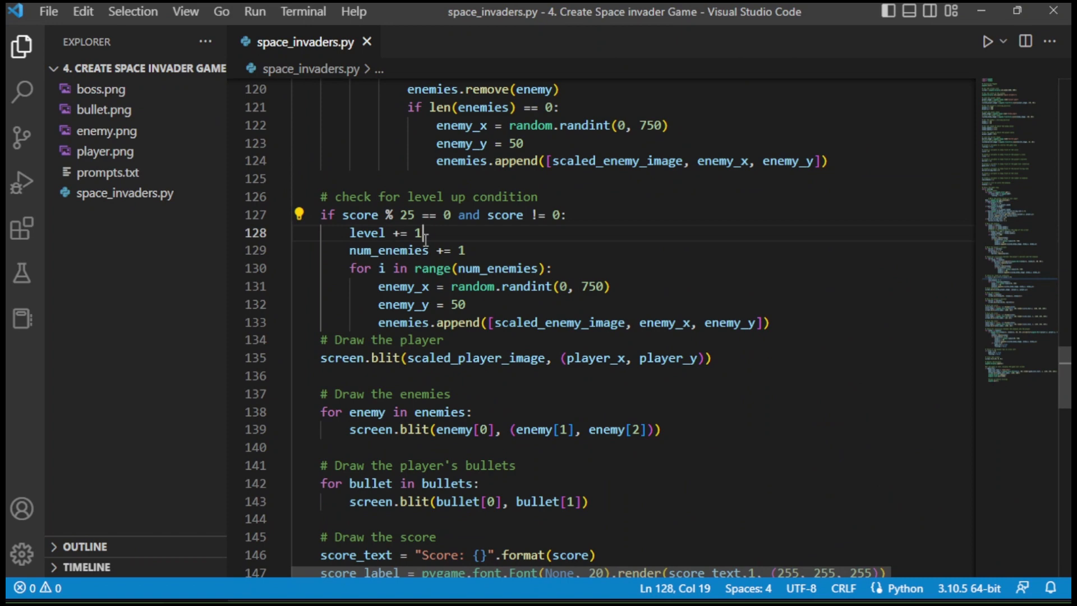
{"action": "left_click_drag", "start_coordinate": [399, 214], "coordinate": [411, 214]}
{"action": "type", "text": "2"}
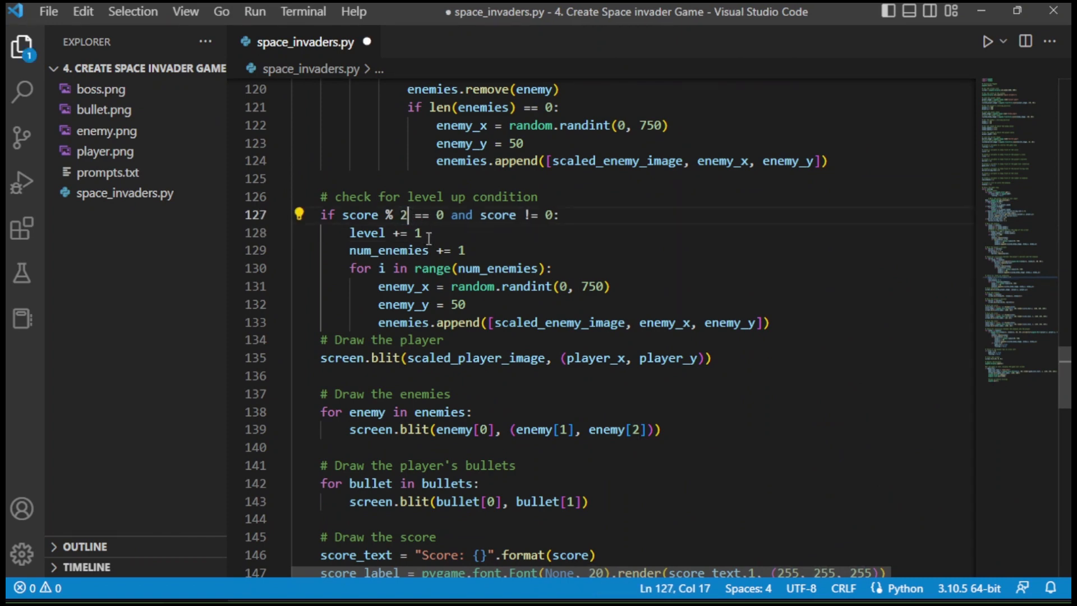
{"action": "key", "text": "ctrl+s"}
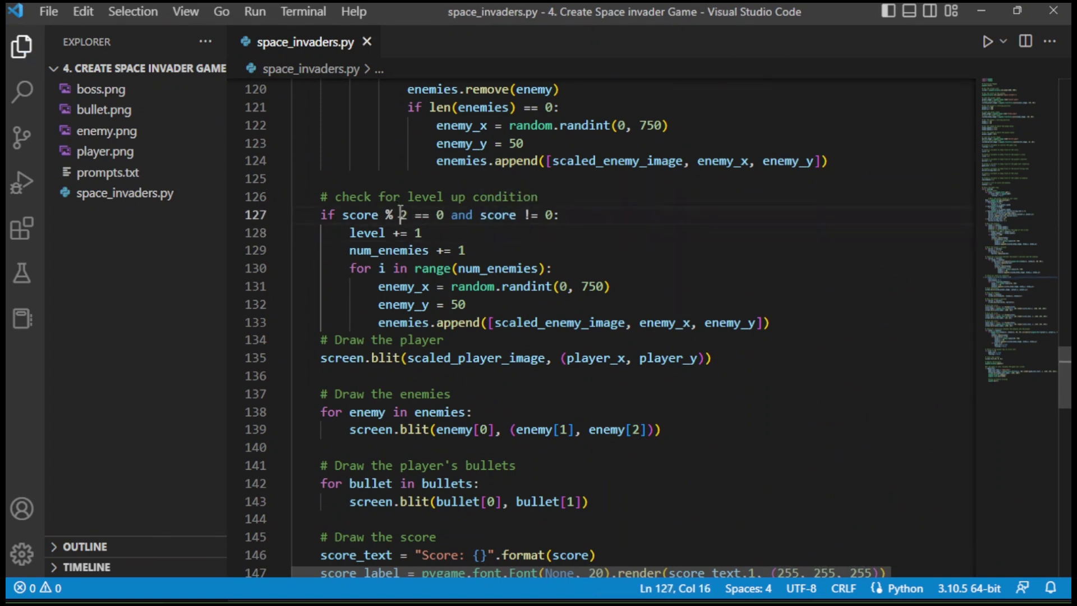
{"action": "left_click", "coordinate": [504, 267]}
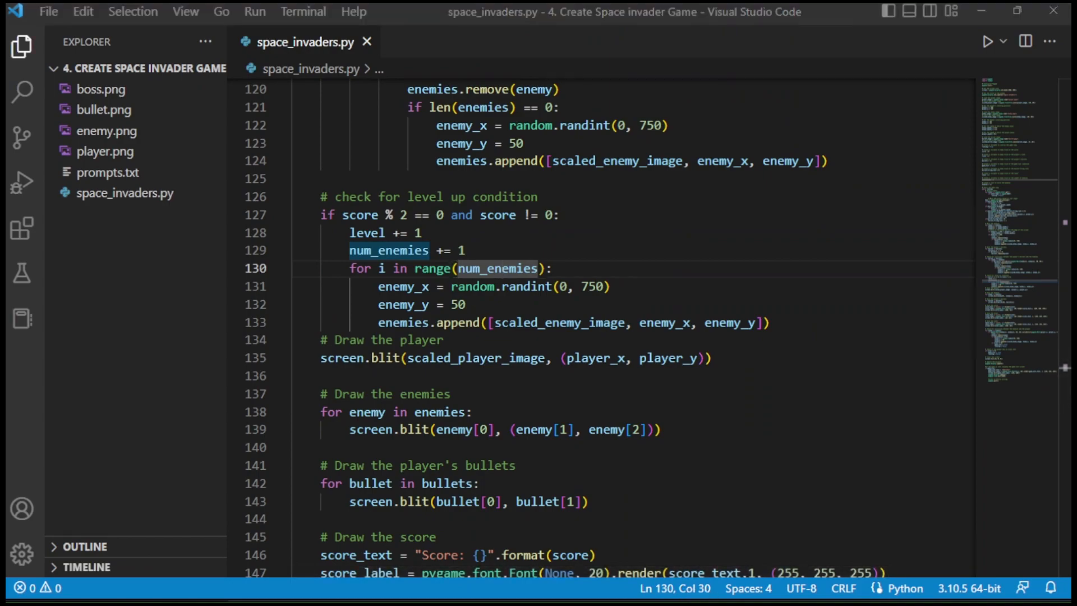
Rerun python space_invaders.py from Command Prompt and close the black game window it opens.
{"action": "key", "text": "alt+Tab"}
{"action": "key", "text": "Up"}
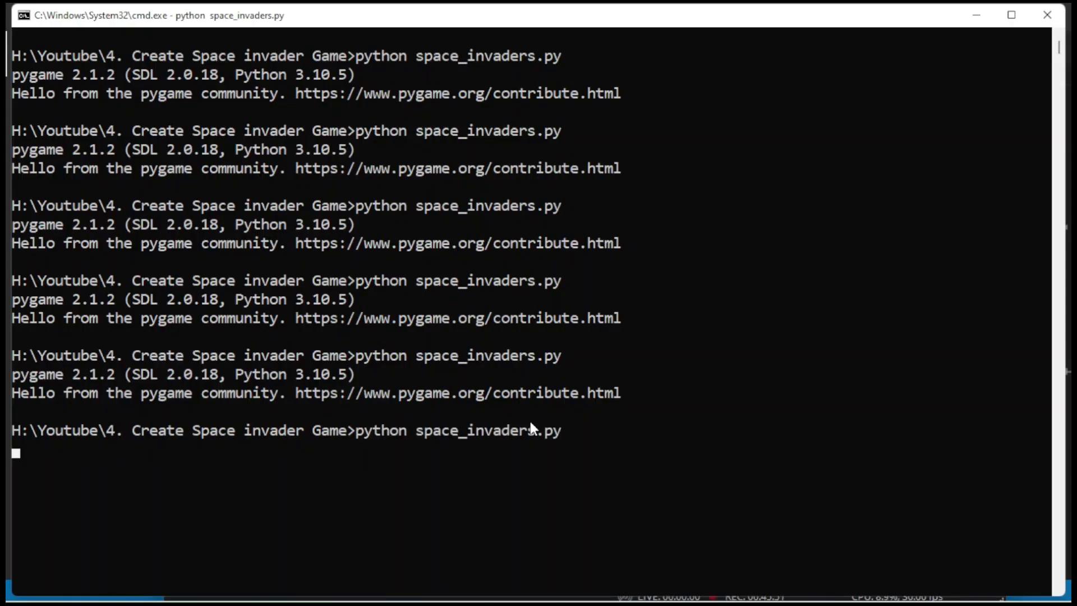
{"action": "key", "text": "Return"}
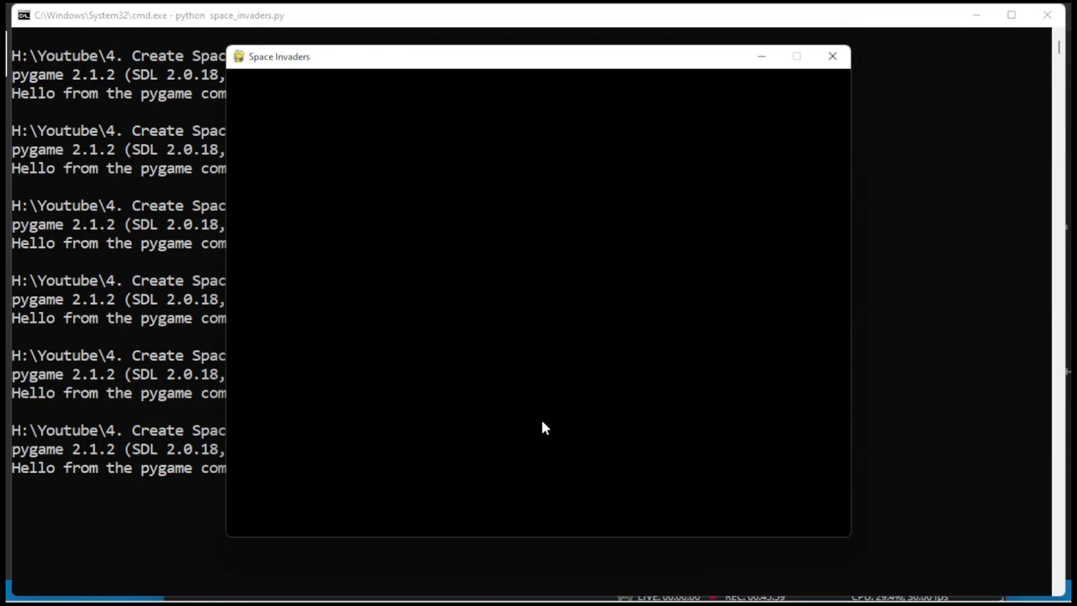
{"action": "left_click", "coordinate": [832, 56]}
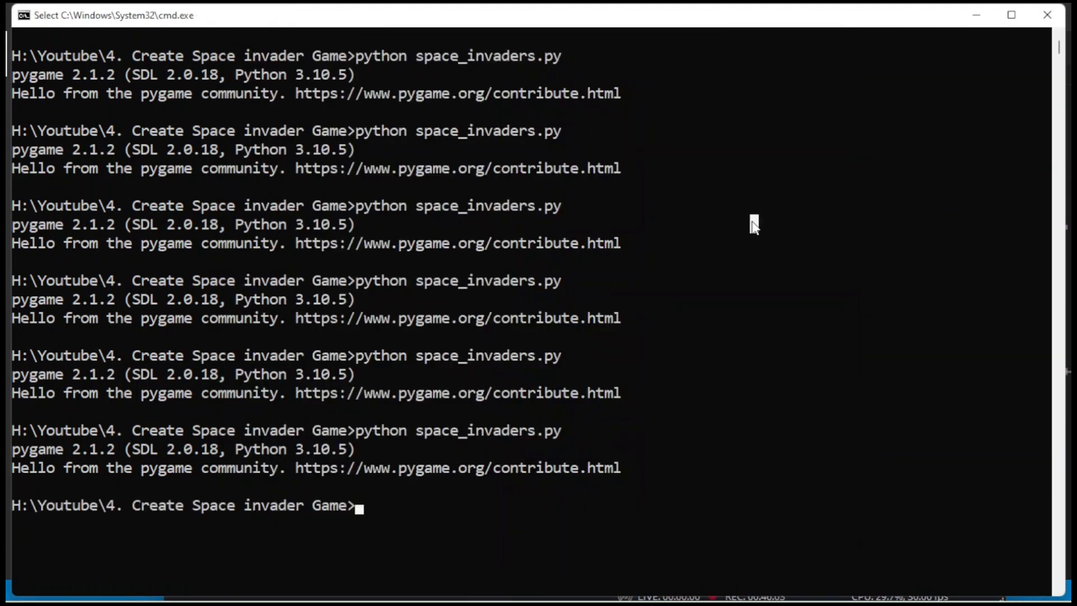
{"action": "type", "text": "cls"}
Clear the terminal, rerun the script once more and close the still-black window.
{"action": "key", "text": "Return"}
{"action": "key", "text": "Up"}
{"action": "key", "text": "Up"}
{"action": "key", "text": "Return"}
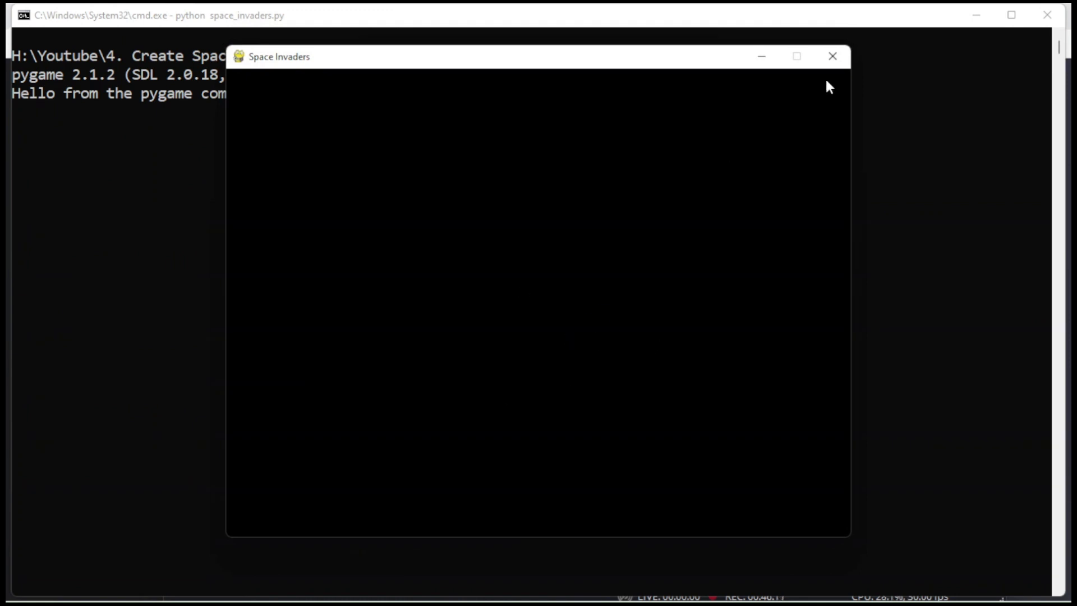
{"action": "left_click", "coordinate": [833, 55]}
{"action": "key", "text": "alt+Tab"}
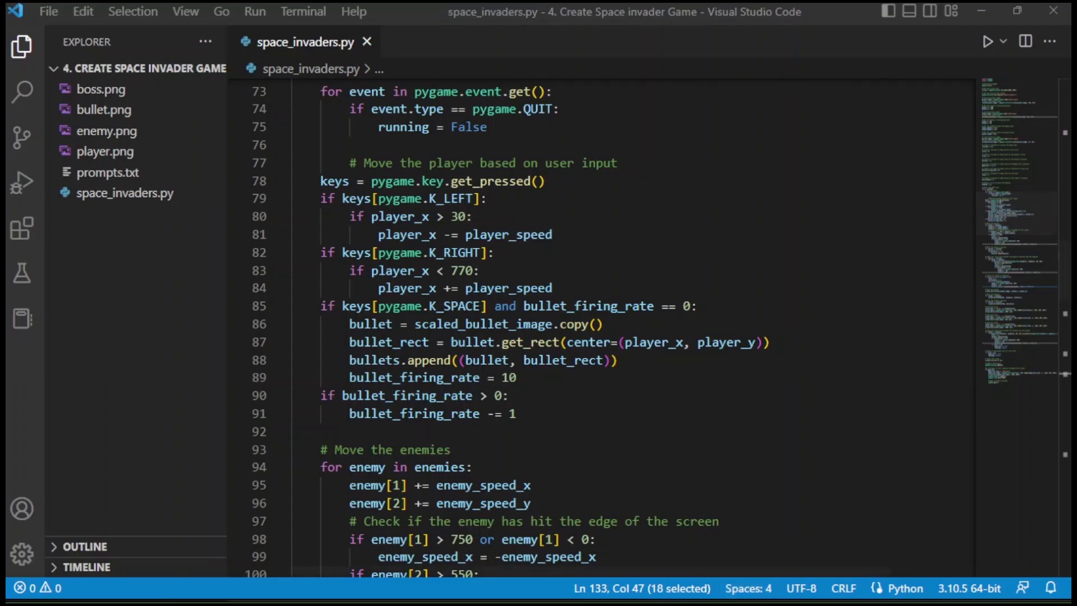
{"action": "scroll", "coordinate": [590, 336], "scroll_direction": "down", "scroll_amount": 5}
{"action": "scroll", "coordinate": [589, 337], "scroll_direction": "up", "scroll_amount": 3}
{"action": "scroll", "coordinate": [589, 337], "scroll_direction": "up", "scroll_amount": 5}
{"action": "scroll", "coordinate": [589, 336], "scroll_direction": "up", "scroll_amount": 15}
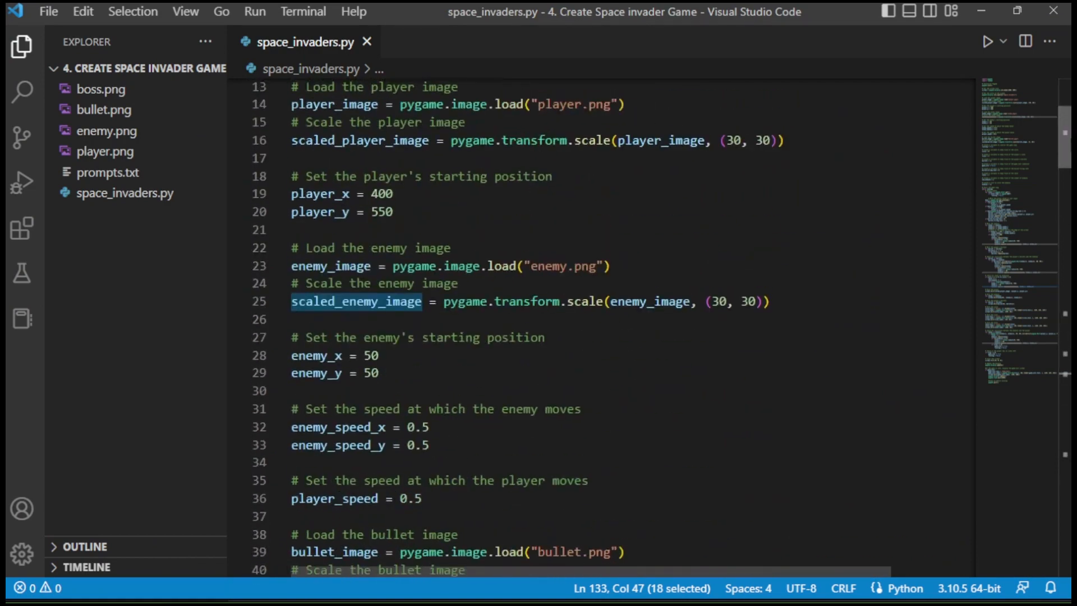
{"action": "scroll", "coordinate": [387, 345], "scroll_direction": "up", "scroll_amount": 3}
{"action": "scroll", "coordinate": [387, 345], "scroll_direction": "down", "scroll_amount": 3}
{"action": "scroll", "coordinate": [385, 344], "scroll_direction": "down", "scroll_amount": 3}
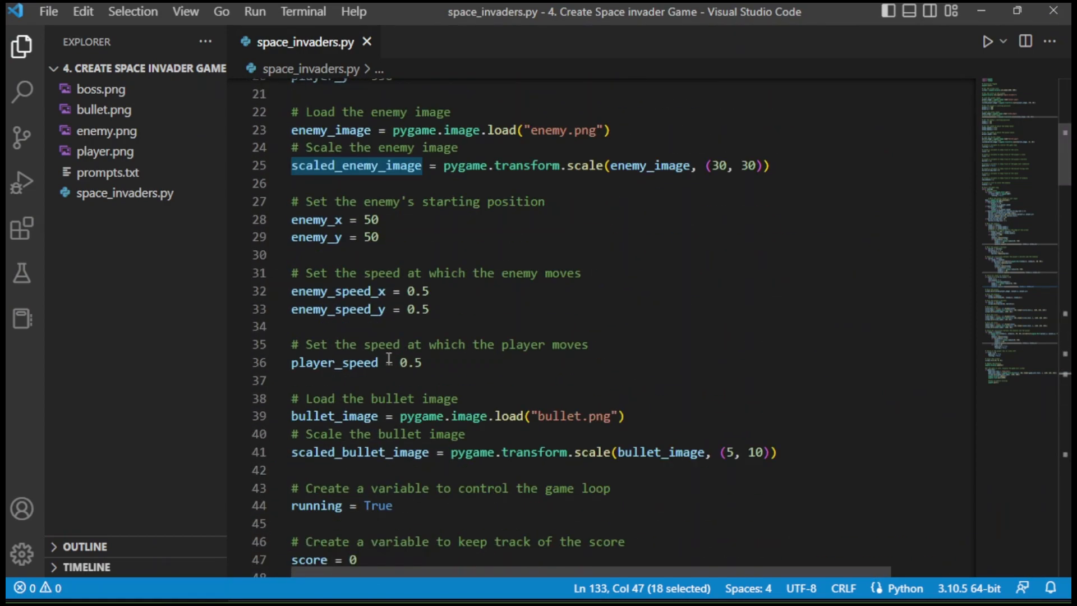
{"action": "left_click", "coordinate": [342, 362]}
{"action": "scroll", "coordinate": [342, 363], "scroll_direction": "down", "scroll_amount": 4}
{"action": "scroll", "coordinate": [336, 403], "scroll_direction": "down", "scroll_amount": 3}
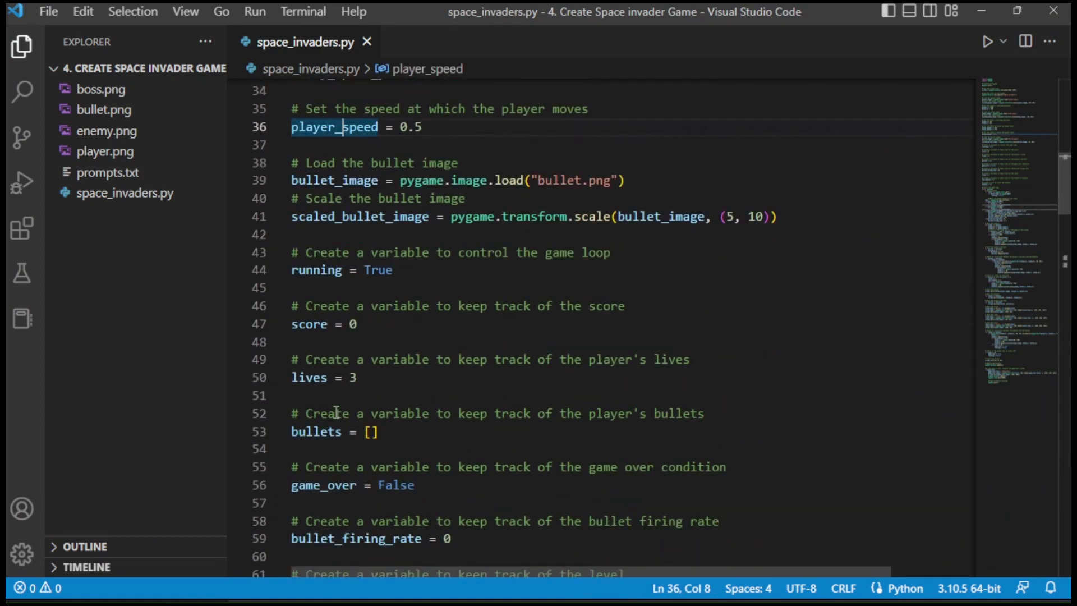
{"action": "scroll", "coordinate": [323, 485], "scroll_direction": "down", "scroll_amount": 3}
{"action": "scroll", "coordinate": [333, 497], "scroll_direction": "down", "scroll_amount": 2}
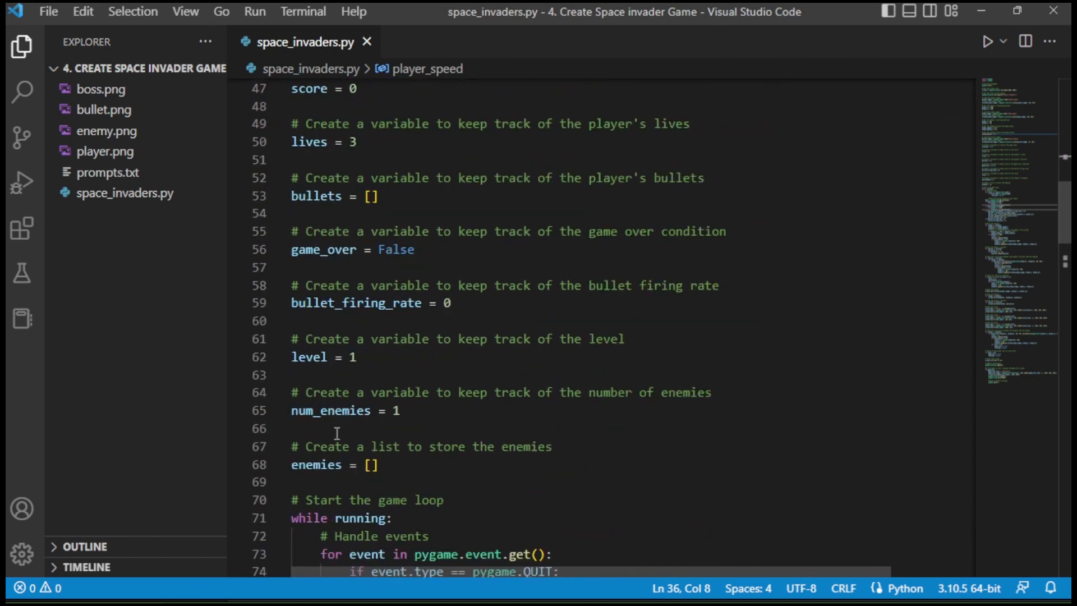
{"action": "double_click", "coordinate": [341, 410]}
{"action": "double_click", "coordinate": [329, 356]}
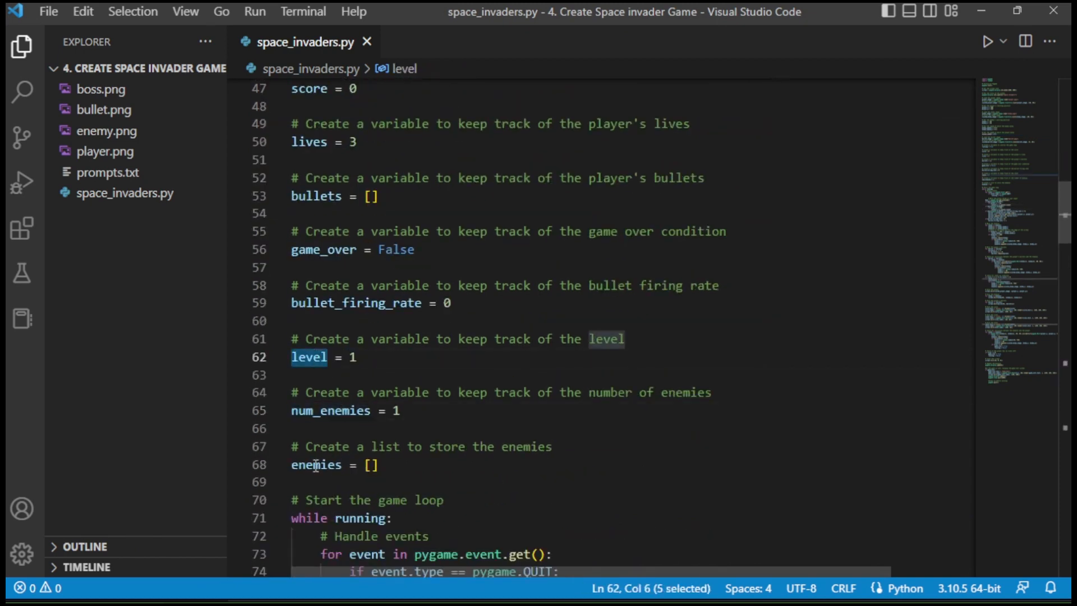
{"action": "double_click", "coordinate": [341, 464]}
{"action": "scroll", "coordinate": [342, 465], "scroll_direction": "down", "scroll_amount": 4}
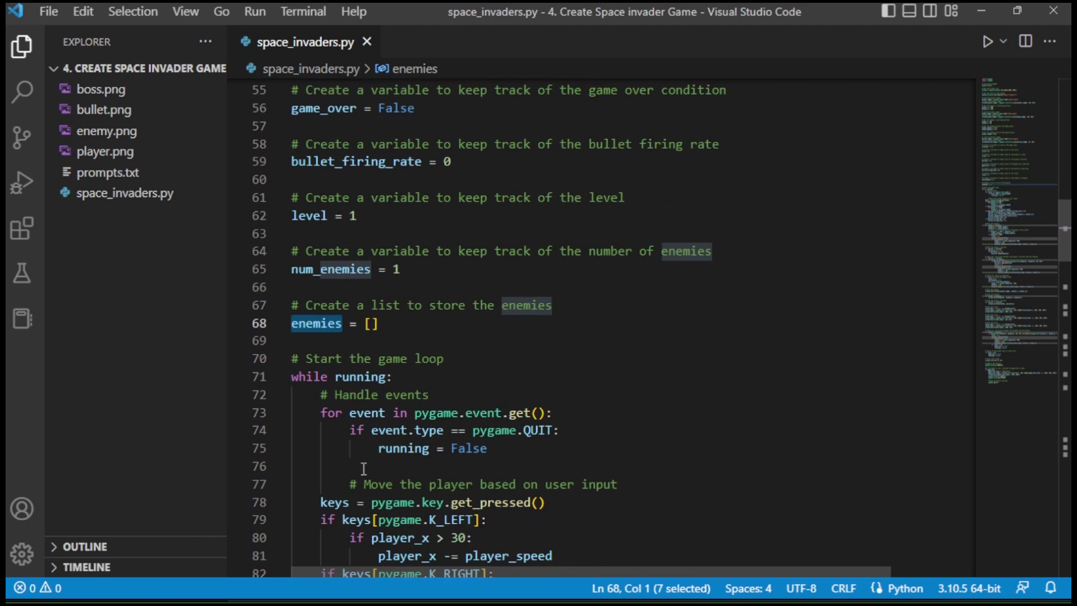
{"action": "scroll", "coordinate": [365, 468], "scroll_direction": "down", "scroll_amount": 4}
{"action": "scroll", "coordinate": [364, 468], "scroll_direction": "down", "scroll_amount": 2}
{"action": "scroll", "coordinate": [364, 468], "scroll_direction": "down", "scroll_amount": 2}
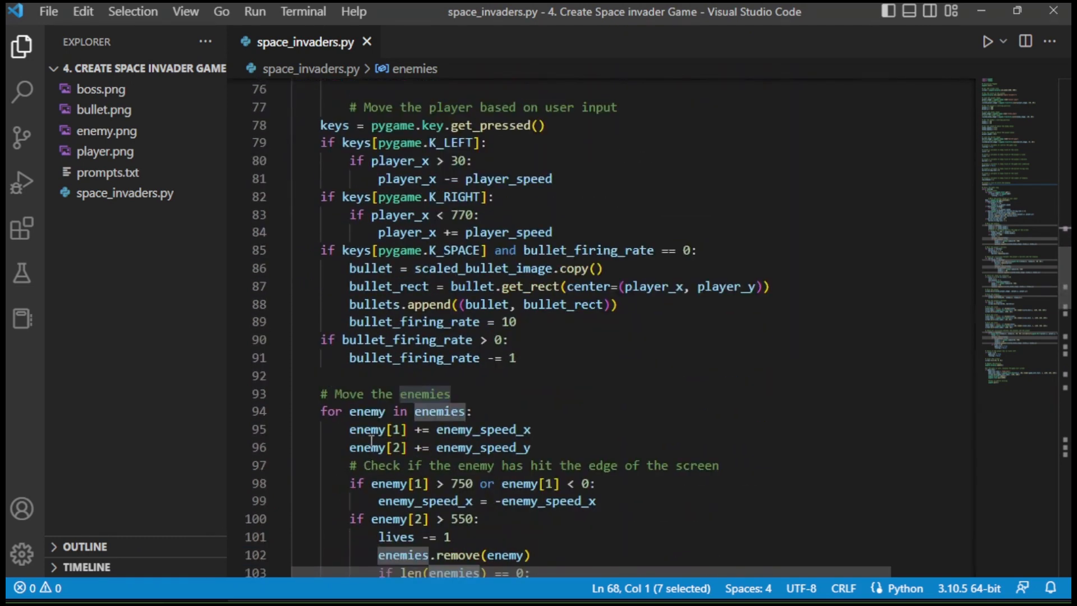
{"action": "left_click", "coordinate": [368, 411]}
{"action": "double_click", "coordinate": [368, 410]}
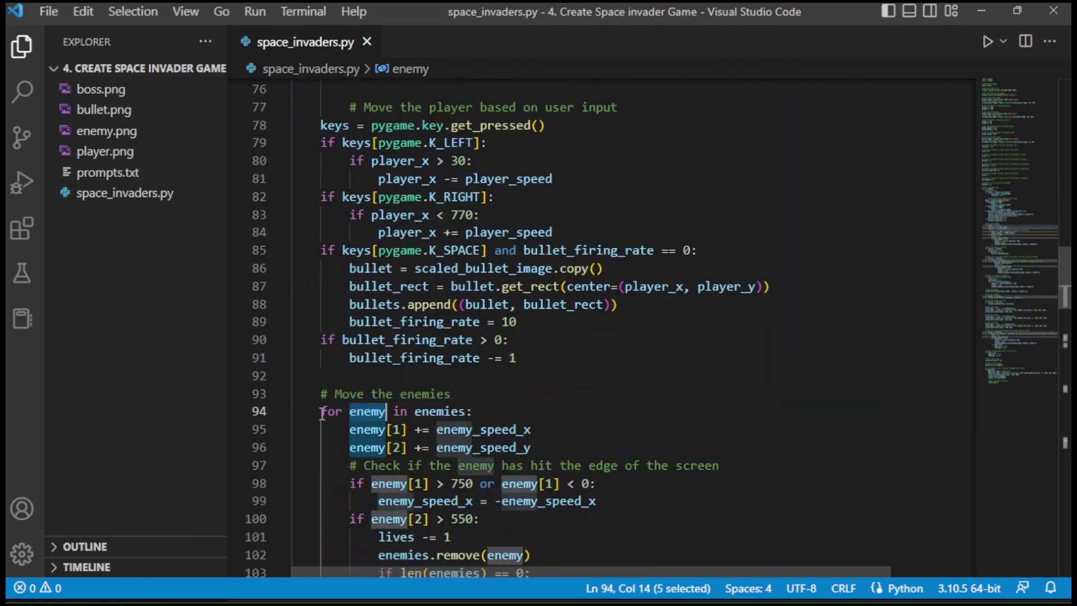
{"action": "left_click_drag", "start_coordinate": [321, 411], "coordinate": [484, 411]}
{"action": "scroll", "coordinate": [486, 412], "scroll_direction": "down", "scroll_amount": 3}
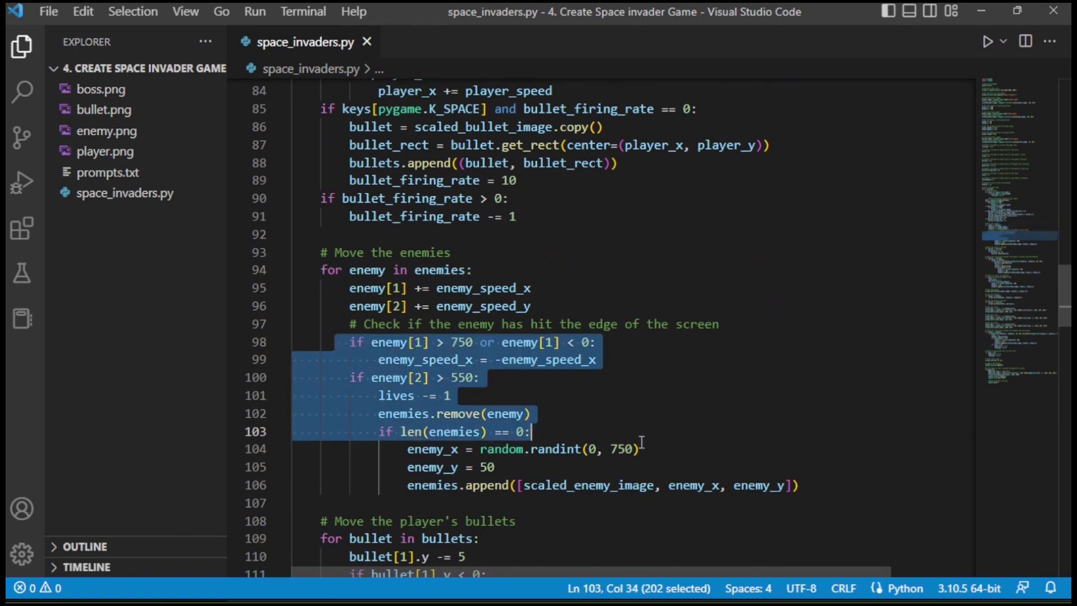
{"action": "left_click_drag", "start_coordinate": [350, 339], "coordinate": [801, 484]}
{"action": "scroll", "coordinate": [727, 432], "scroll_direction": "down", "scroll_amount": 2}
{"action": "left_click", "coordinate": [557, 375]}
{"action": "scroll", "coordinate": [558, 375], "scroll_direction": "down", "scroll_amount": 3}
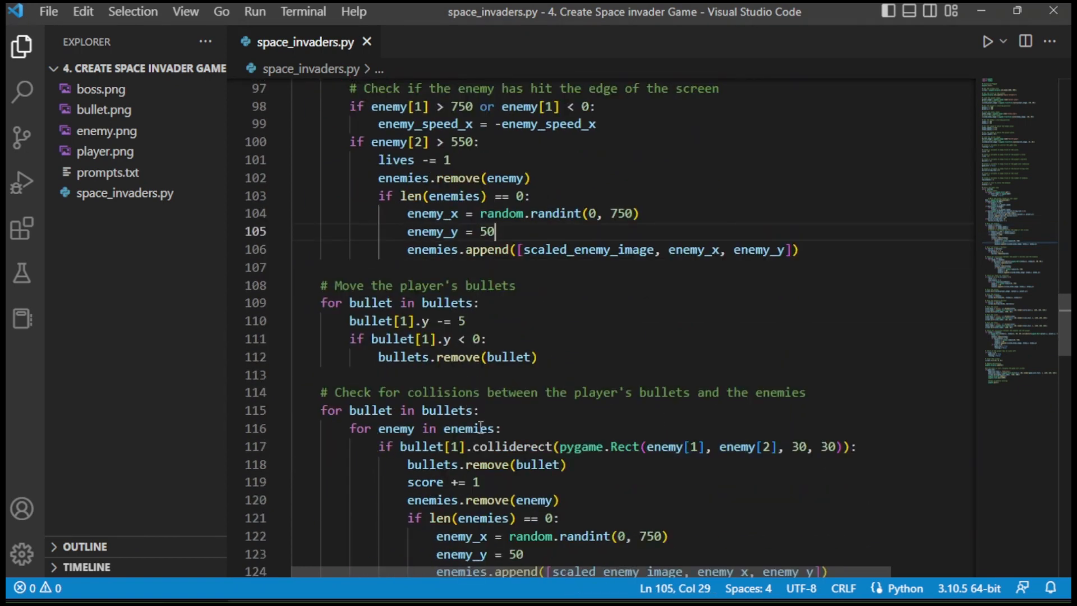
{"action": "scroll", "coordinate": [505, 420], "scroll_direction": "down", "scroll_amount": 2}
{"action": "left_click_drag", "start_coordinate": [349, 381], "coordinate": [495, 381]}
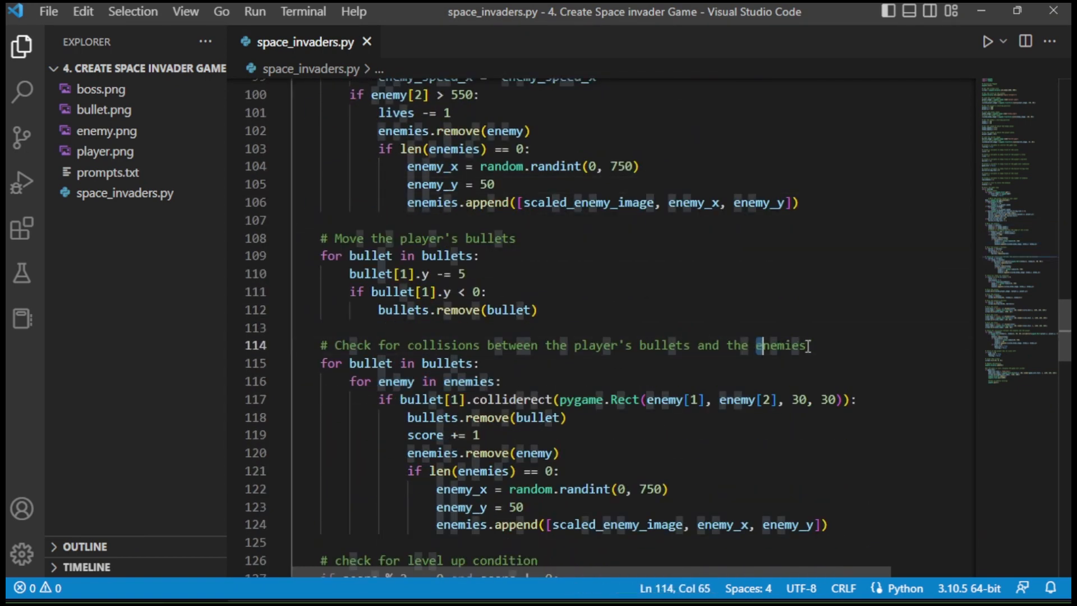
{"action": "double_click", "coordinate": [778, 345]}
{"action": "left_click_drag", "start_coordinate": [349, 381], "coordinate": [749, 524]}
{"action": "scroll", "coordinate": [748, 505], "scroll_direction": "down", "scroll_amount": 3}
{"action": "left_click", "coordinate": [699, 471]}
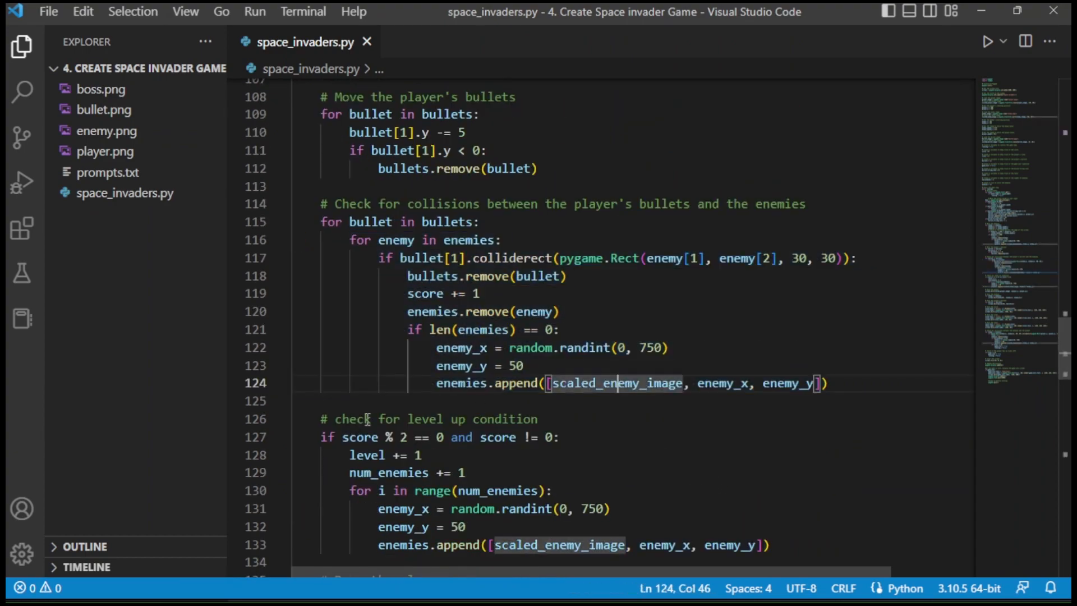
{"action": "mouse_move", "coordinate": [321, 438]}
{"action": "left_mouse_down"}
{"action": "mouse_move", "coordinate": [606, 473]}
{"action": "mouse_move", "coordinate": [778, 404]}
{"action": "left_mouse_up"}
{"action": "scroll", "coordinate": [606, 473], "scroll_direction": "down", "scroll_amount": 3}
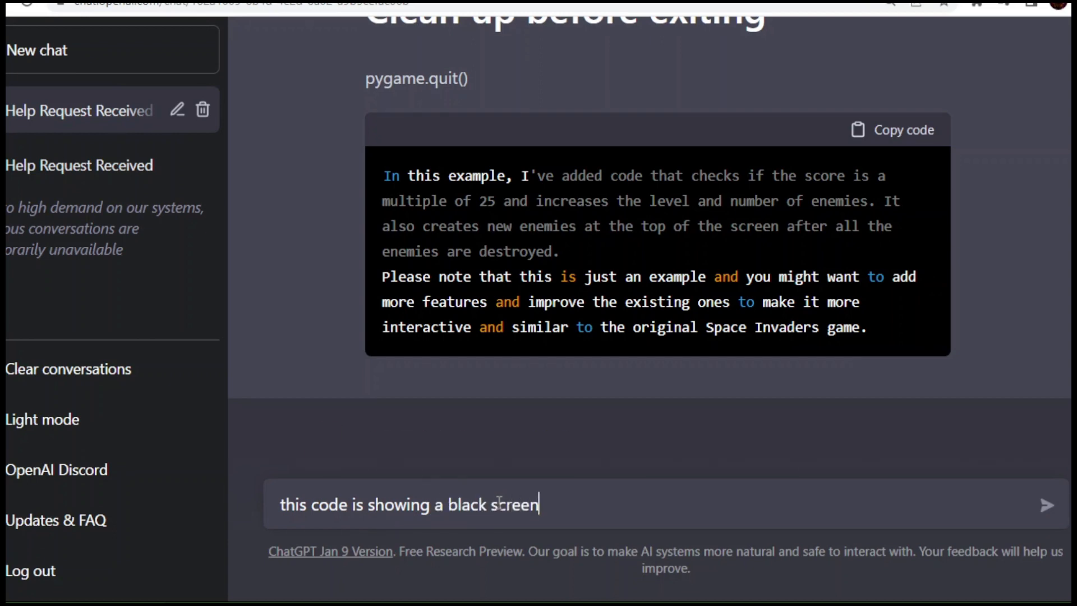
Send 'this code is showing a black screen' to ChatGPT and return to the editor with its answer.
{"action": "key", "text": "Return"}
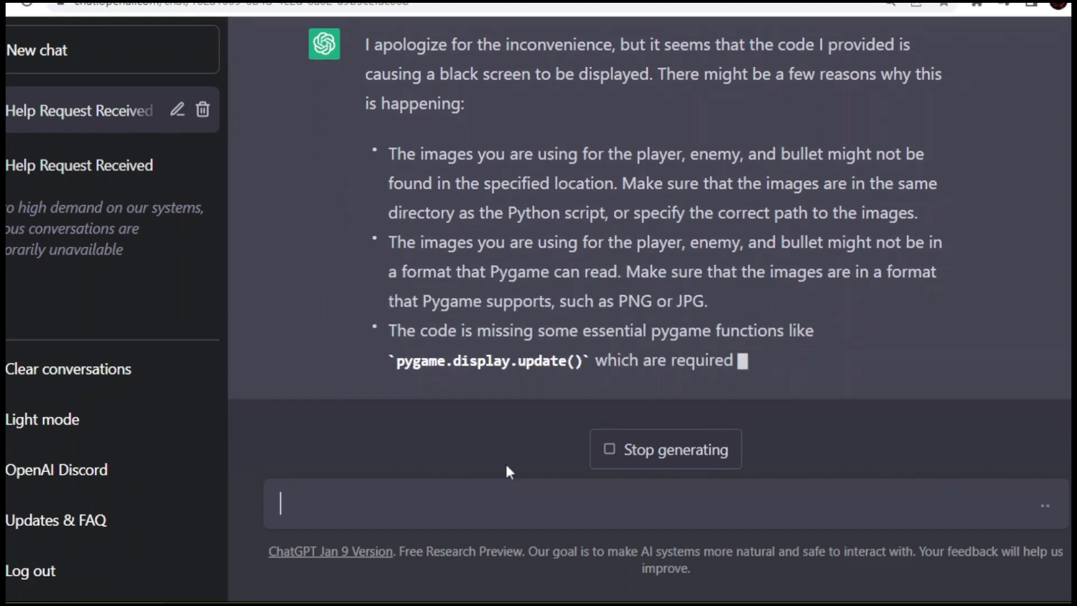
{"action": "key", "text": "alt+Tab"}
Select the stray clear-screen and display-update lines below the lives check and delete the leftovers.
{"action": "left_click", "coordinate": [528, 271]}
{"action": "scroll", "coordinate": [528, 273], "scroll_direction": "up", "scroll_amount": 1}
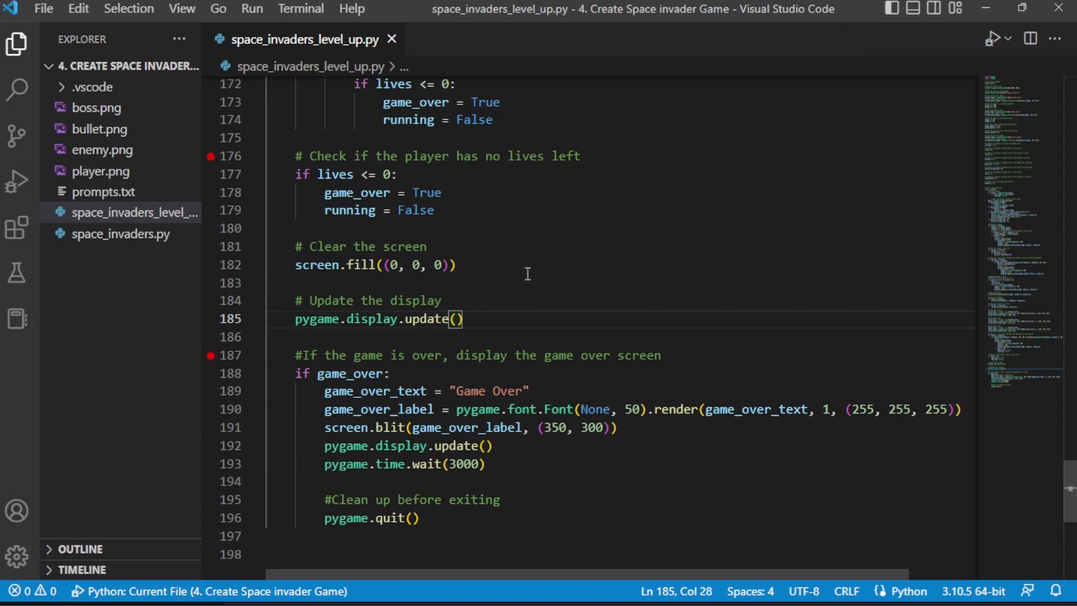
{"action": "left_click_drag", "start_coordinate": [308, 247], "coordinate": [427, 247]}
{"action": "double_click", "coordinate": [427, 318]}
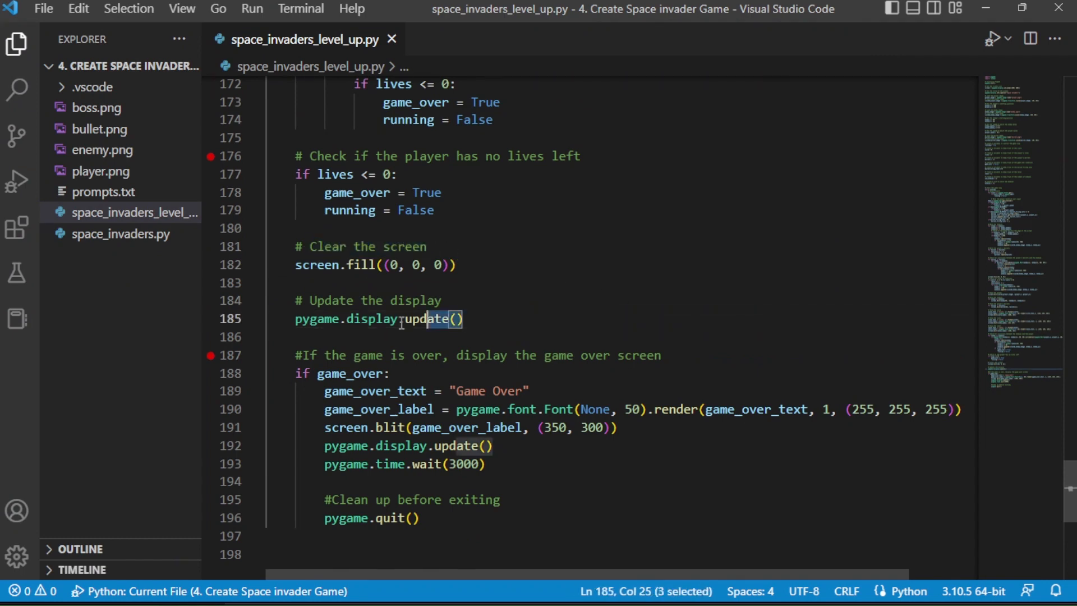
{"action": "left_click_drag", "start_coordinate": [464, 318], "coordinate": [290, 301]}
{"action": "double_click", "coordinate": [360, 264]}
{"action": "left_click_drag", "start_coordinate": [296, 246], "coordinate": [464, 265]}
{"action": "key", "text": "ctrl+c"}
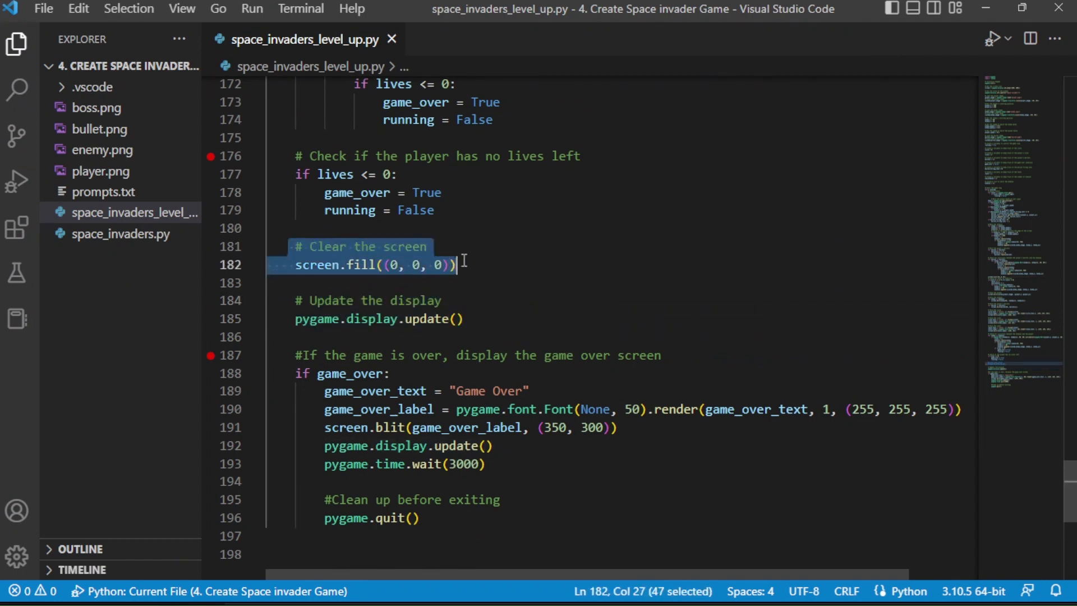
{"action": "left_click", "coordinate": [472, 319]}
{"action": "left_click_drag", "start_coordinate": [305, 318], "coordinate": [463, 318]}
{"action": "left_click", "coordinate": [301, 265]}
{"action": "mouse_move", "coordinate": [295, 246]}
{"action": "left_mouse_down"}
{"action": "mouse_move", "coordinate": [456, 265]}
{"action": "mouse_move", "coordinate": [308, 246]}
{"action": "left_mouse_up"}
{"action": "left_click", "coordinate": [462, 265]}
{"action": "key", "text": "Delete"}
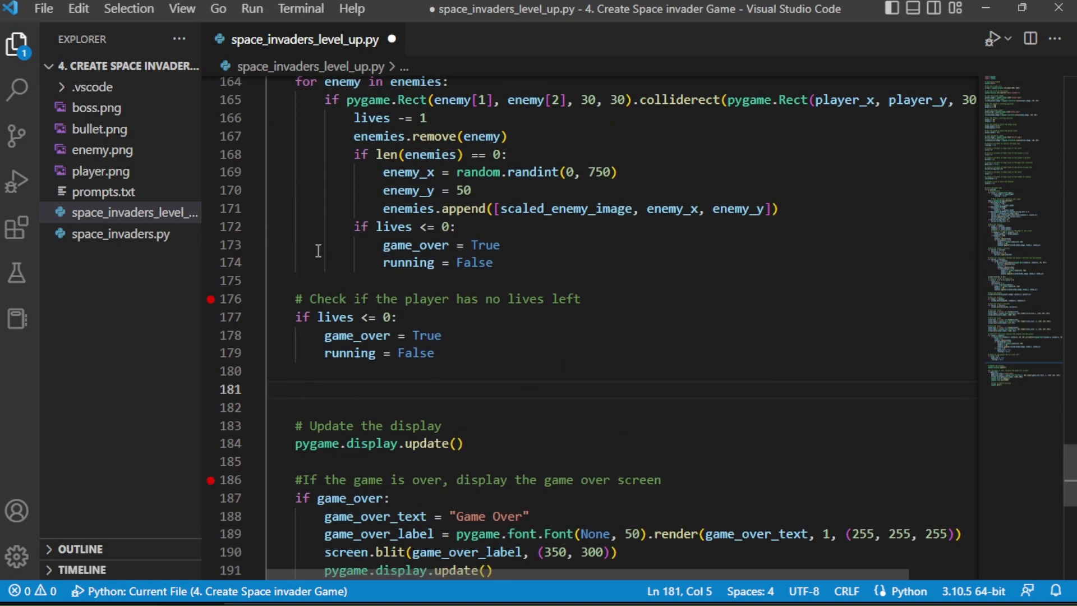
{"action": "scroll", "coordinate": [320, 250], "scroll_direction": "up", "scroll_amount": 15}
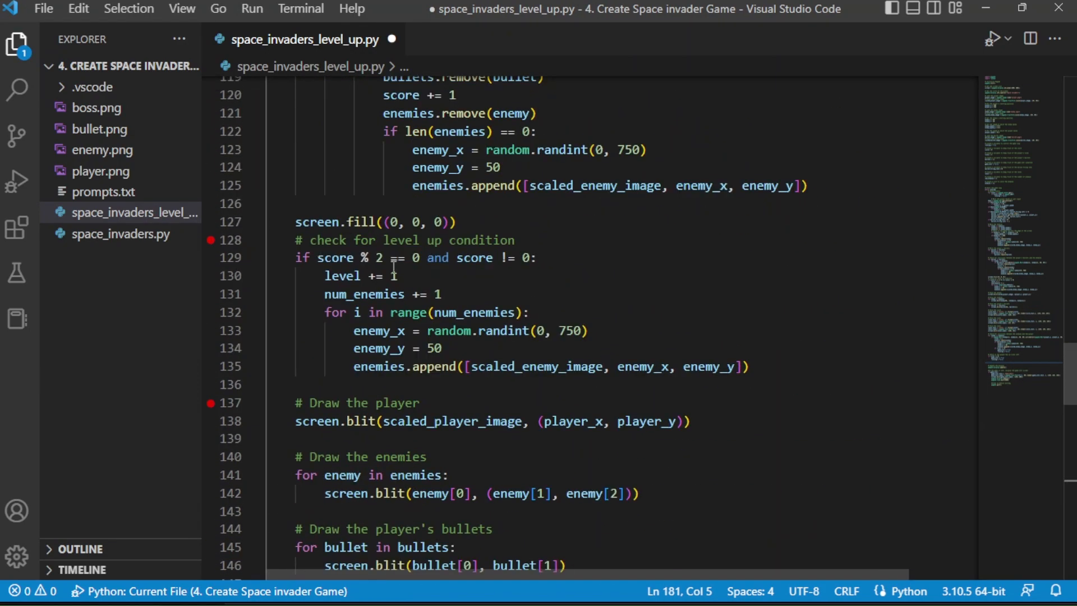
{"action": "scroll", "coordinate": [393, 273], "scroll_direction": "down", "scroll_amount": 2}
Paste the '# Clear the screen / screen.fill' lines right after the level-up block and save.
{"action": "left_click", "coordinate": [347, 289]}
{"action": "key", "text": "Return"}
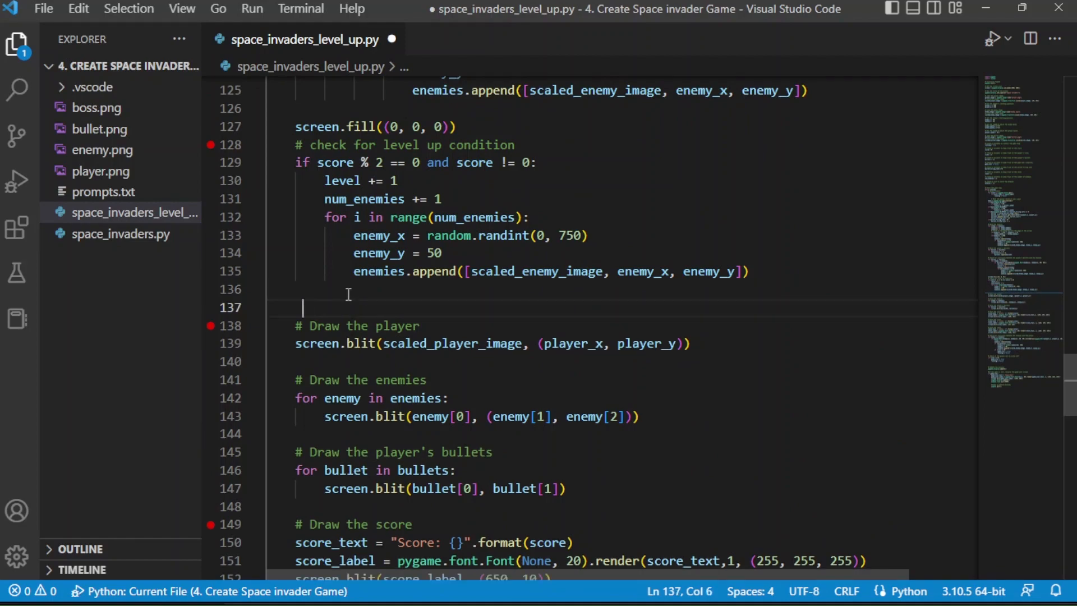
{"action": "key", "text": "ctrl+v"}
{"action": "key", "text": "ctrl+s"}
Copy the enemies.append line from line 107 under 'enemies = []' so the game starts with one invader.
{"action": "double_click", "coordinate": [364, 307]}
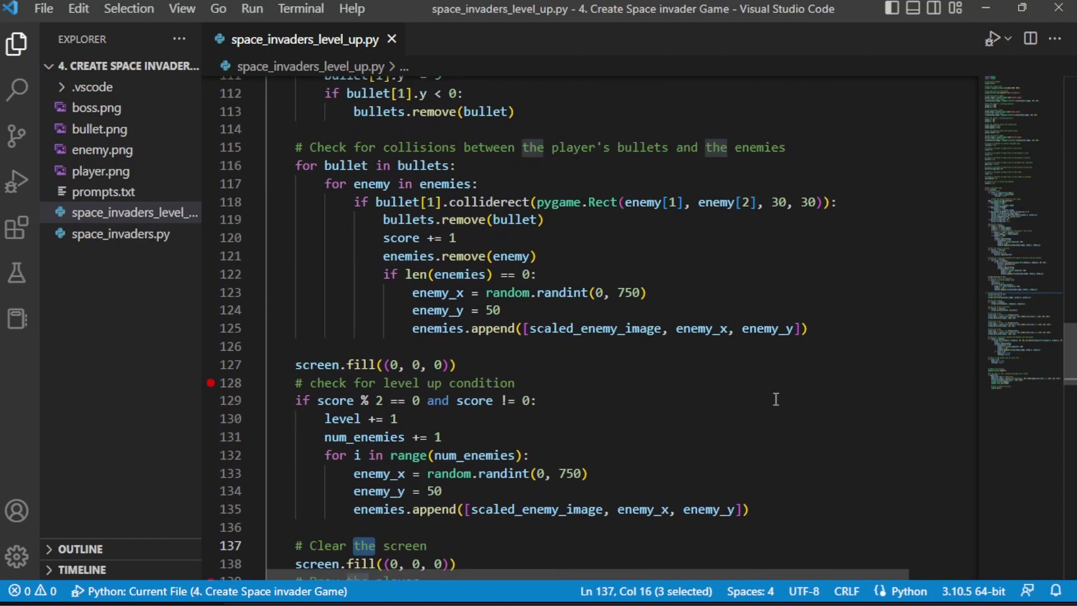
{"action": "scroll", "coordinate": [363, 307], "scroll_direction": "up", "scroll_amount": 15}
{"action": "left_click_drag", "start_coordinate": [353, 345], "coordinate": [265, 345]}
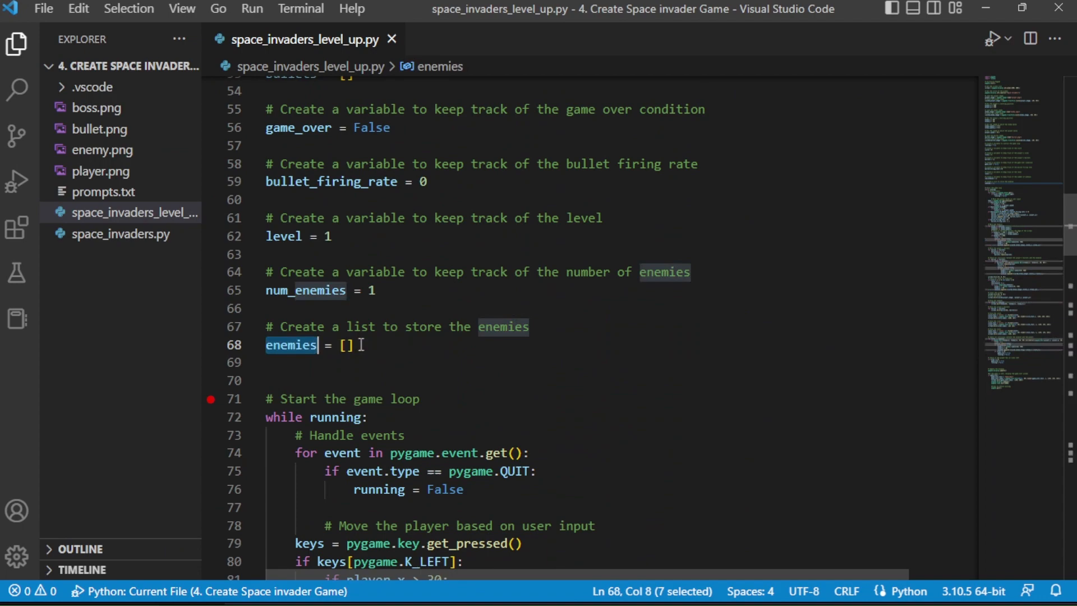
{"action": "scroll", "coordinate": [501, 386], "scroll_direction": "down", "scroll_amount": 4}
{"action": "scroll", "coordinate": [379, 379], "scroll_direction": "down", "scroll_amount": 4}
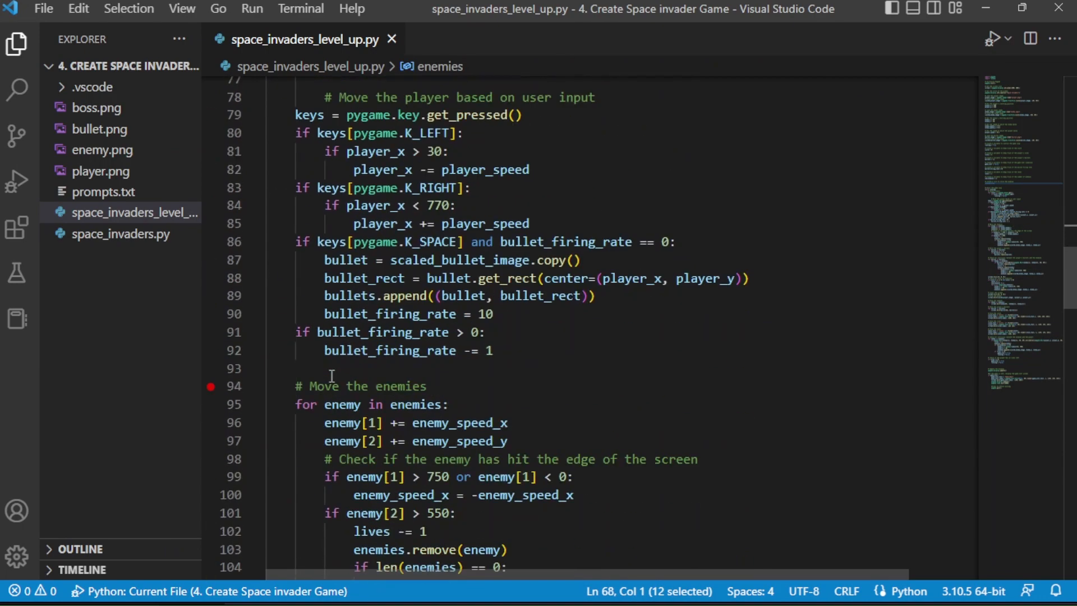
{"action": "double_click", "coordinate": [343, 404]}
{"action": "left_click", "coordinate": [412, 404], "text": "shift"}
{"action": "scroll", "coordinate": [378, 378], "scroll_direction": "up", "scroll_amount": 5}
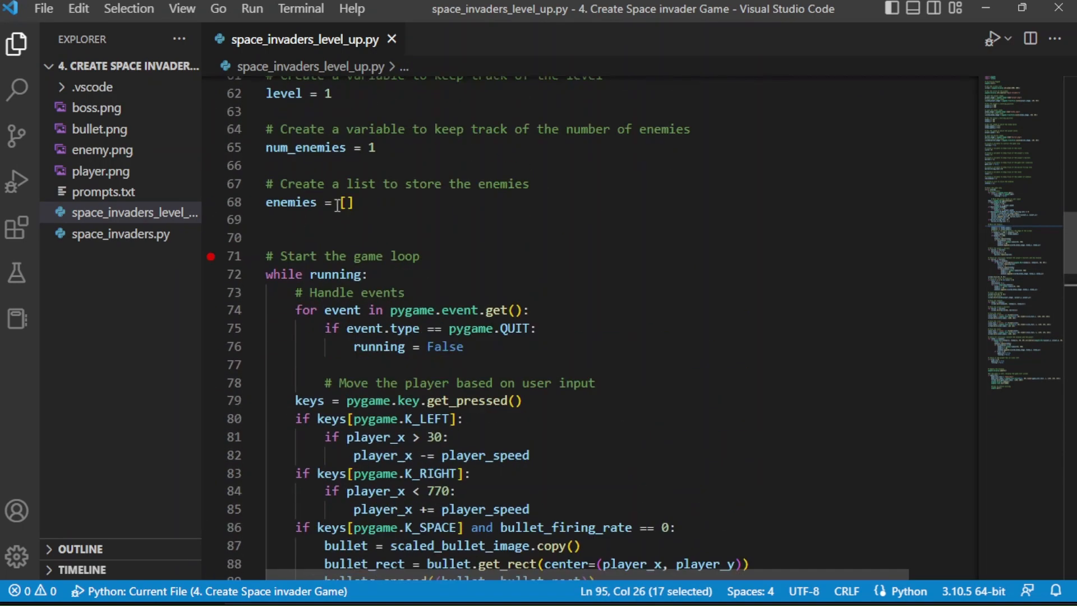
{"action": "left_click", "coordinate": [354, 203]}
{"action": "left_click_drag", "start_coordinate": [355, 202], "coordinate": [266, 202]}
{"action": "scroll", "coordinate": [505, 379], "scroll_direction": "down", "scroll_amount": 5}
{"action": "scroll", "coordinate": [556, 378], "scroll_direction": "down", "scroll_amount": 4}
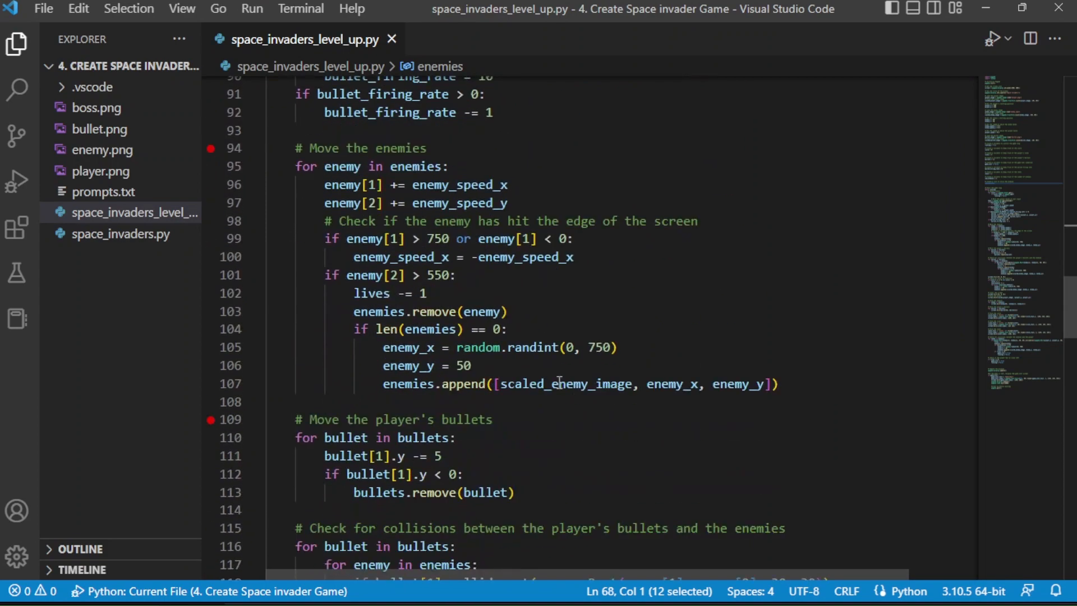
{"action": "left_click_drag", "start_coordinate": [383, 384], "coordinate": [796, 385]}
{"action": "key", "text": "ctrl+c"}
{"action": "scroll", "coordinate": [504, 337], "scroll_direction": "up", "scroll_amount": 5}
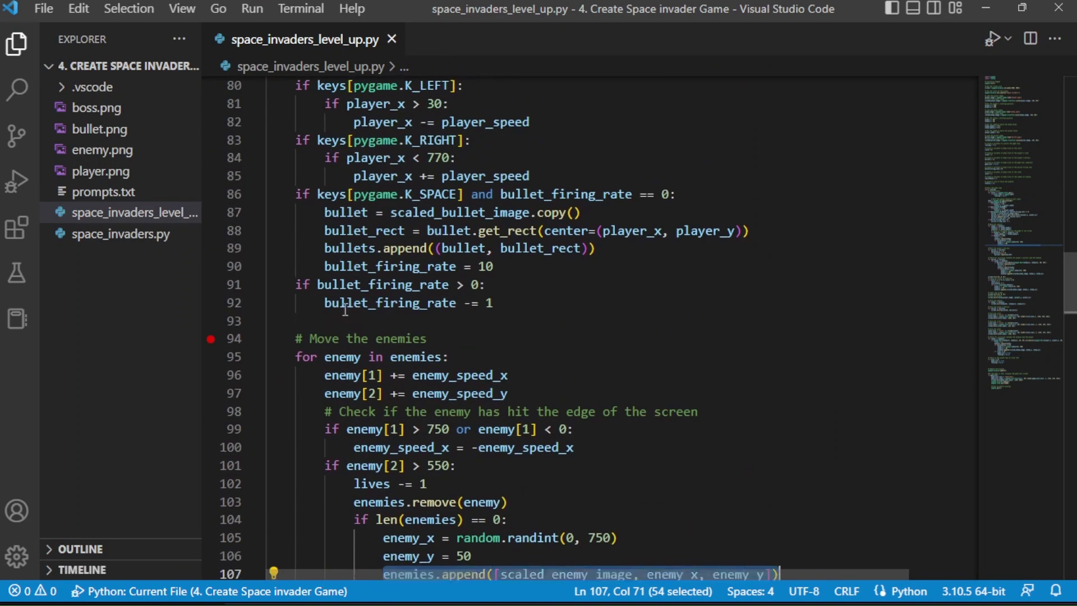
{"action": "scroll", "coordinate": [421, 320], "scroll_direction": "up", "scroll_amount": 5}
{"action": "key", "text": "ctrl+v"}
{"action": "double_click", "coordinate": [291, 315]}
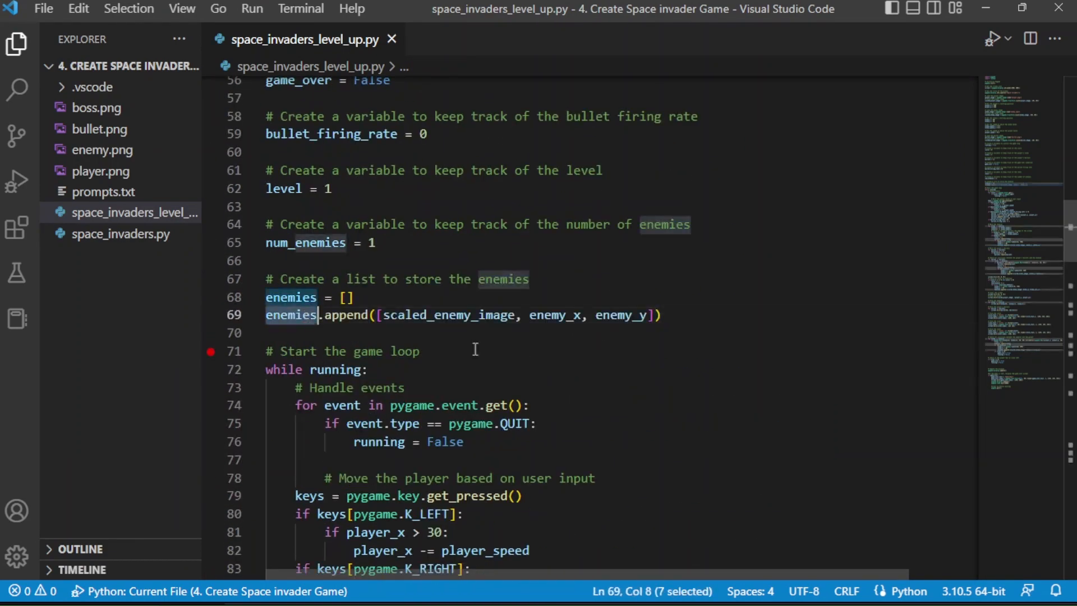
{"action": "left_click", "coordinate": [709, 315]}
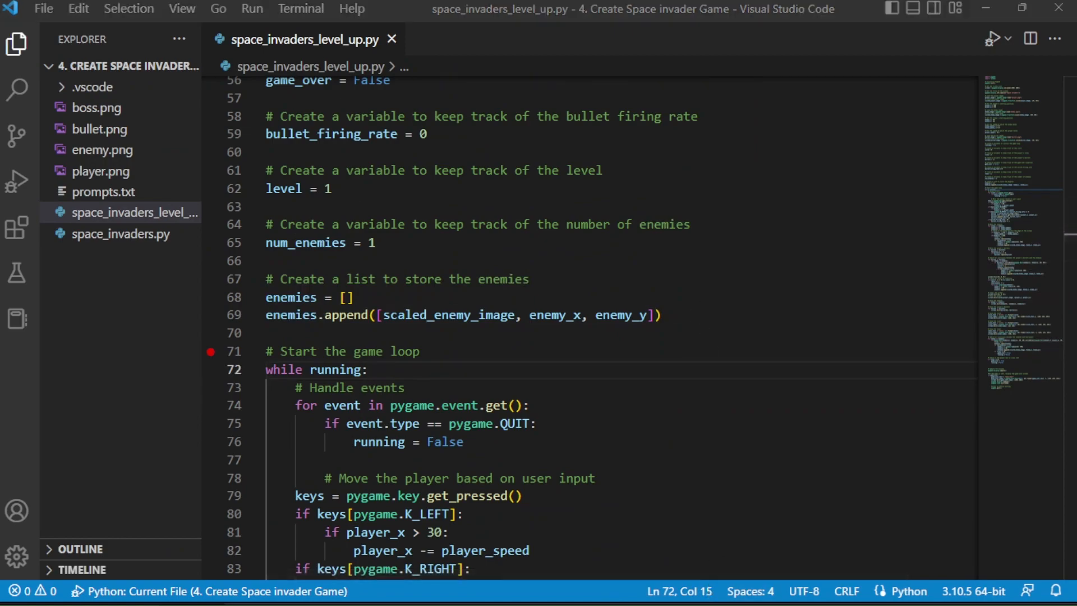
{"action": "type", "text": "python space_invaders_level_up.py"}
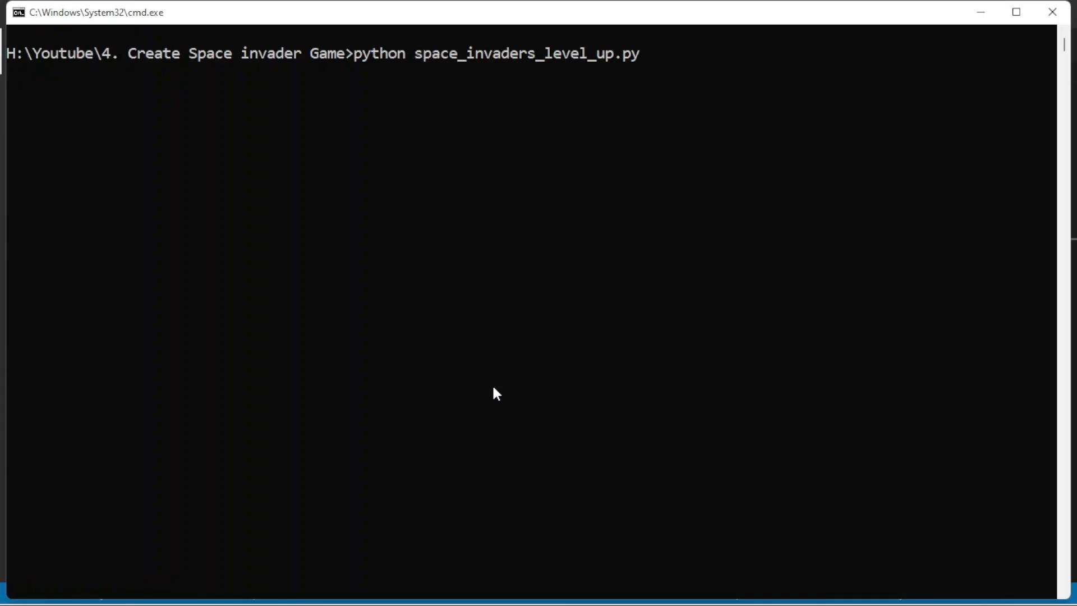
Run python space_invaders_level_up.py and move right firing to shoot the first invader.
{"action": "key", "text": "Return"}
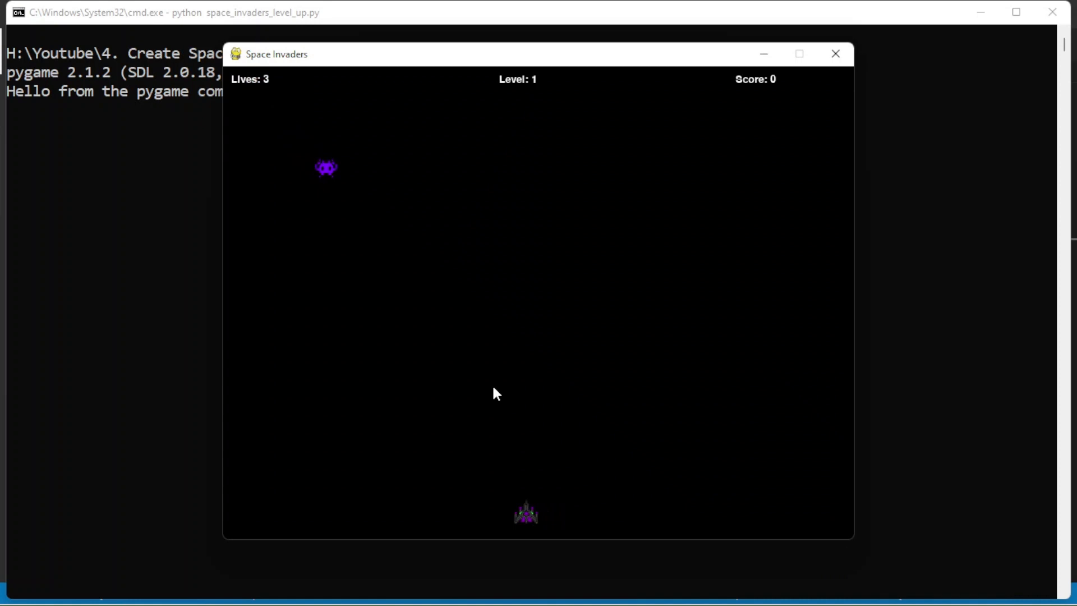
{"action": "key", "text": "space"}
{"action": "key", "text": "Left"}
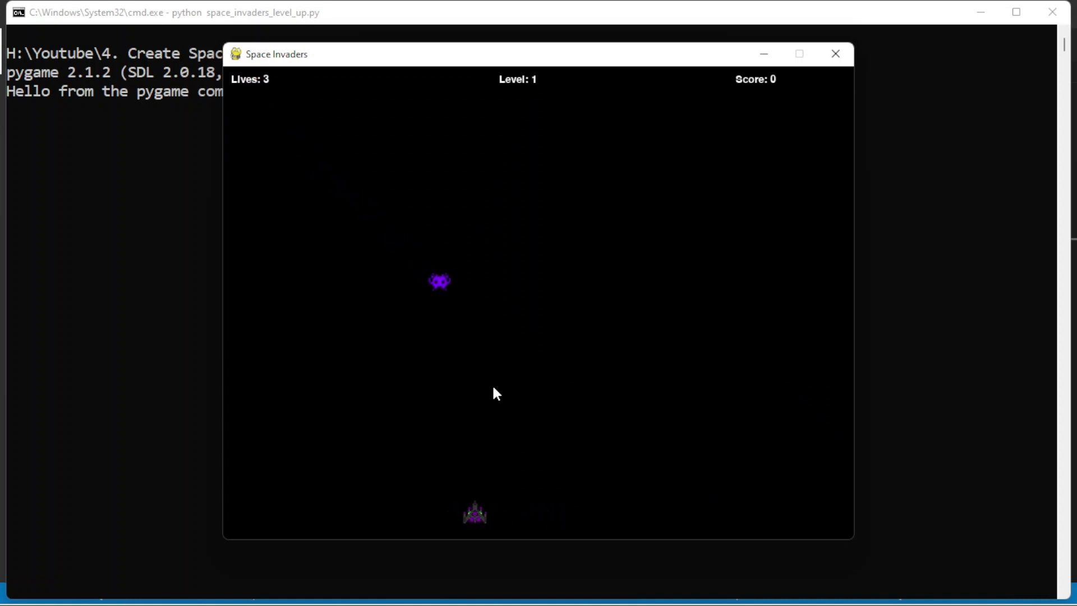
{"action": "key", "text": "Right"}
{"action": "key", "text": "space"}
{"action": "key", "text": "Right"}
{"action": "key", "text": "space"}
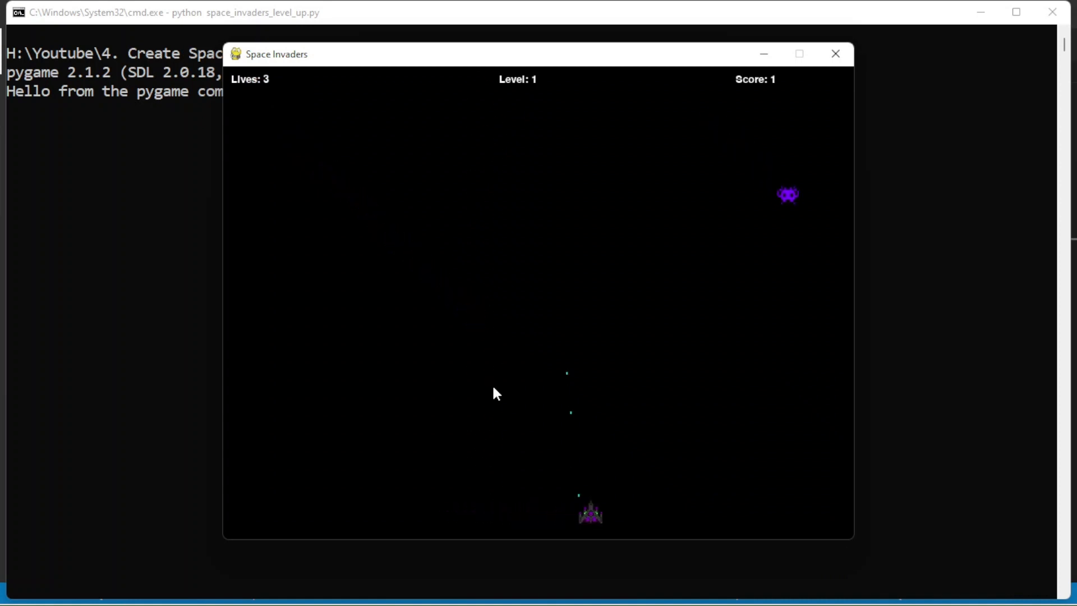
{"action": "key", "text": "Right"}
{"action": "key", "text": "space"}
{"action": "key", "text": "Right"}
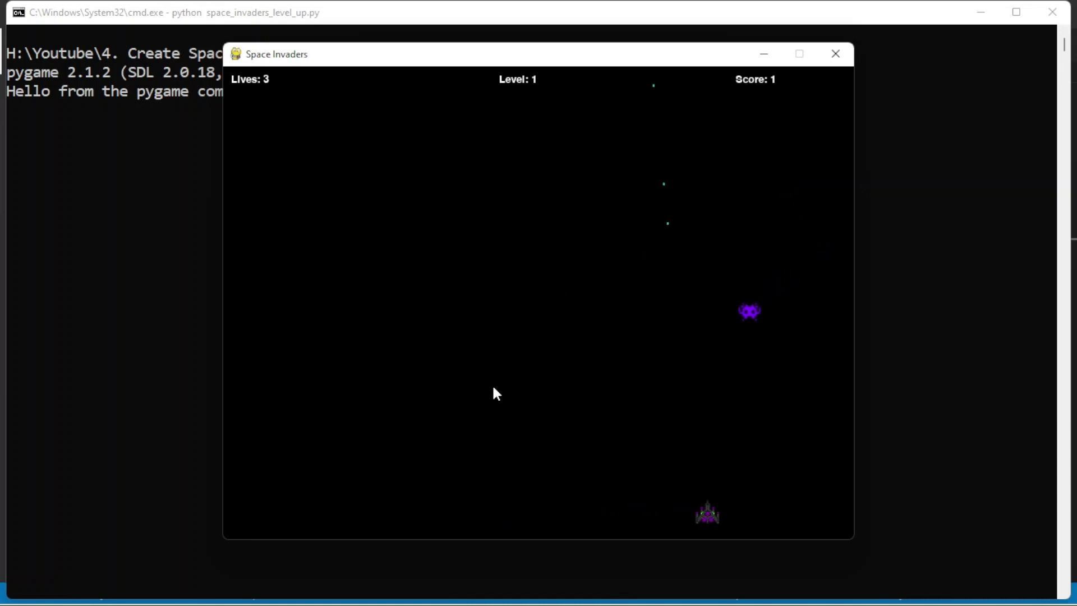
Shoot the second invader and drift left as the level races up flooding the top with invaders.
{"action": "key", "text": "space"}
{"action": "key", "text": "Left"}
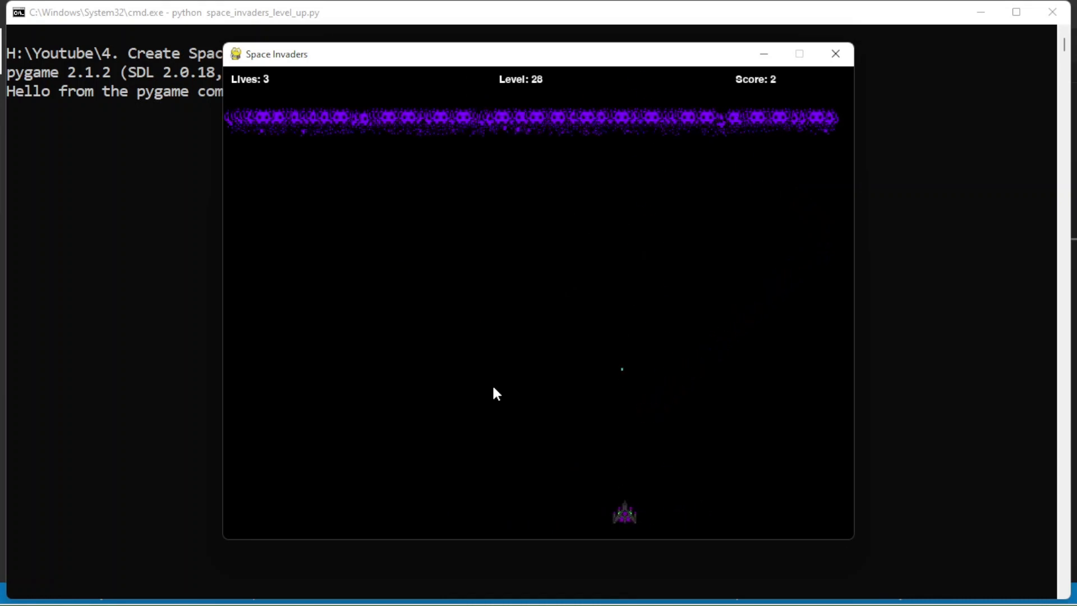
{"action": "key", "text": "space"}
{"action": "key", "text": "Left"}
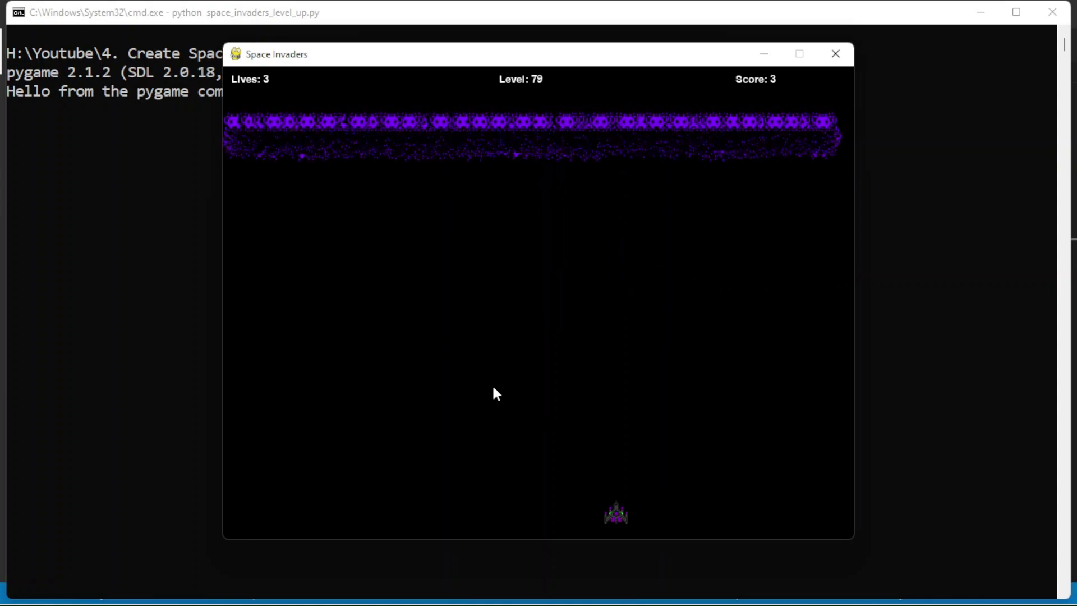
{"action": "key", "text": "Left"}
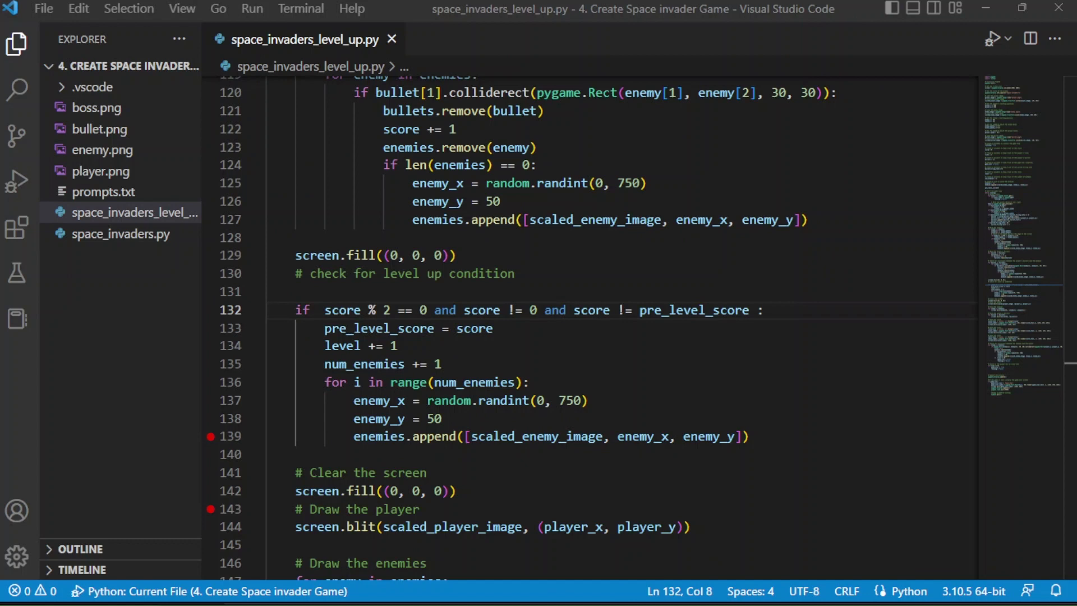
{"action": "left_click_drag", "start_coordinate": [324, 328], "coordinate": [434, 328]}
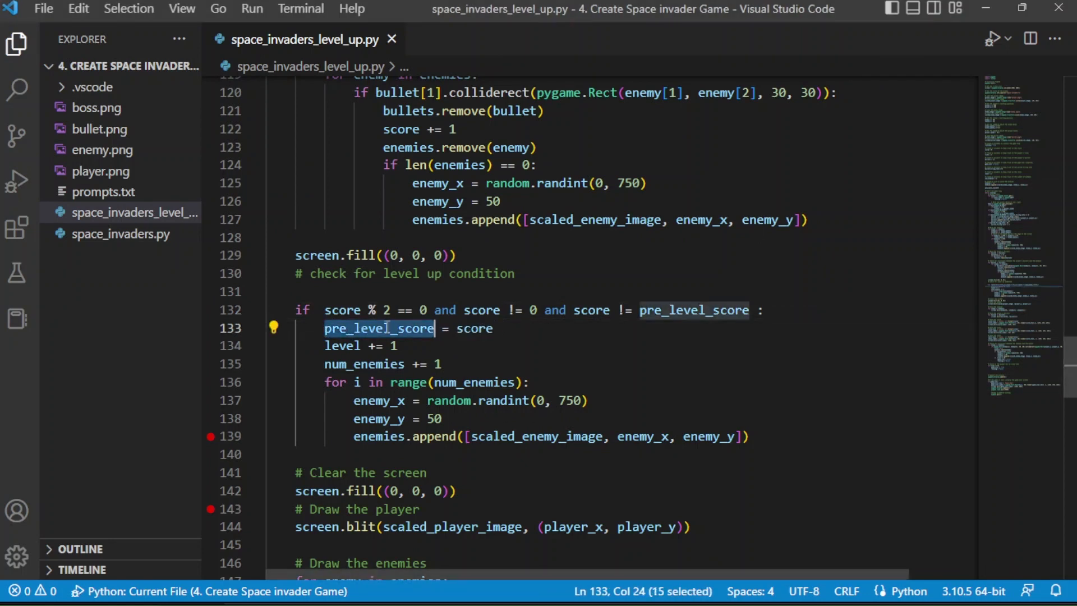
{"action": "double_click", "coordinate": [473, 328]}
{"action": "left_click_drag", "start_coordinate": [573, 309], "coordinate": [703, 310]}
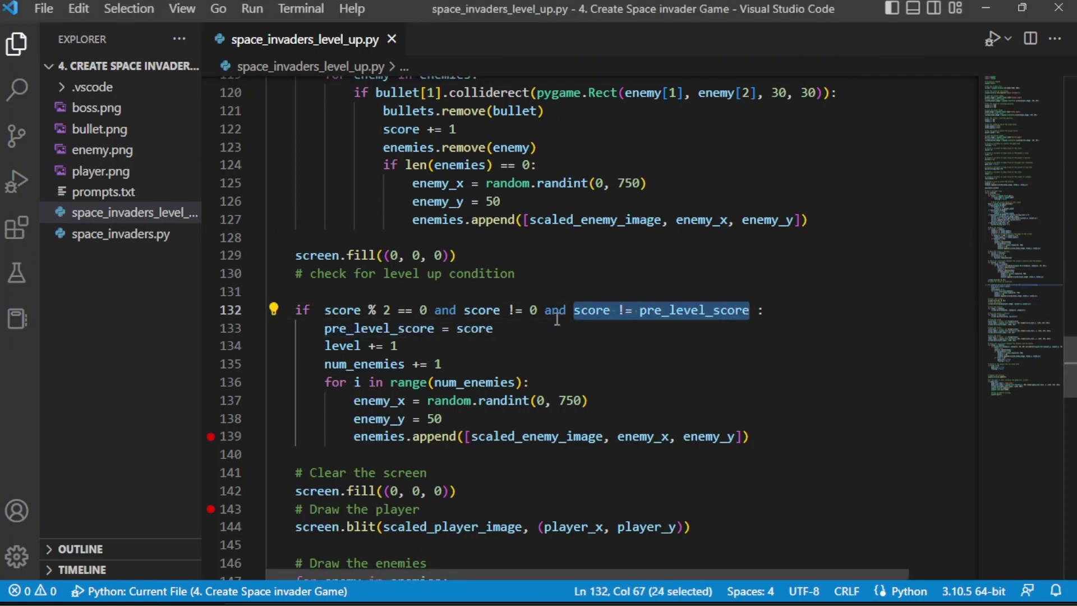
{"action": "scroll", "coordinate": [368, 309], "scroll_direction": "up", "scroll_amount": 15}
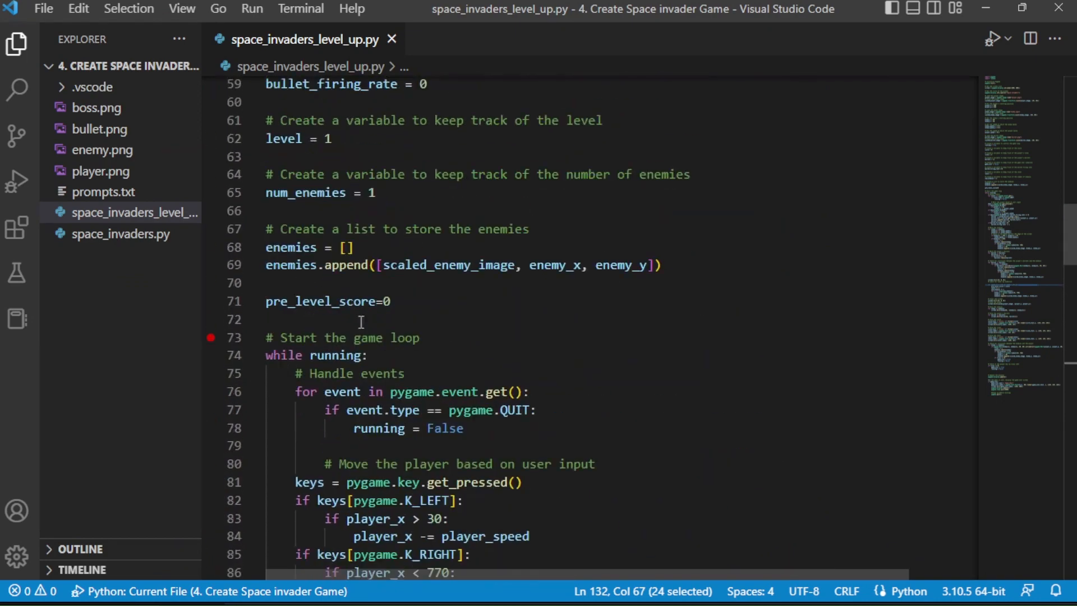
{"action": "left_click_drag", "start_coordinate": [391, 301], "coordinate": [257, 311]}
{"action": "scroll", "coordinate": [640, 328], "scroll_direction": "down", "scroll_amount": 8}
{"action": "scroll", "coordinate": [639, 328], "scroll_direction": "down", "scroll_amount": 8}
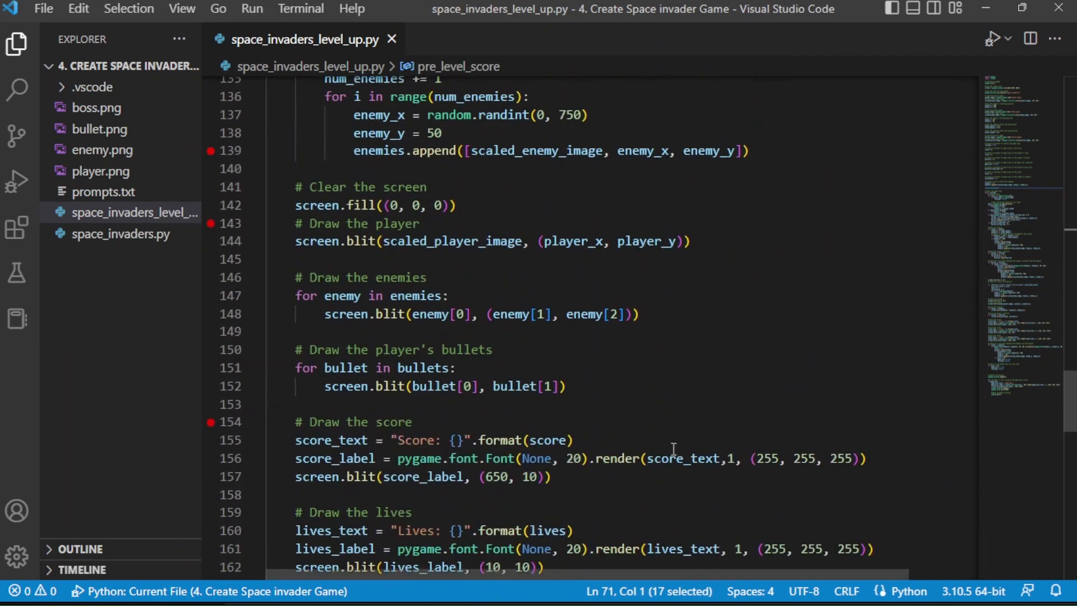
{"action": "scroll", "coordinate": [640, 329], "scroll_direction": "down", "scroll_amount": 5}
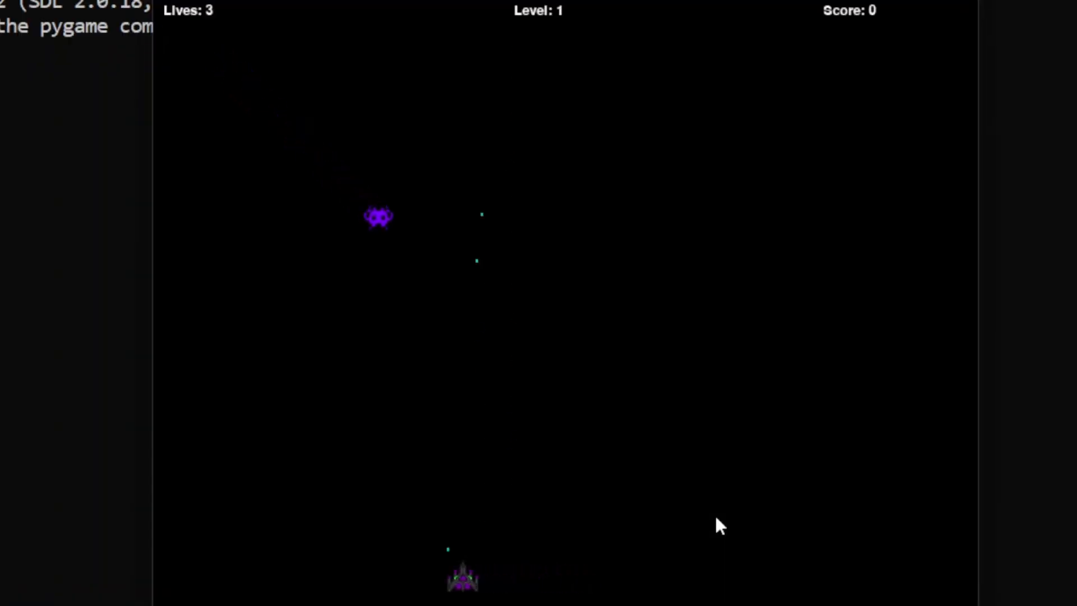
Play the fixed game, shooting invaders so the level rises to 2 and then 3 with more invaders.
{"action": "key", "text": "Right"}
{"action": "key", "text": "Right"}
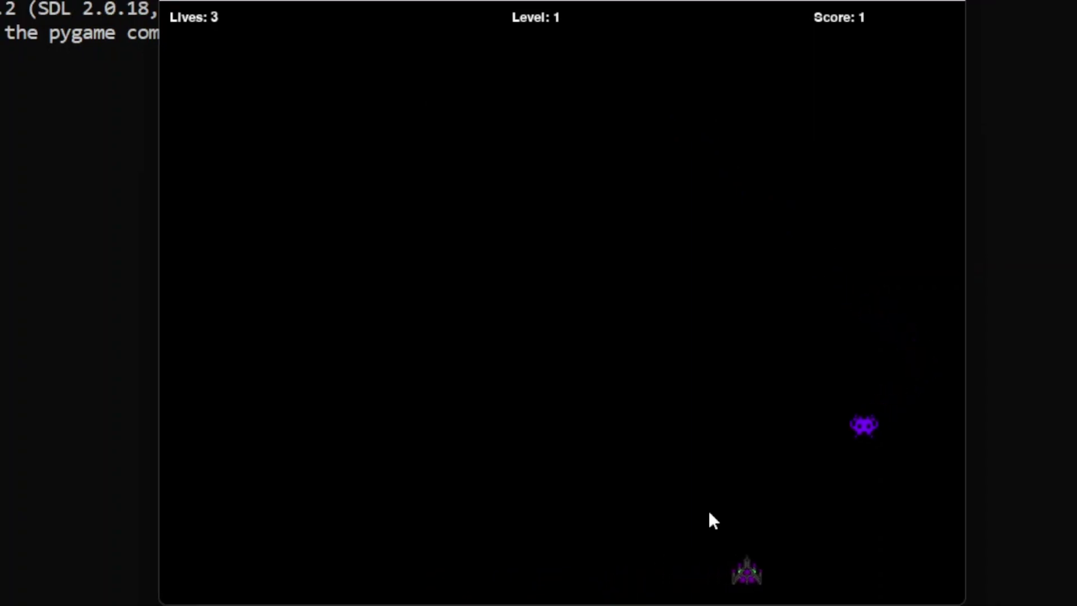
{"action": "key", "text": "Right"}
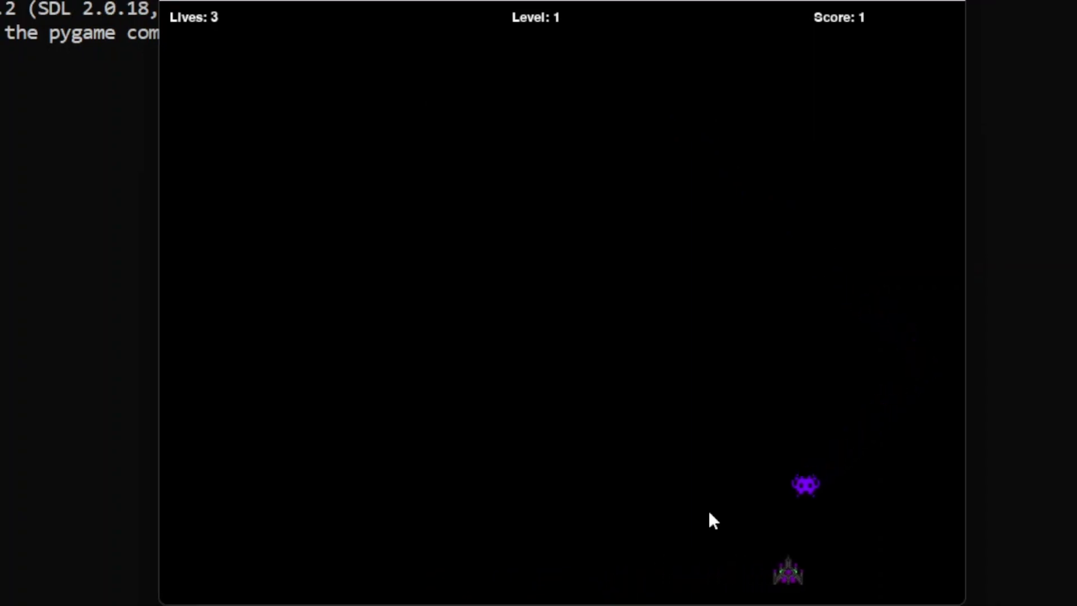
{"action": "key", "text": "space"}
{"action": "key", "text": "Left"}
{"action": "key", "text": "space"}
{"action": "key", "text": "space"}
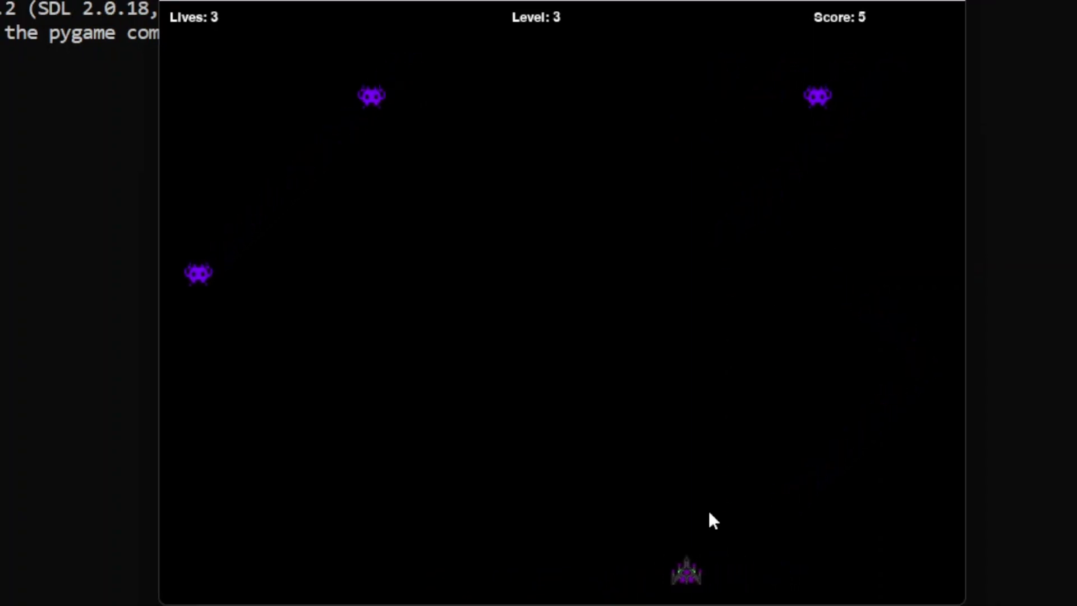
{"action": "key", "text": "Left"}
{"action": "key", "text": "Left"}
{"action": "key", "text": "Left"}
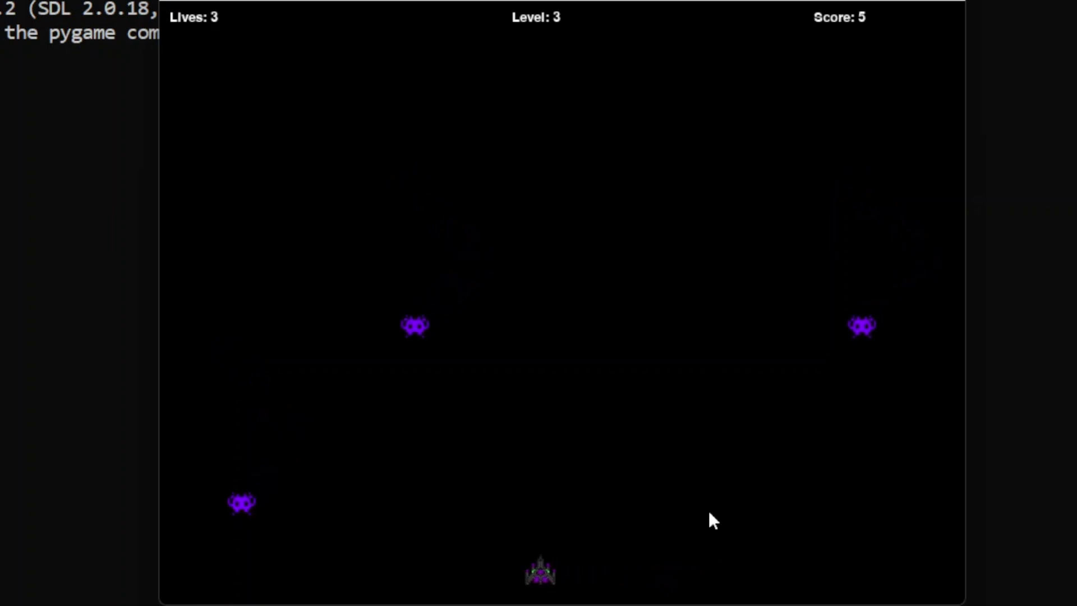
Keep firing at the descending invaders until game over, then relaunch the script.
{"action": "key", "text": "space"}
{"action": "key", "text": "Left"}
{"action": "key", "text": "Right"}
{"action": "key", "text": "space"}
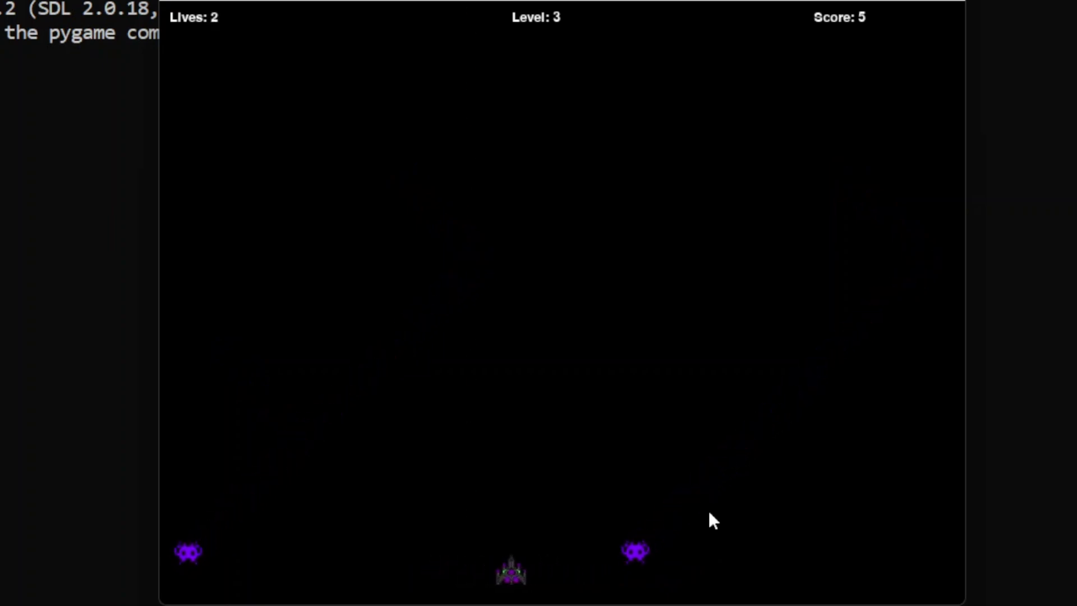
{"action": "key", "text": "Right"}
{"action": "key", "text": "space"}
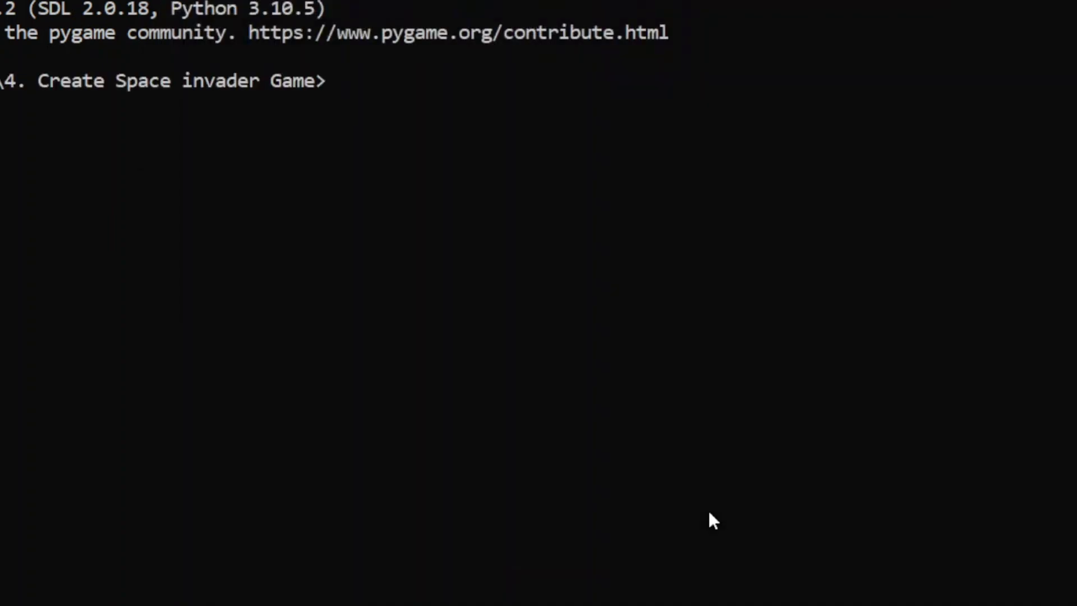
{"action": "type", "text": "python space_invaders_level_up.py"}
{"action": "key", "text": "Return"}
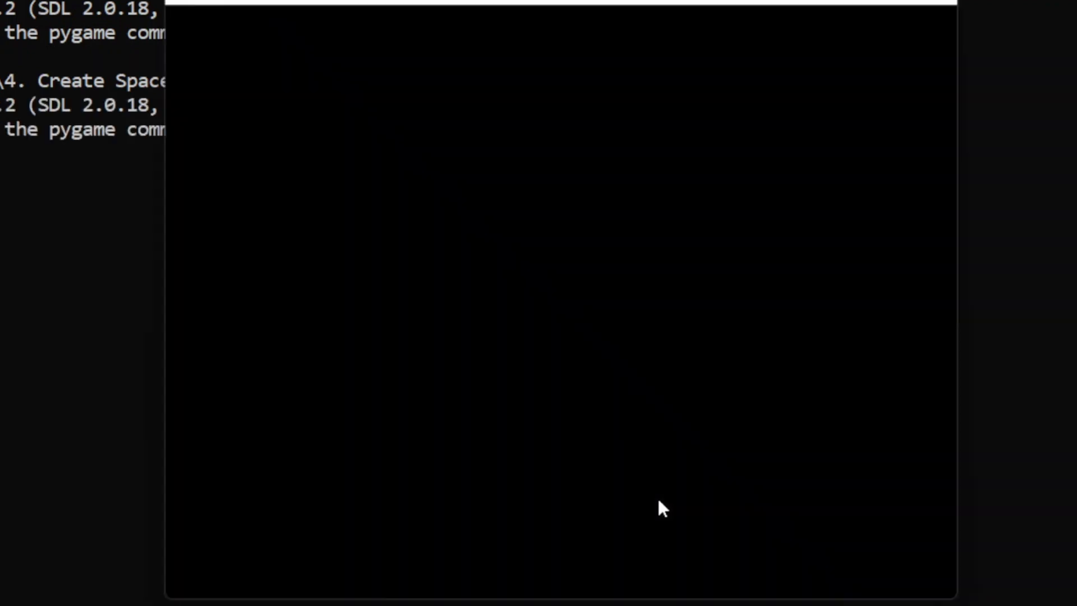